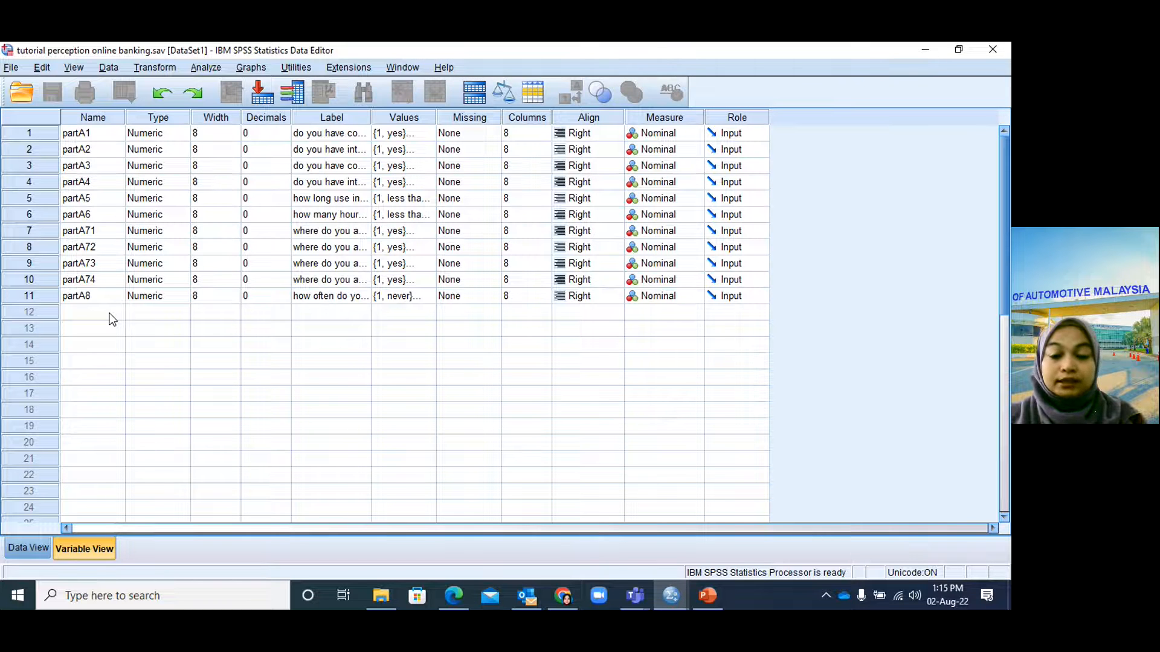
Step: Add a new variable named partB1 in row 12, below partA8
left_click(111, 319)
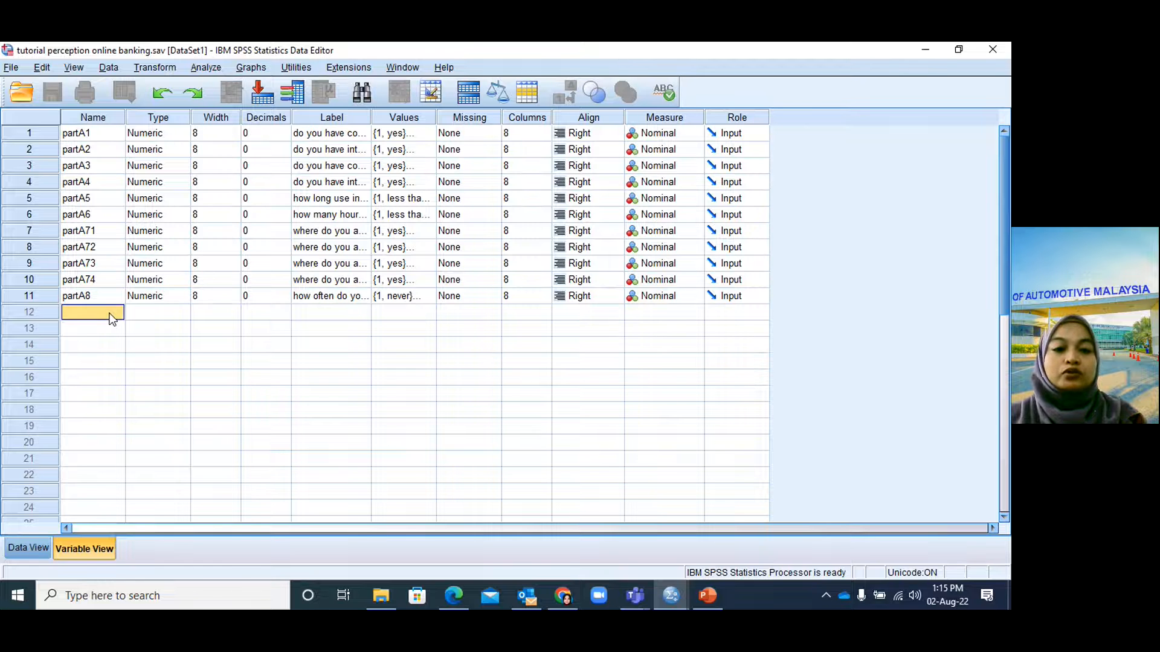
left_click(113, 314)
type("p")
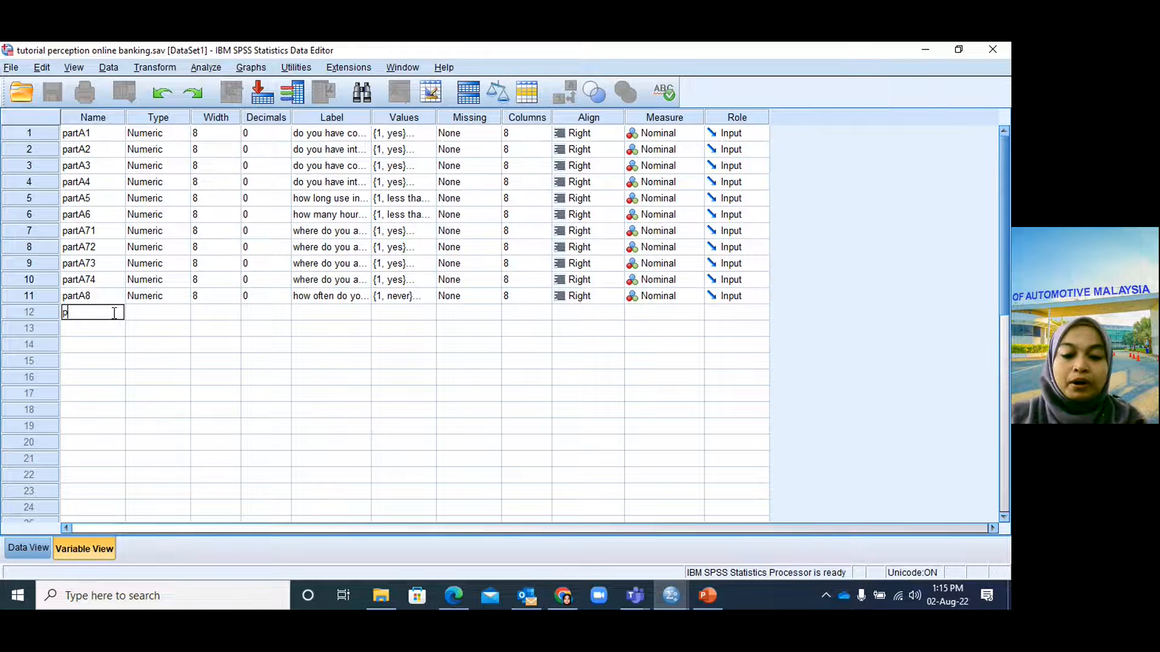
type("artA")
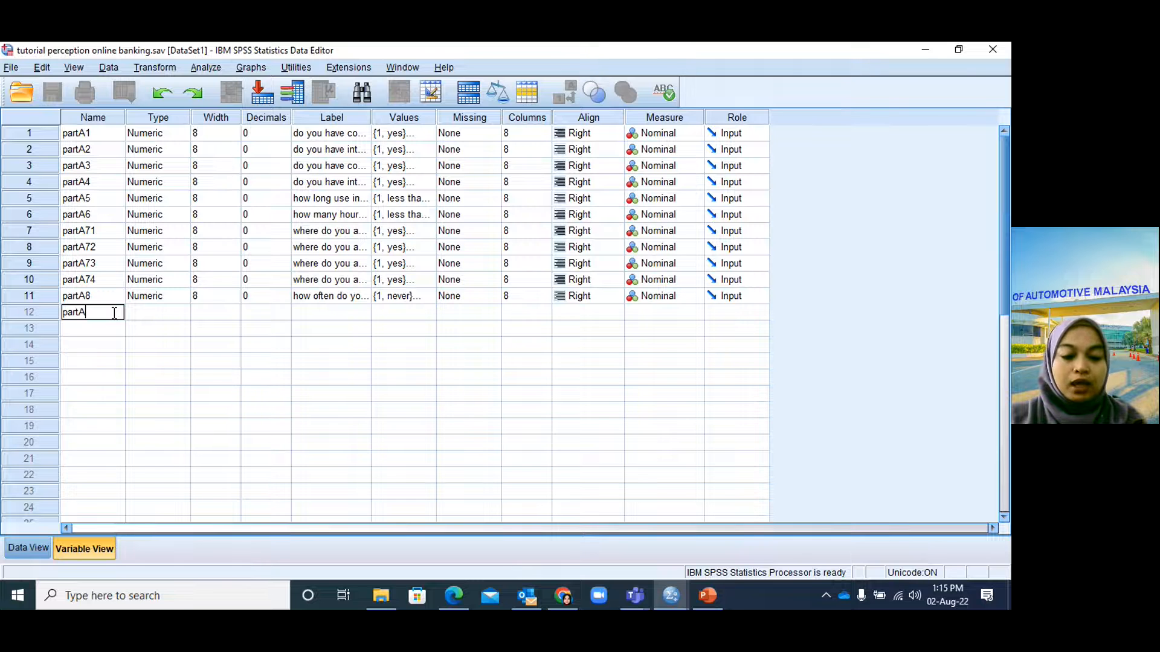
key("BackSpace")
type("B1")
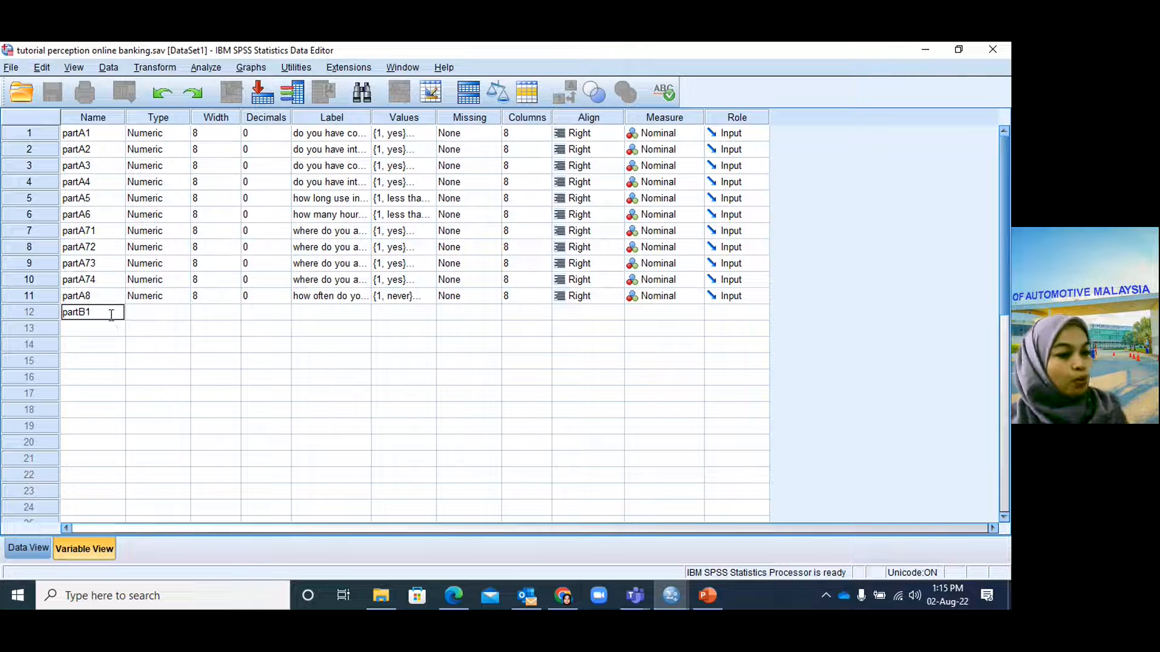
Step: Consult the Part B statements in the PowerPoint questionnaire, and give partB1 0 decimals and the label "effort" in SPSS
left_click(713, 594)
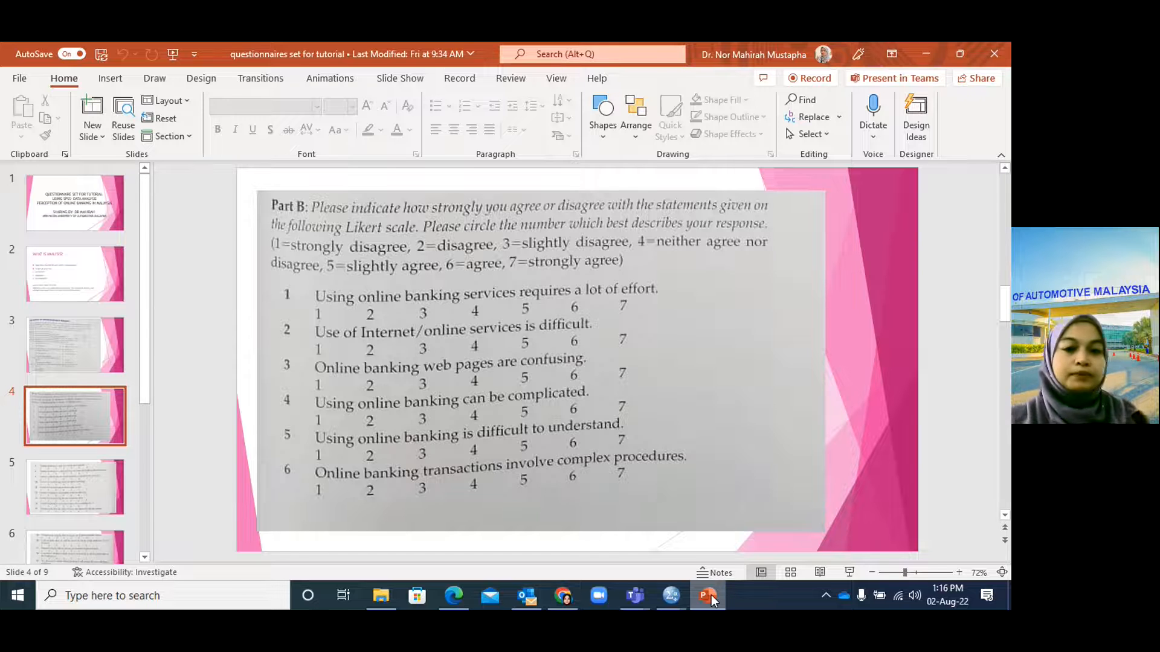
mouse_move(671, 595)
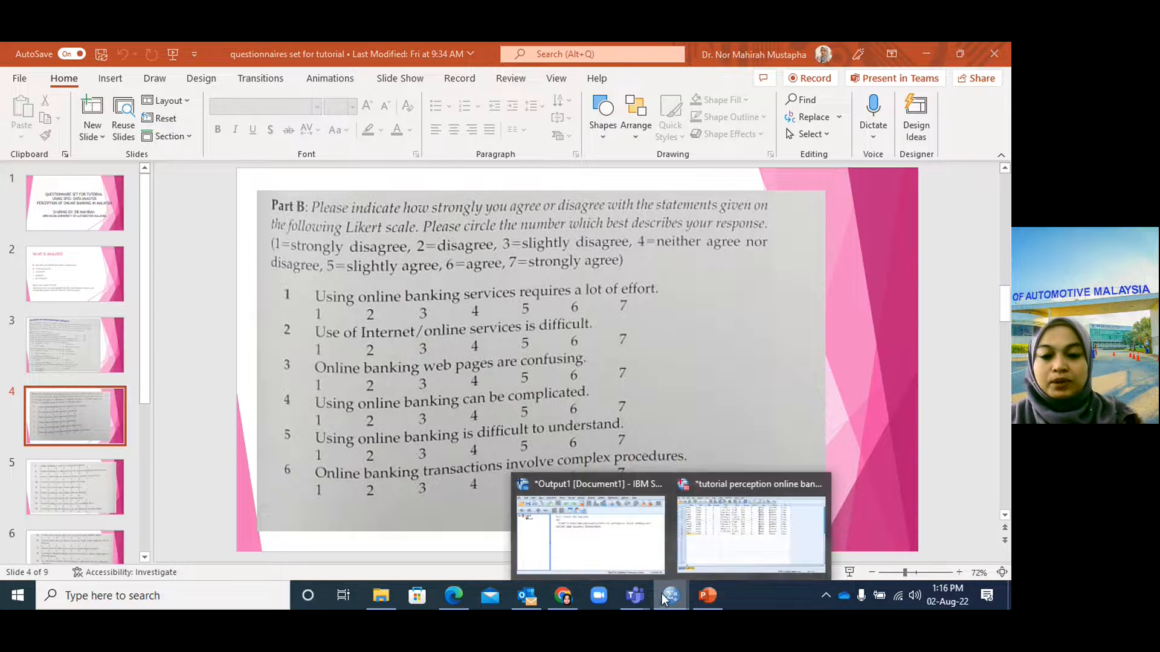
left_click(683, 551)
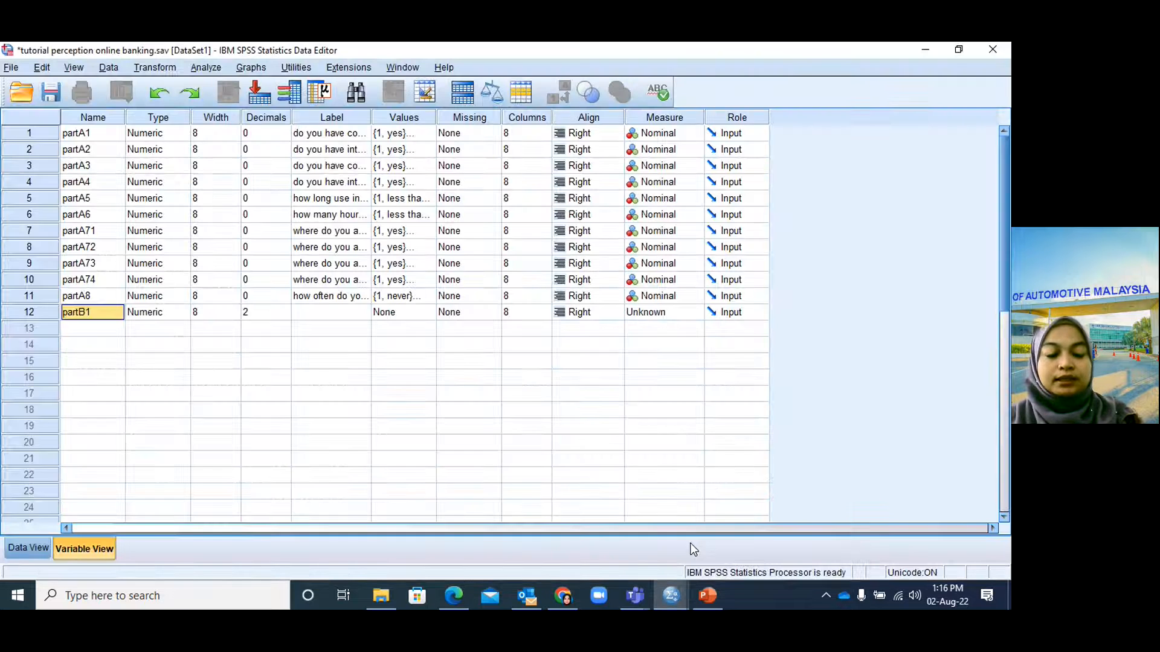
left_click(153, 318)
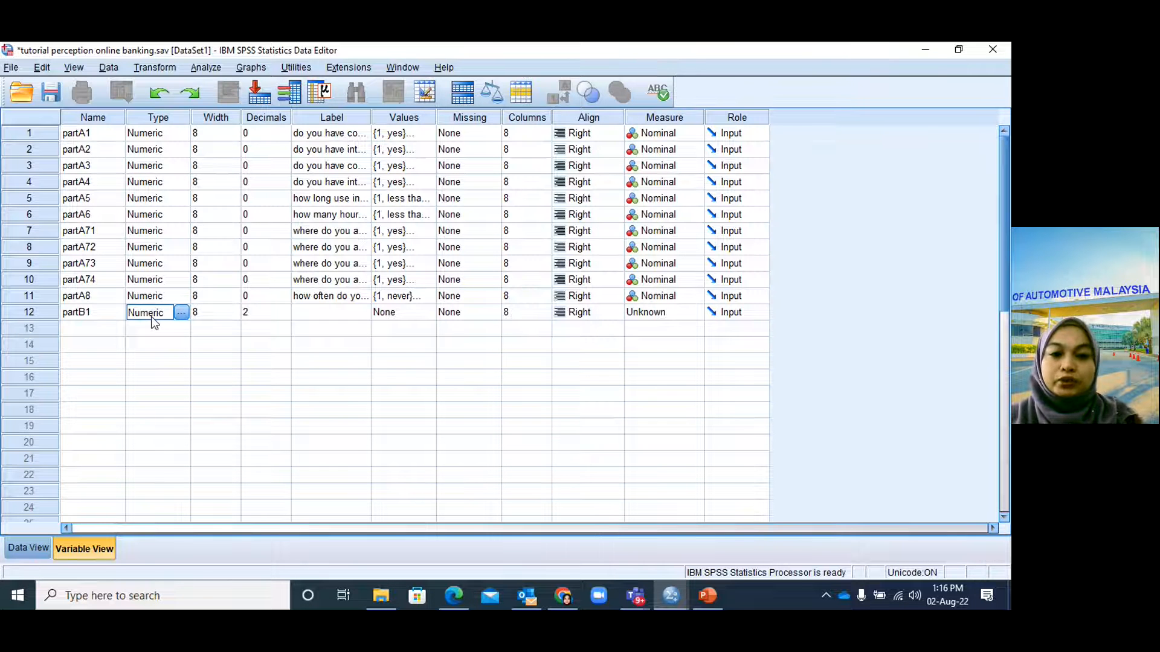
left_click(274, 310)
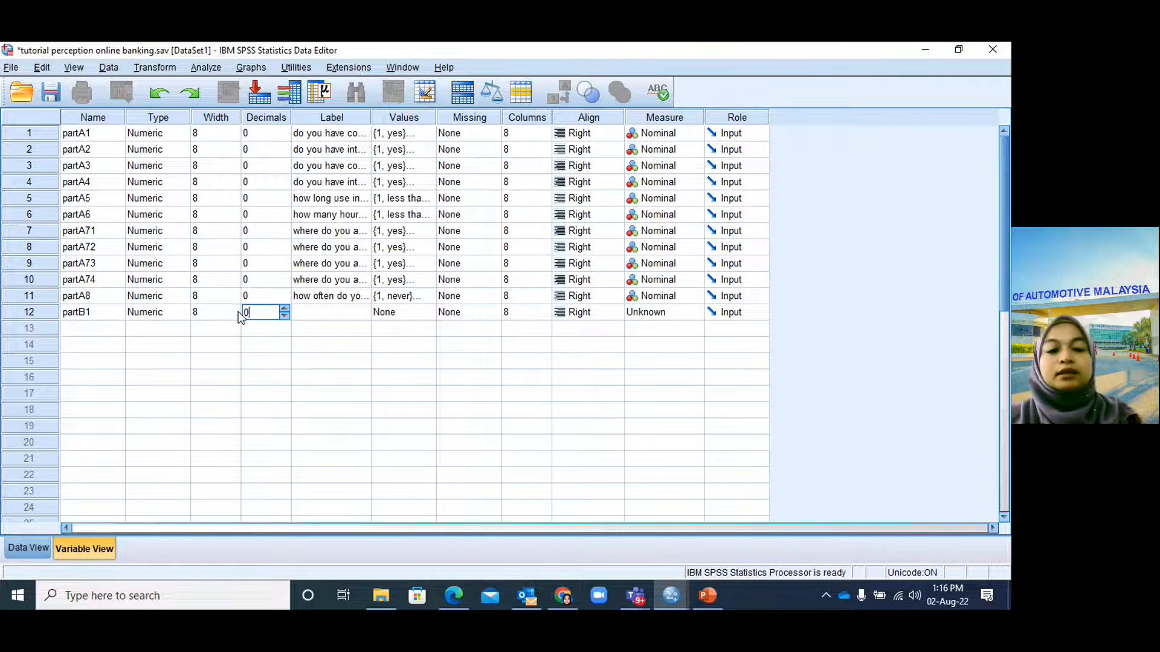
left_click(361, 314)
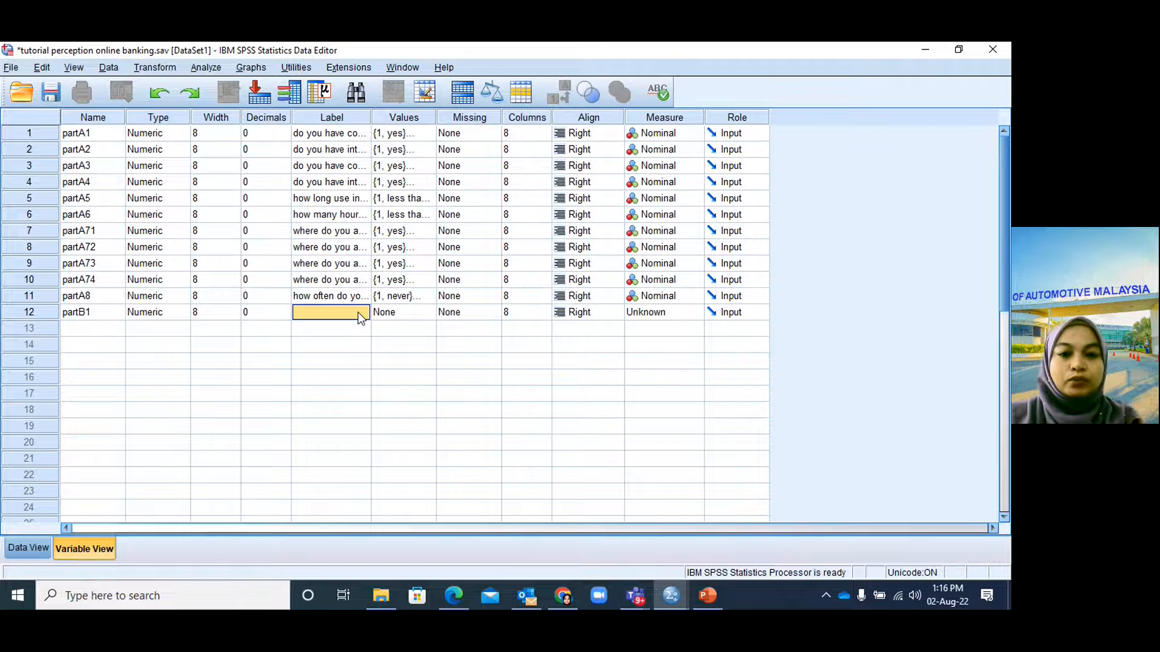
type("effort")
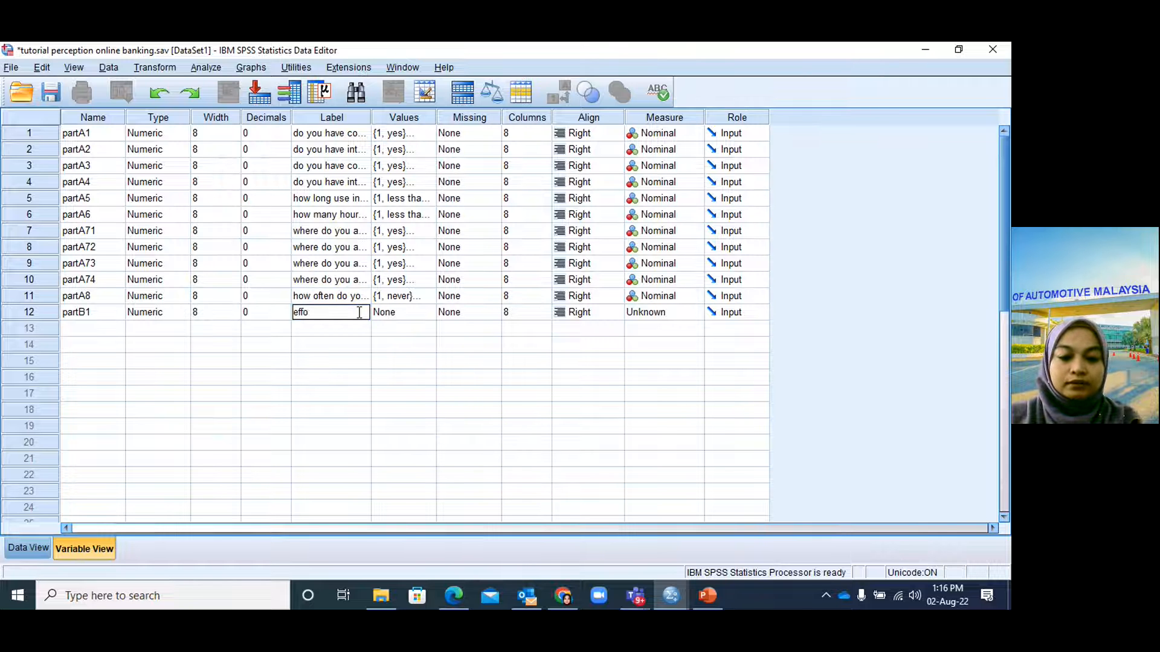
Step: Add the value label 1 = "stronglydisagree" to partB1, checking the Likert scale wording in the PowerPoint questionnaire
left_click(404, 310)
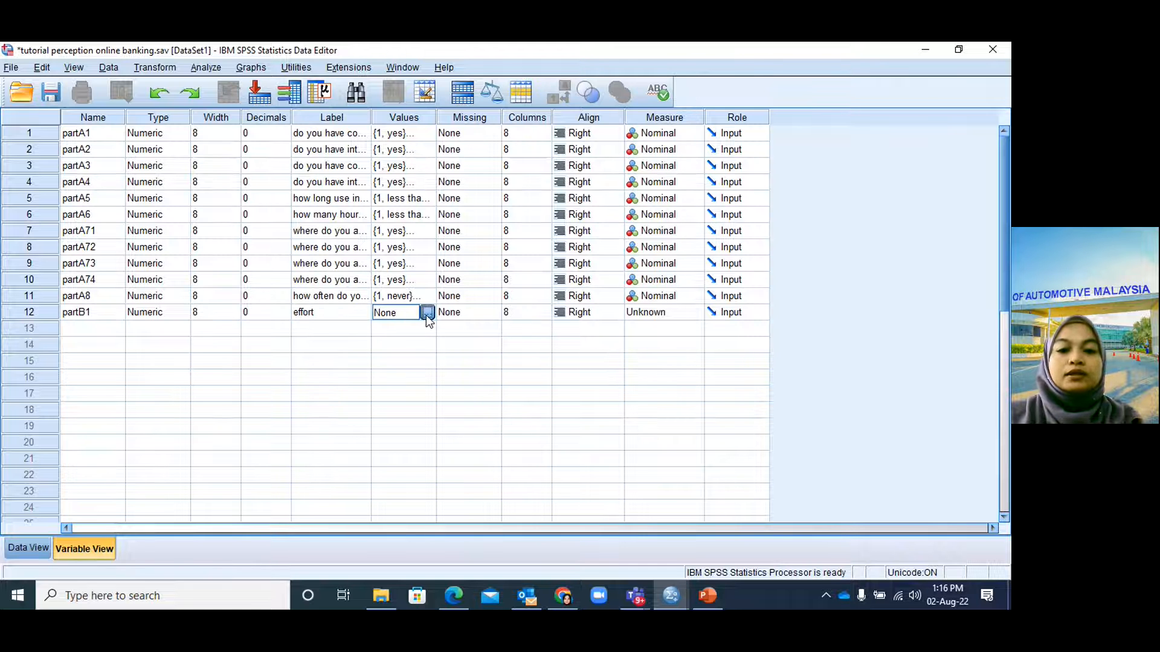
left_click(426, 313)
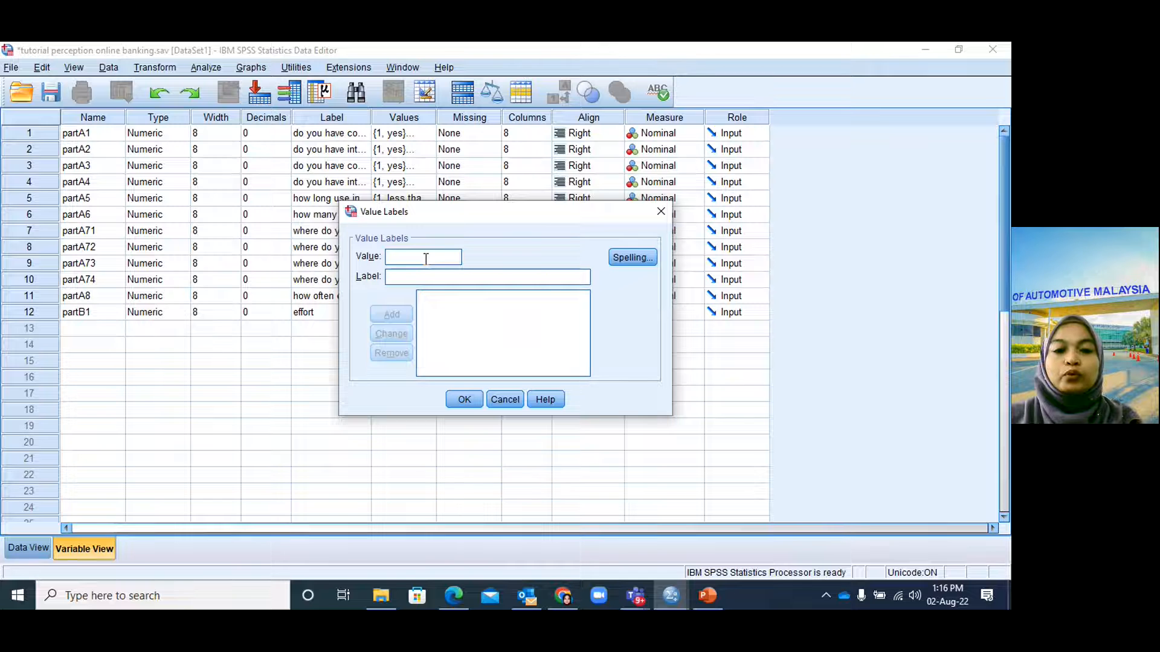
type("1")
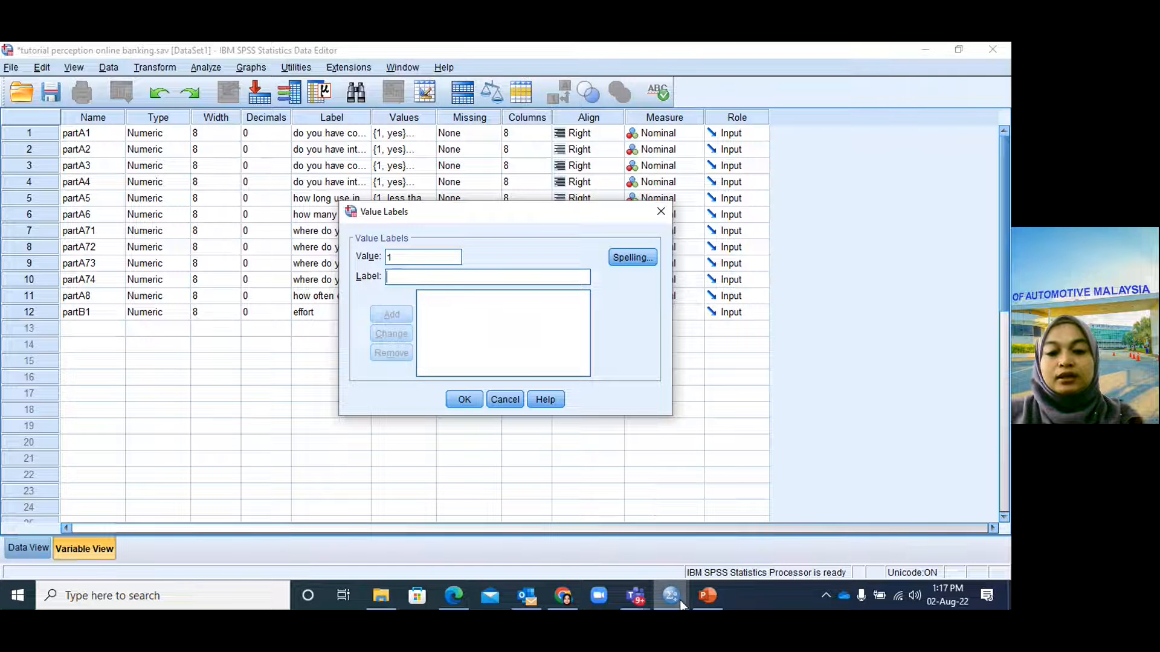
left_click(708, 596)
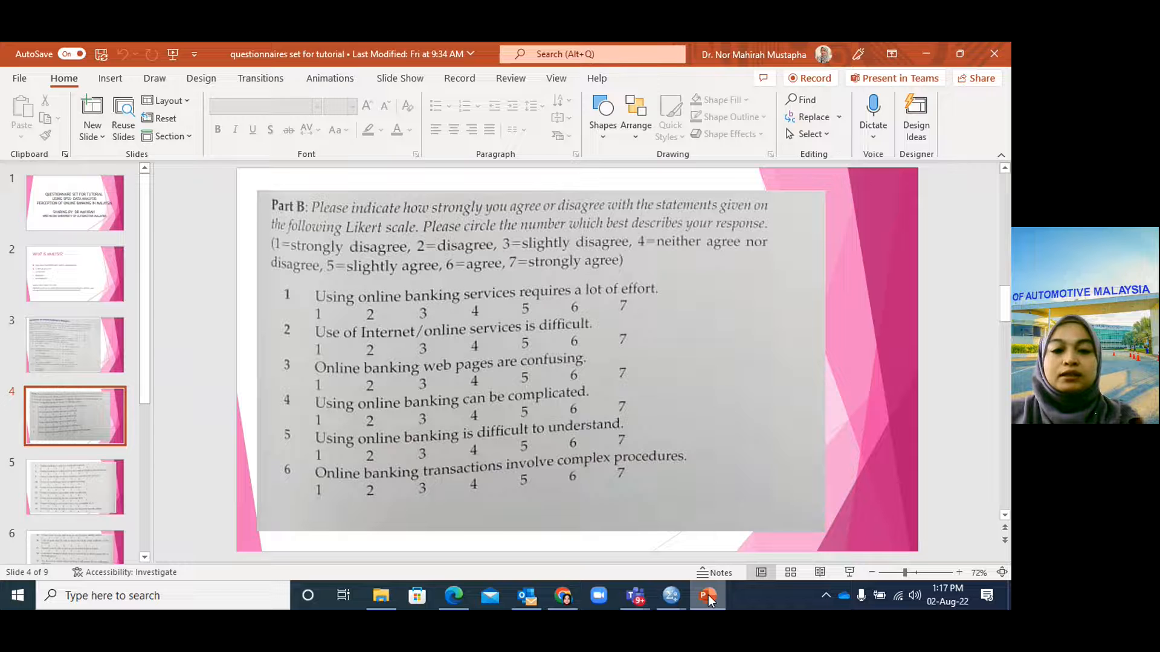
left_click(707, 596)
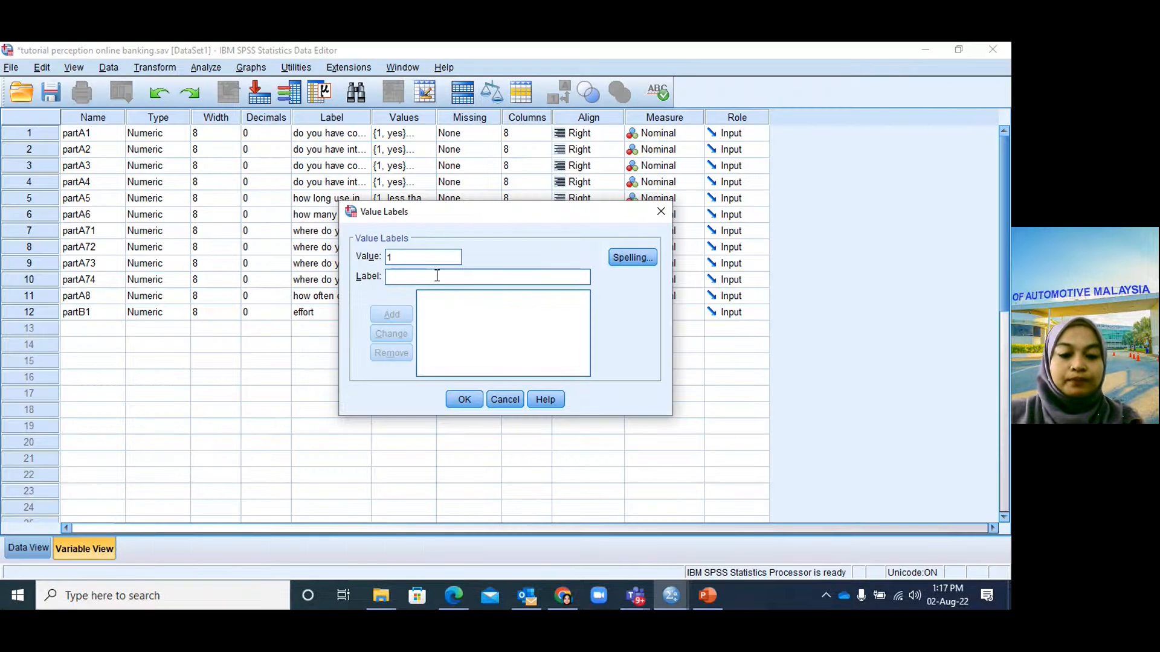
left_click(436, 276)
type("stringl")
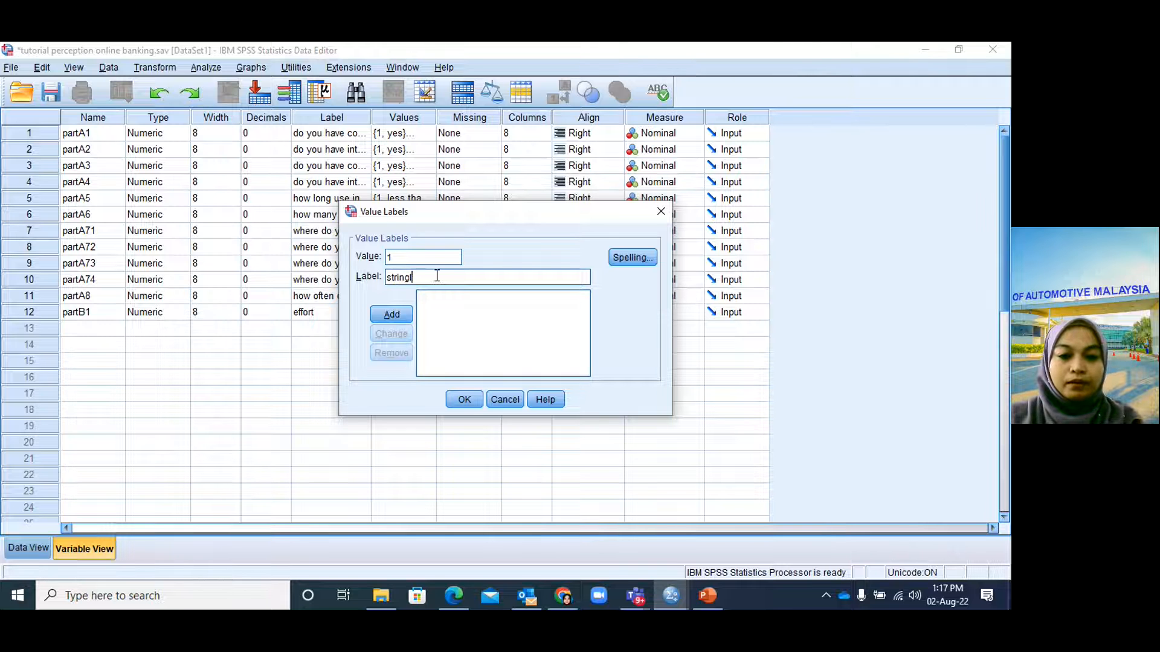
key("BackSpace")
key("BackSpace")
key("BackSpace")
key("BackSpace")
type("ronly")
key("BackSpace")
key("BackSpace")
key("BackSpace")
type("ngg")
key("BackSpace")
type("ly")
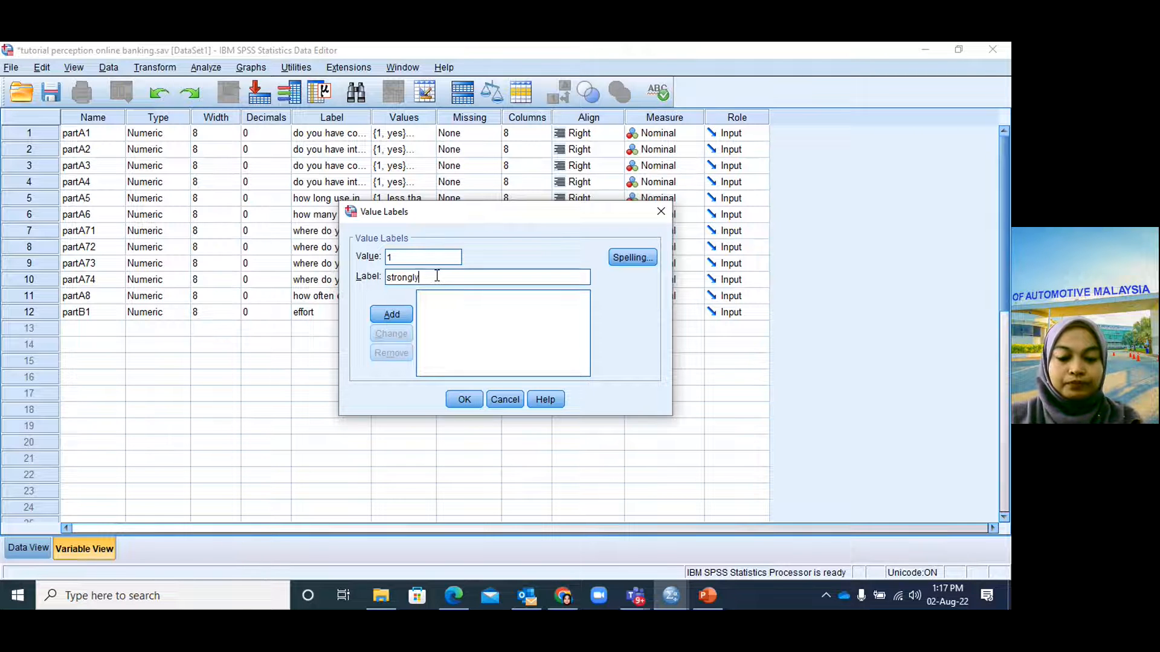
type("disa")
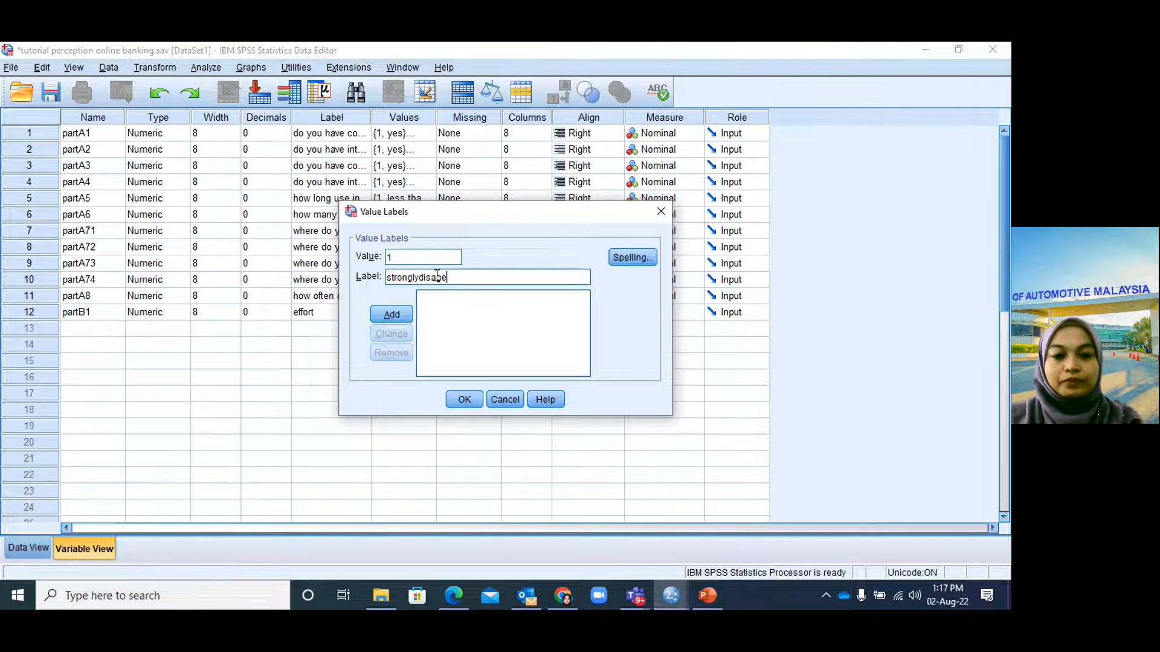
type("gree")
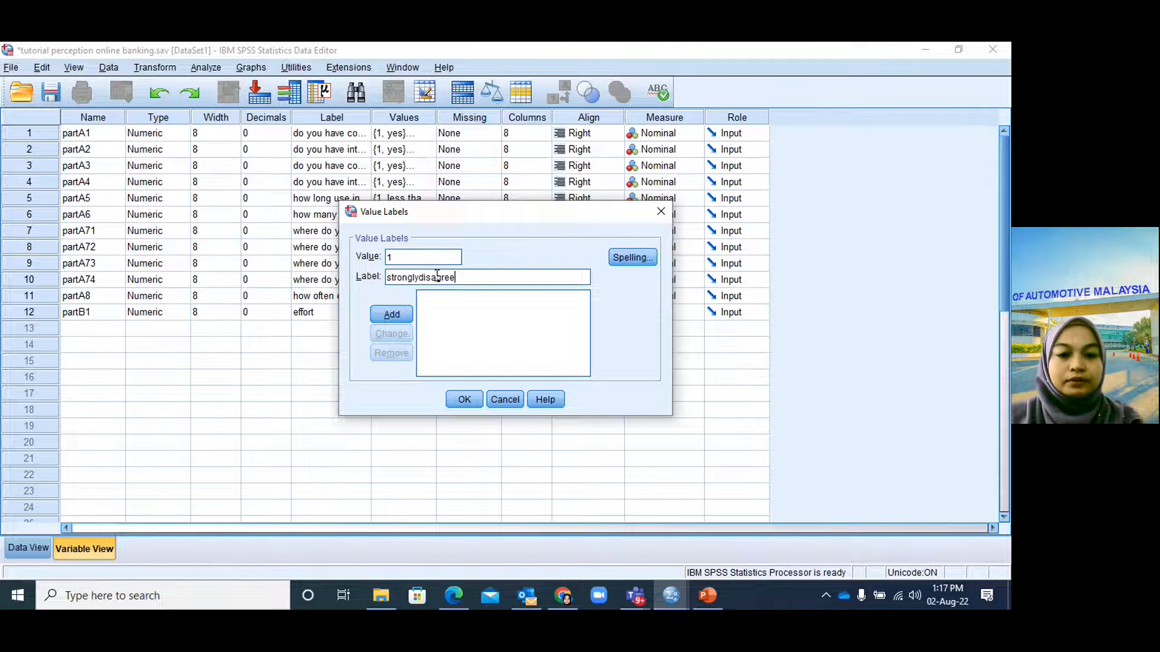
left_click(376, 312)
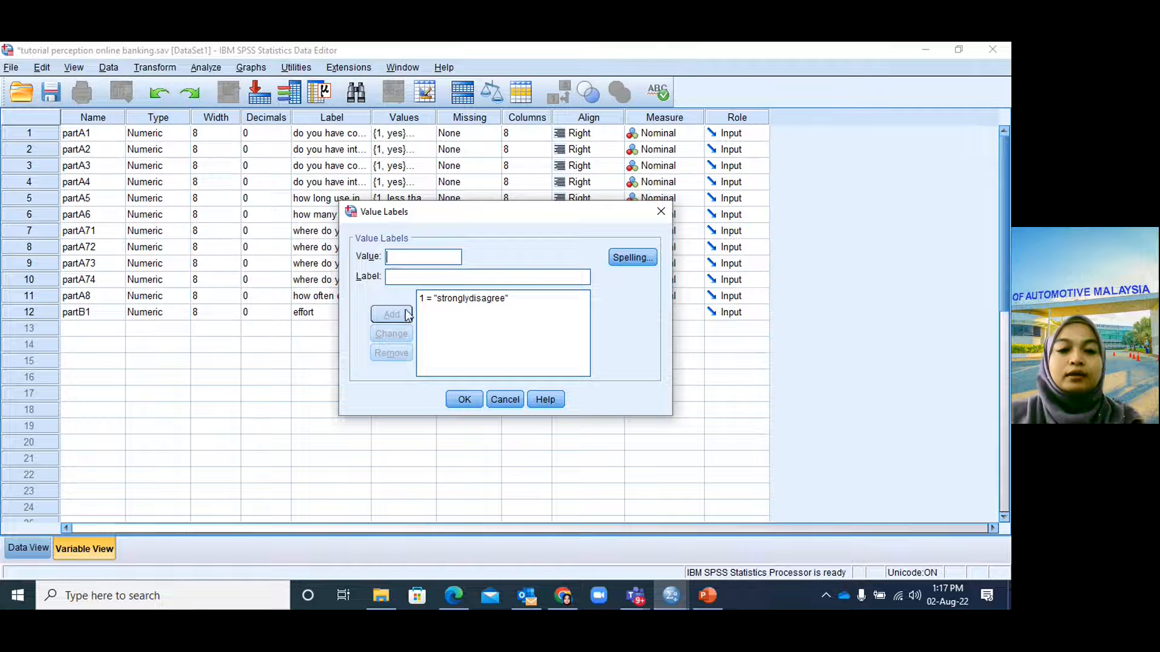
Step: Add the value label 2 = "disagree" to partB1, following the scale in the PowerPoint questionnaire
type("2")
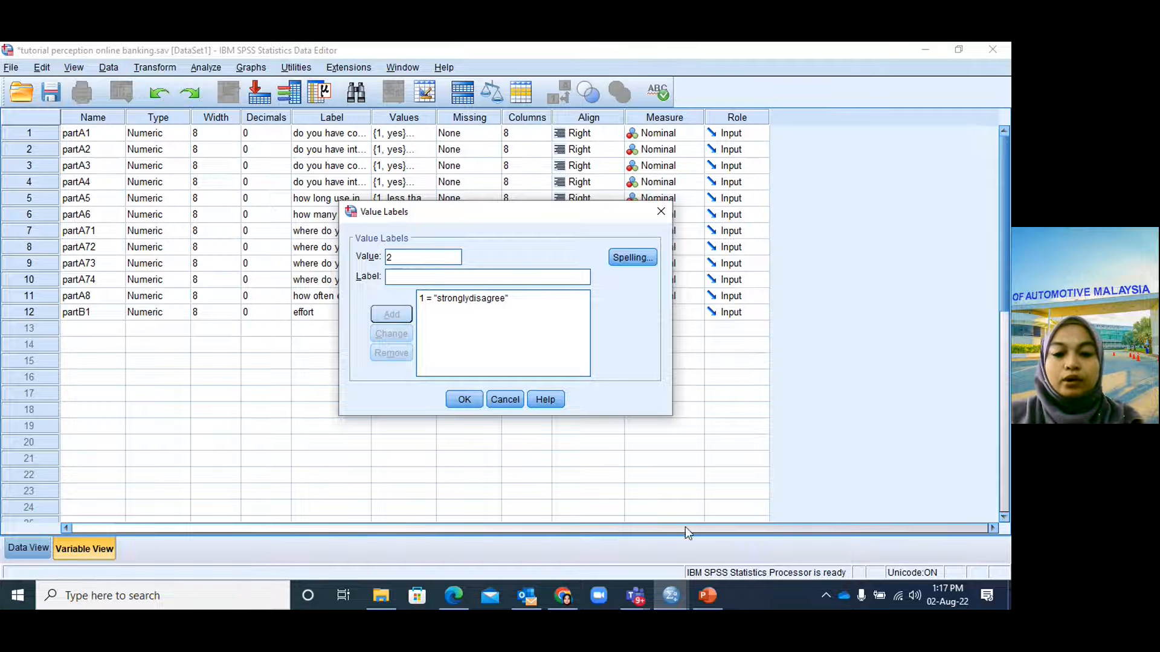
left_click(707, 596)
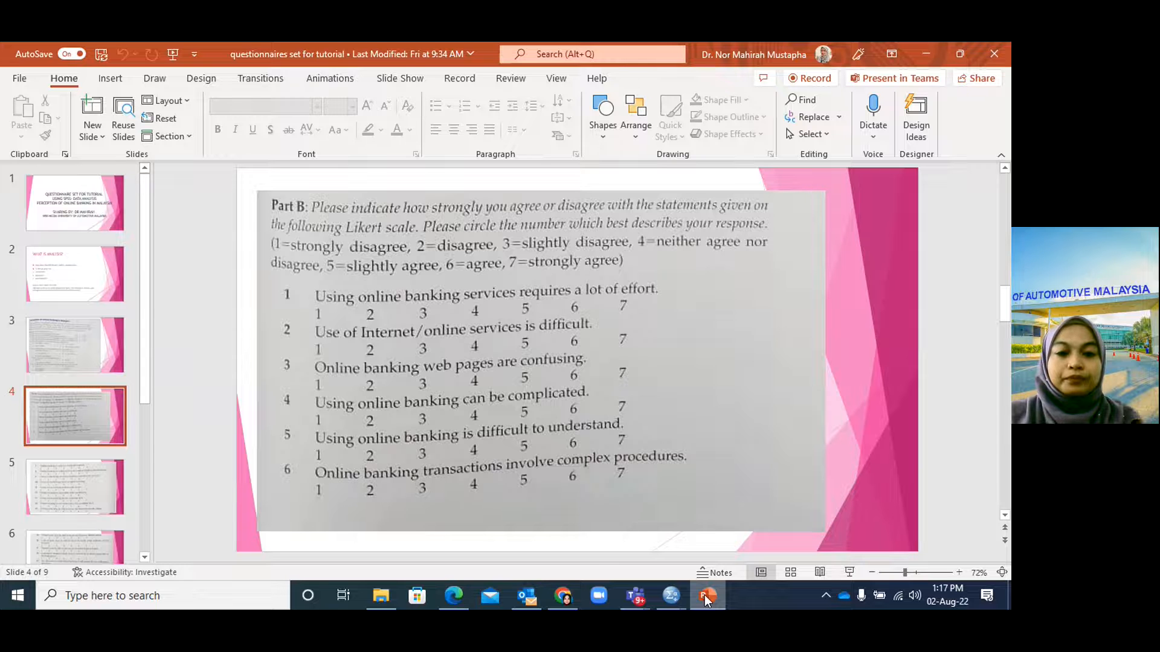
left_click(706, 598)
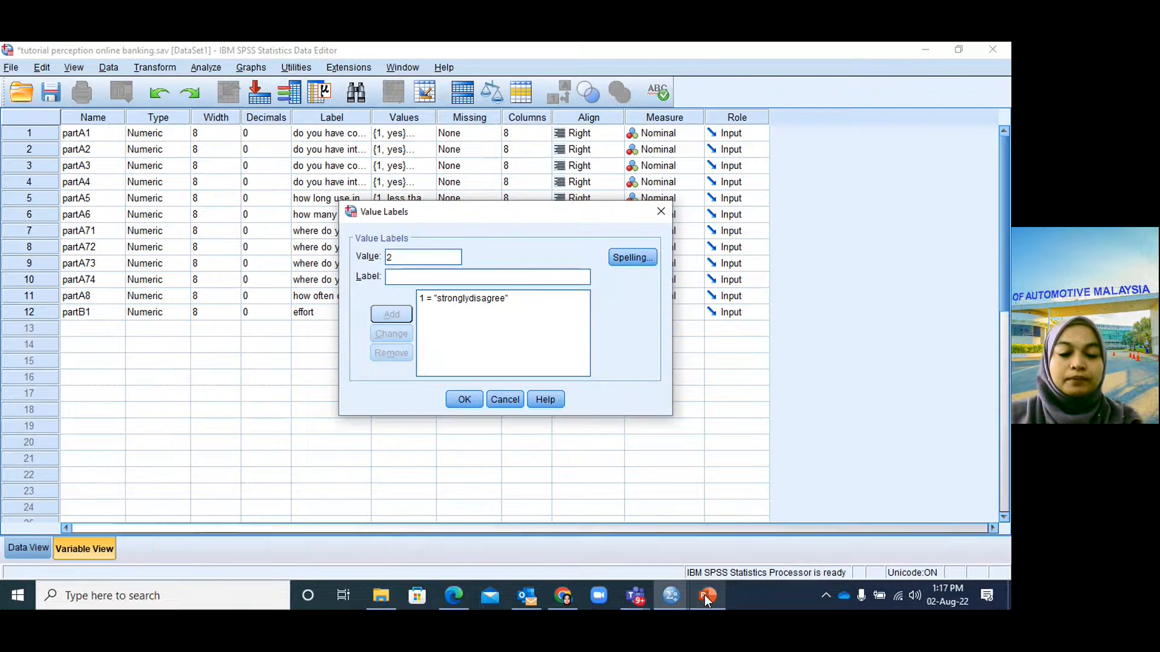
type("di")
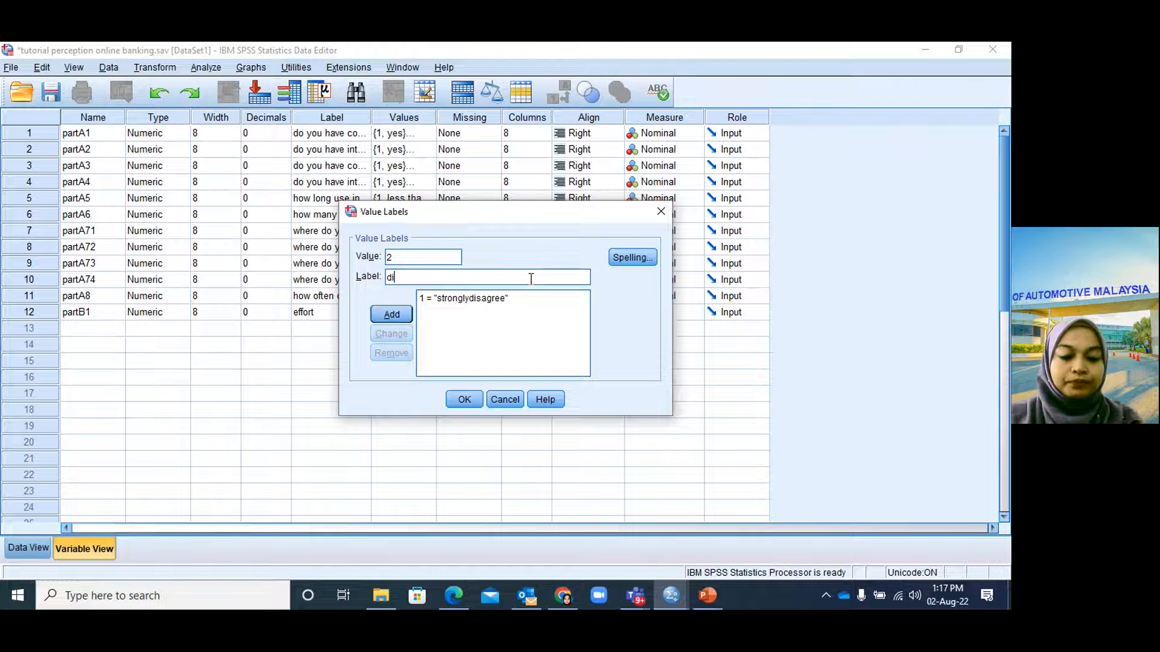
type("sagree")
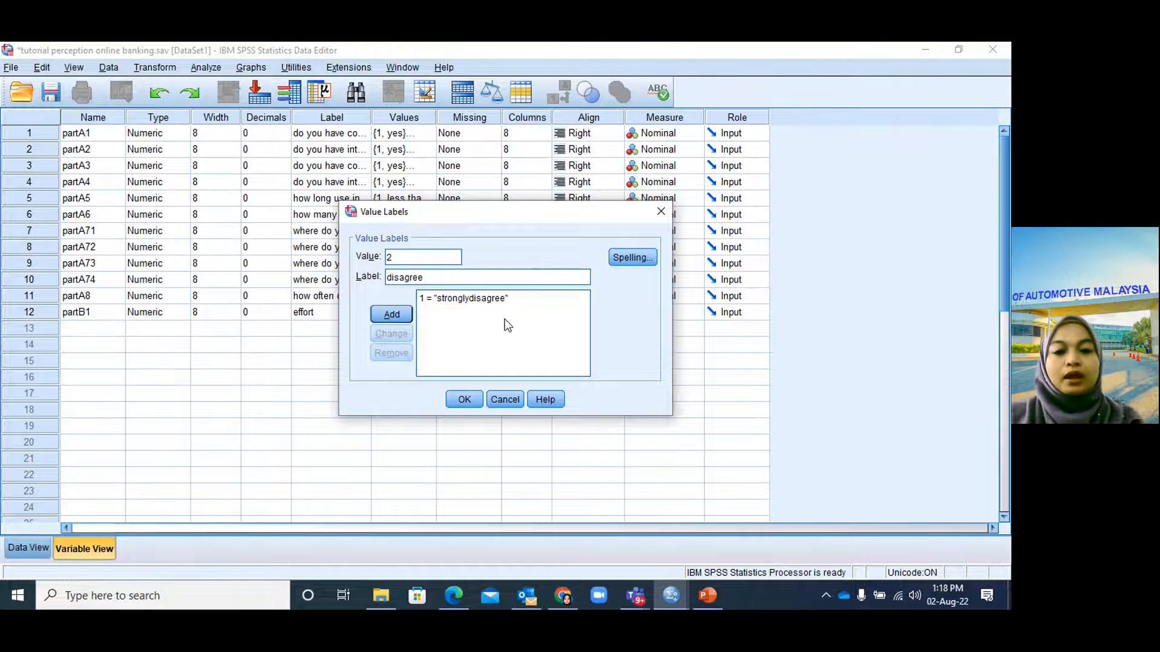
left_click(400, 318)
Step: Add the value label 3 = "slightlydisagree" to partB1, following the scale in the PowerPoint questionnaire
left_click(414, 258)
type("3")
left_click(708, 596)
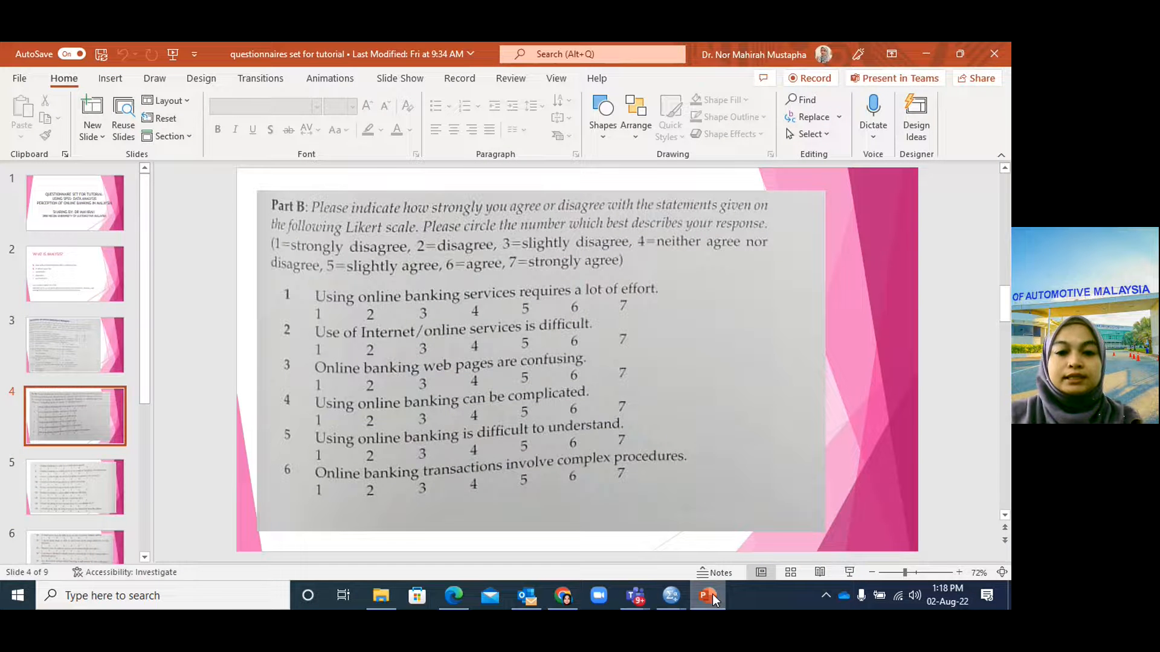
left_click(712, 594)
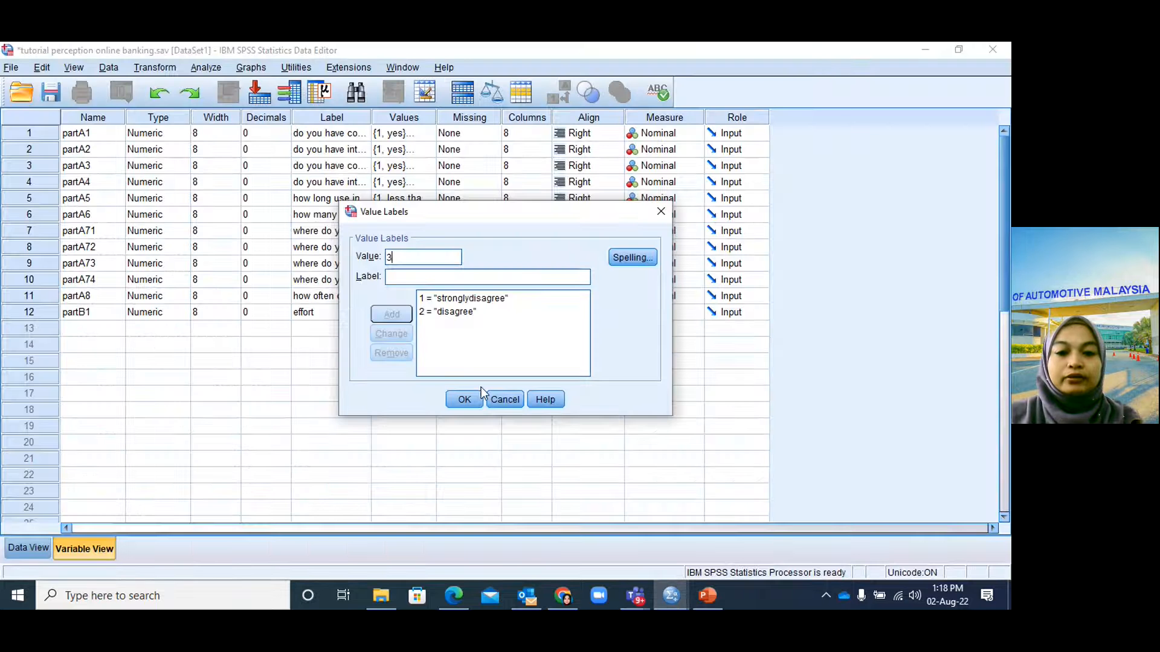
left_click(468, 274)
type("slight")
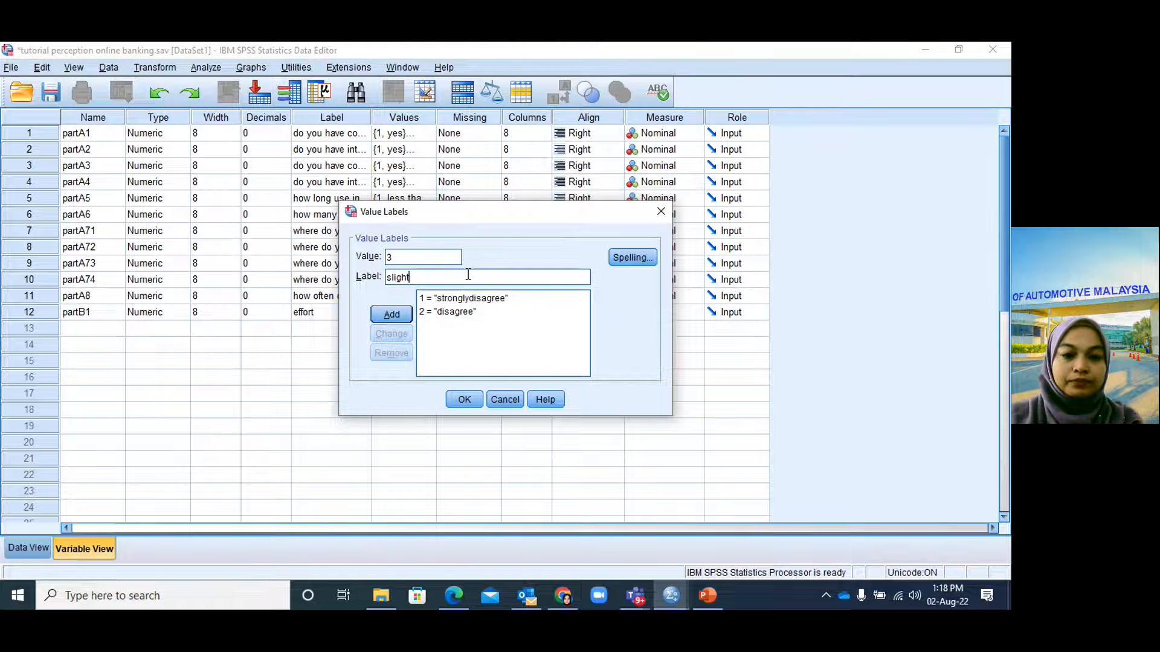
type("lydis")
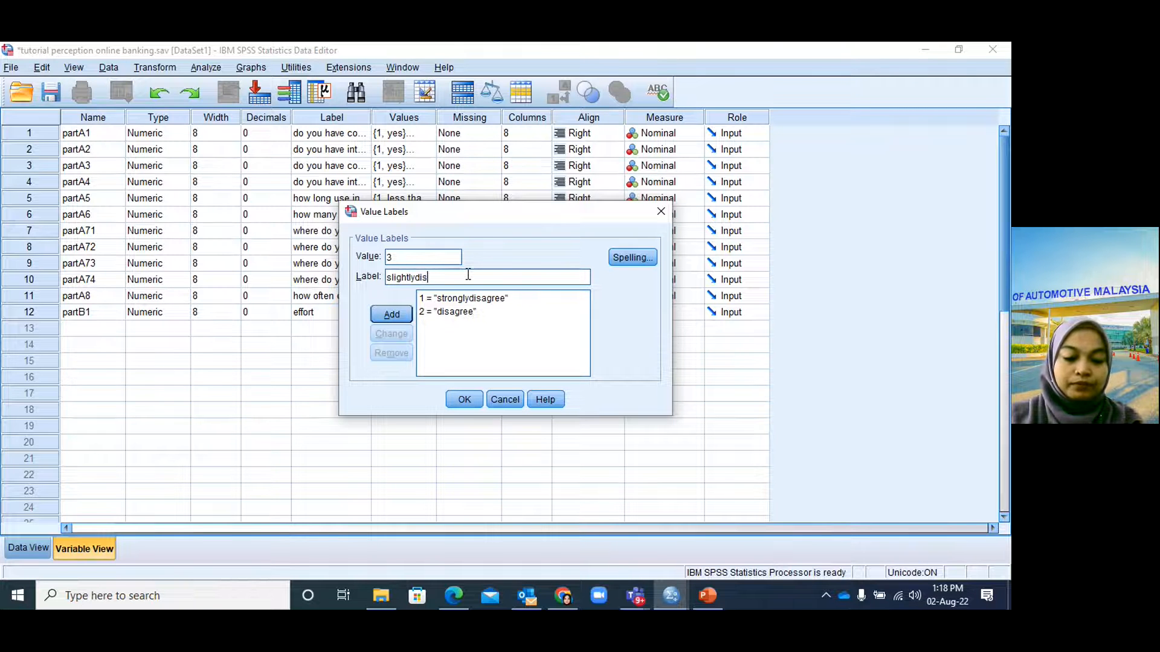
type("agree")
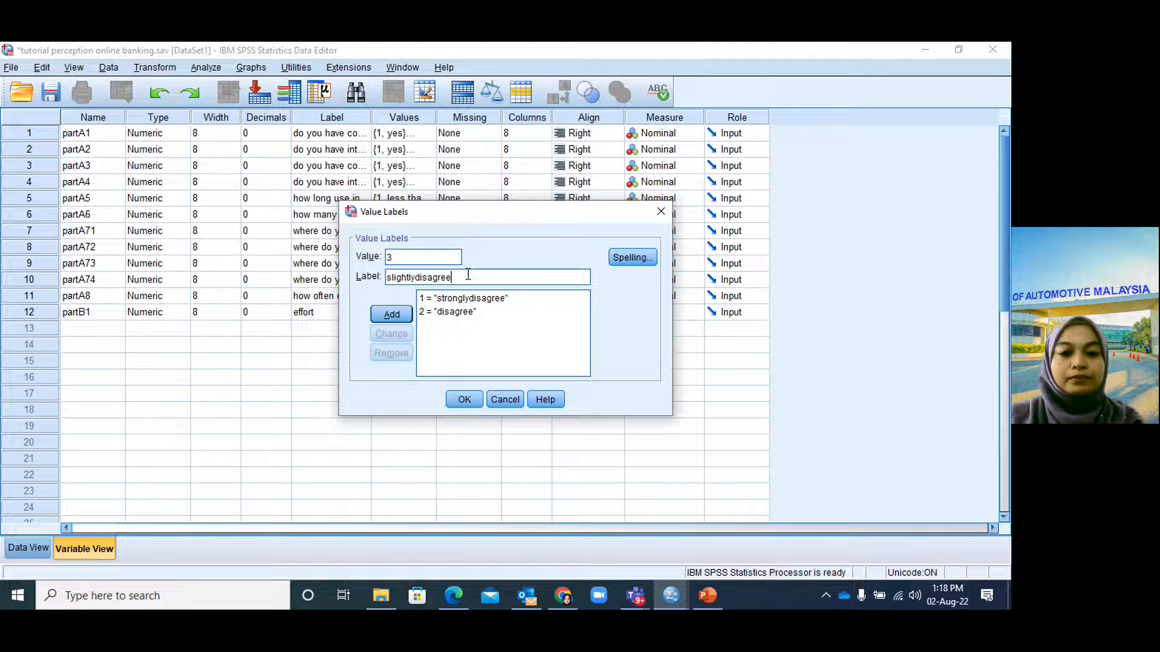
left_click(390, 315)
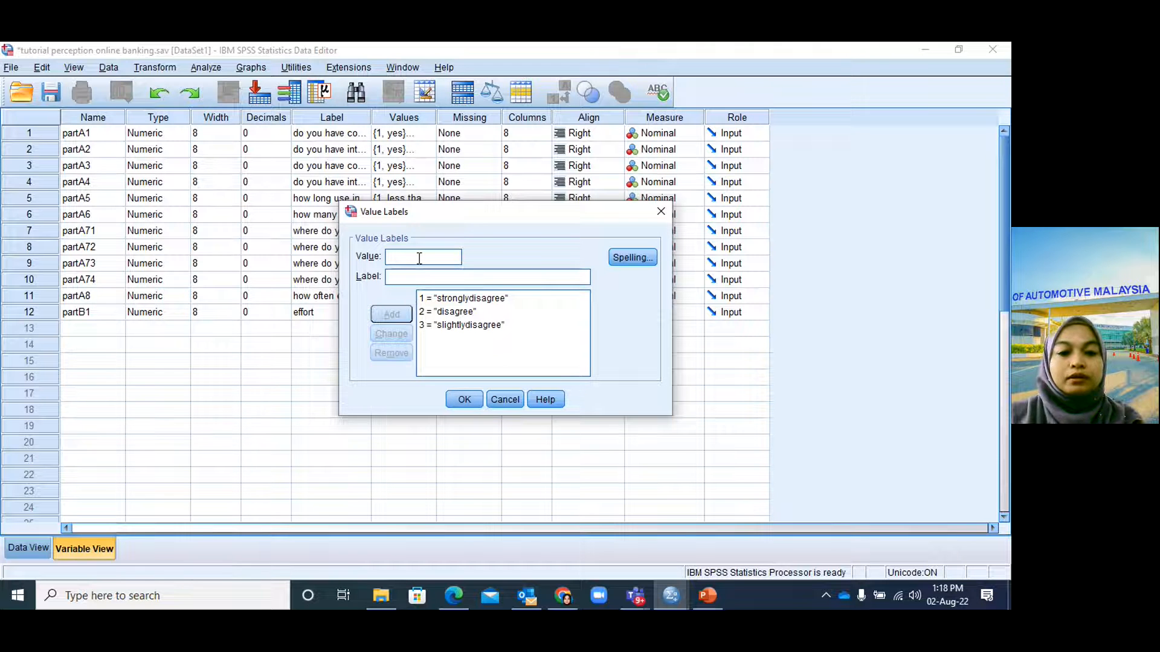
Step: Add the value label 4 = "nether agree" to partB1, following the scale in the PowerPoint questionnaire
type("4")
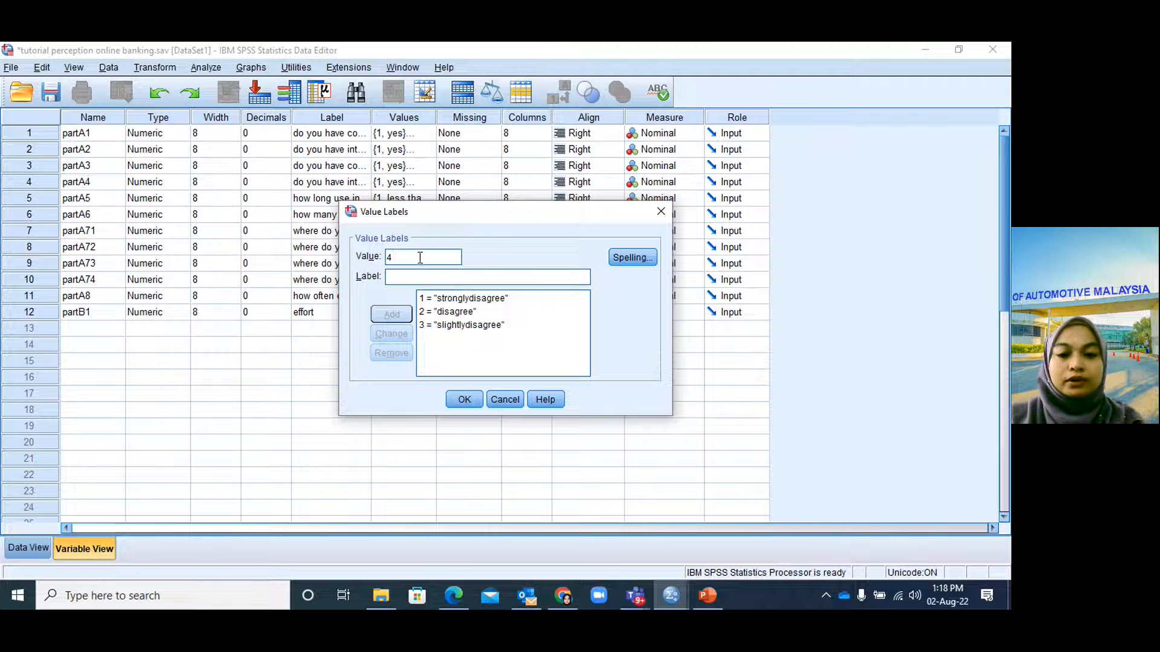
left_click(709, 596)
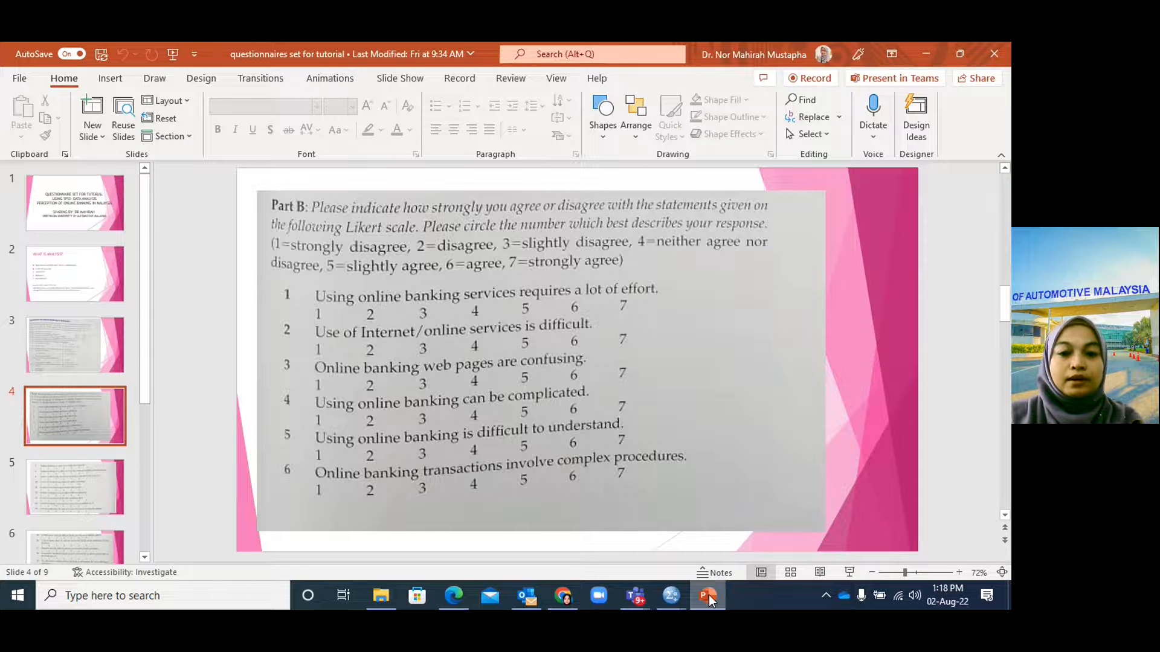
left_click(709, 596)
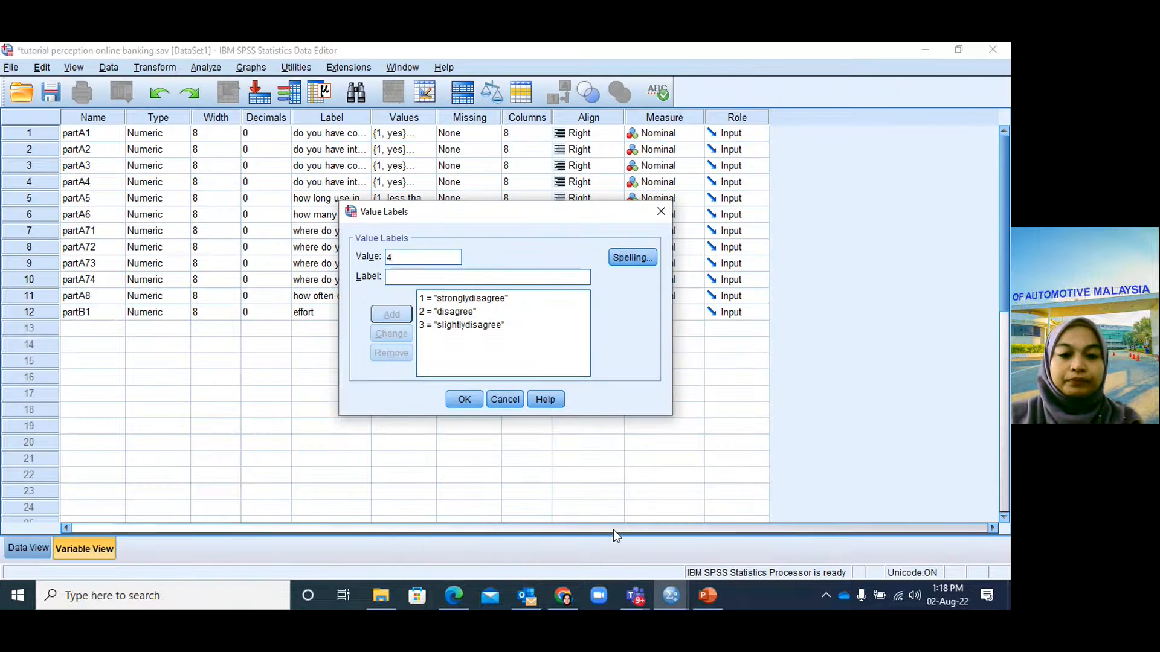
left_click(415, 278)
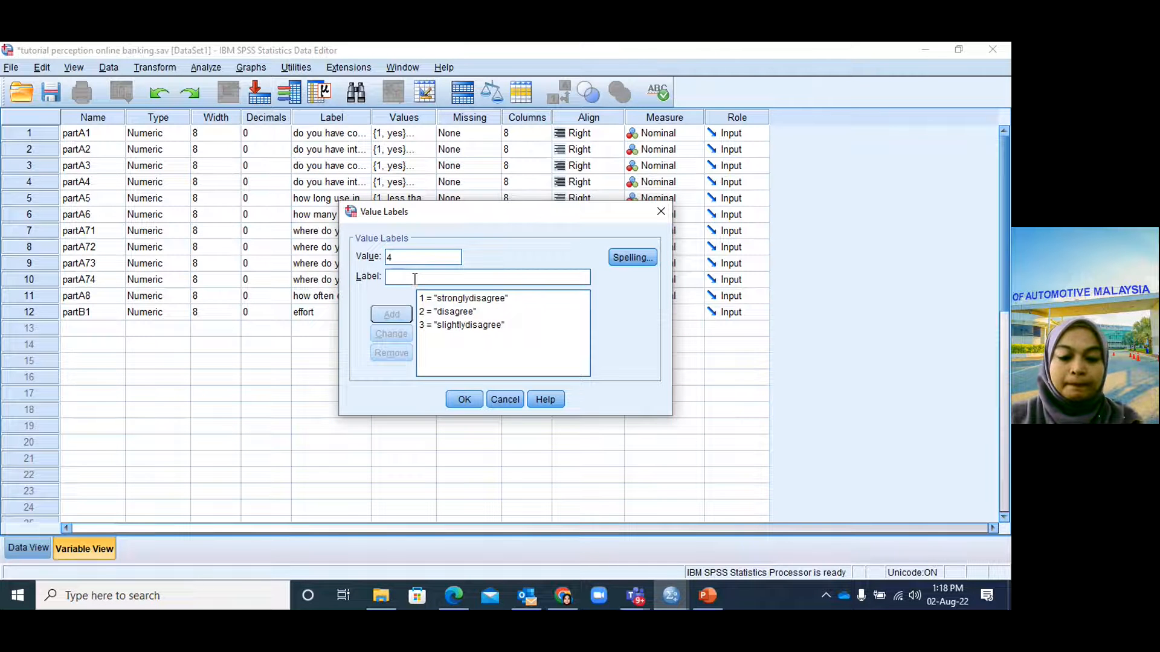
type("nether agree")
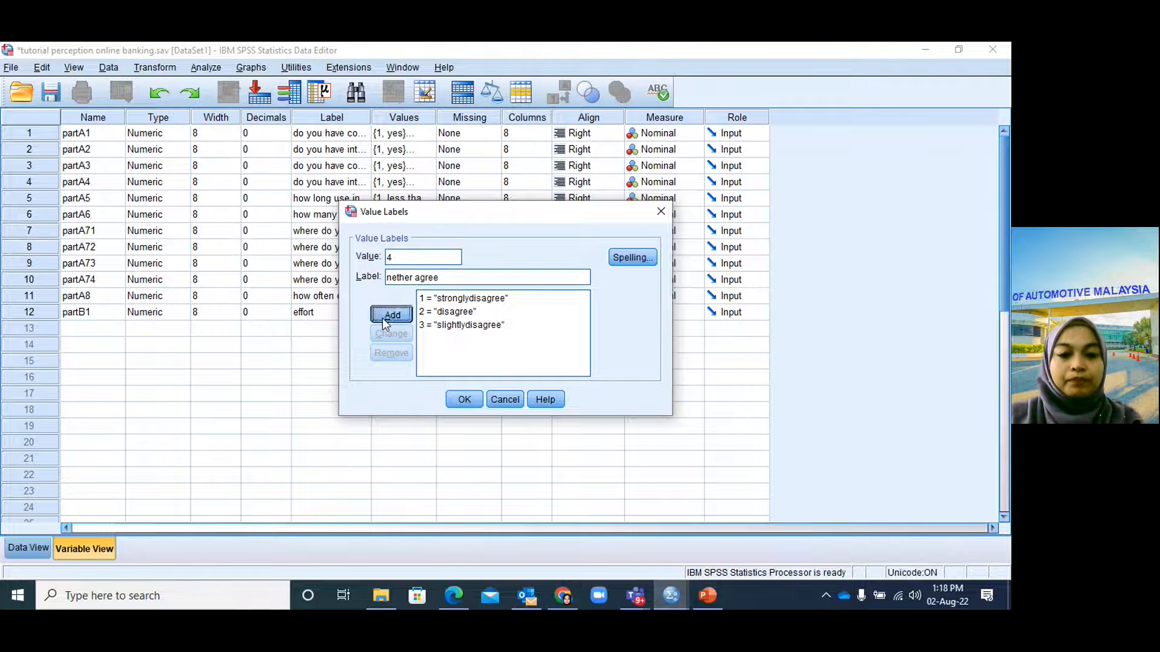
left_click(382, 315)
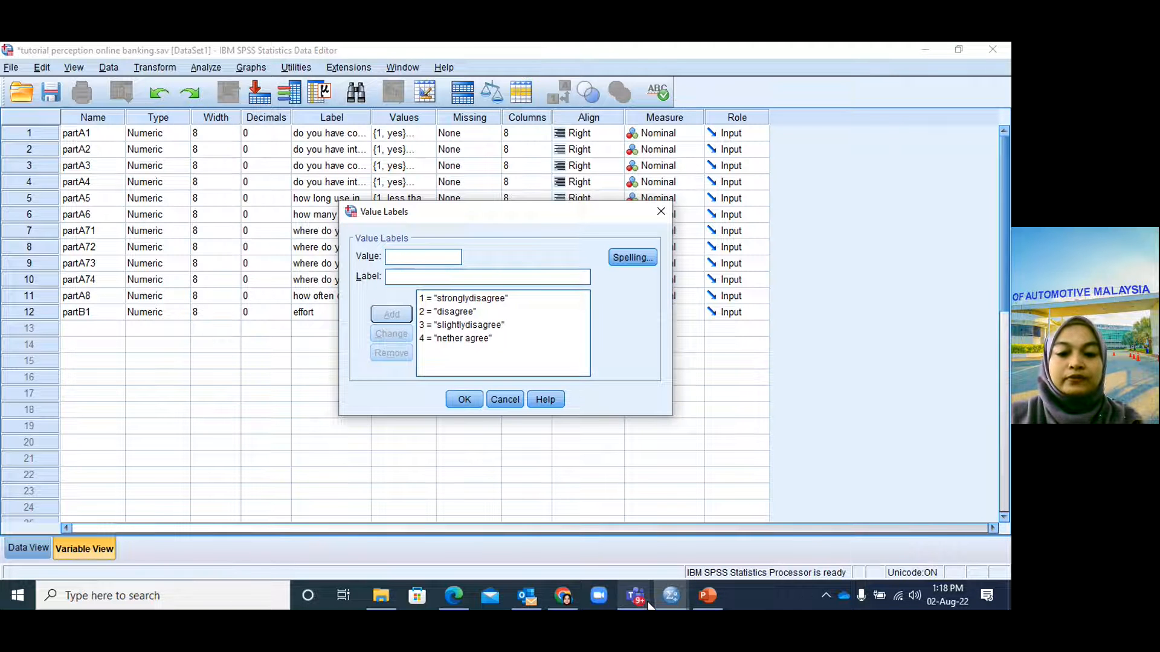
Step: Check the scale wording in the PowerPoint questionnaire and add the value label 5 = "slightlyagree" to partB1 in SPSS
left_click(713, 603)
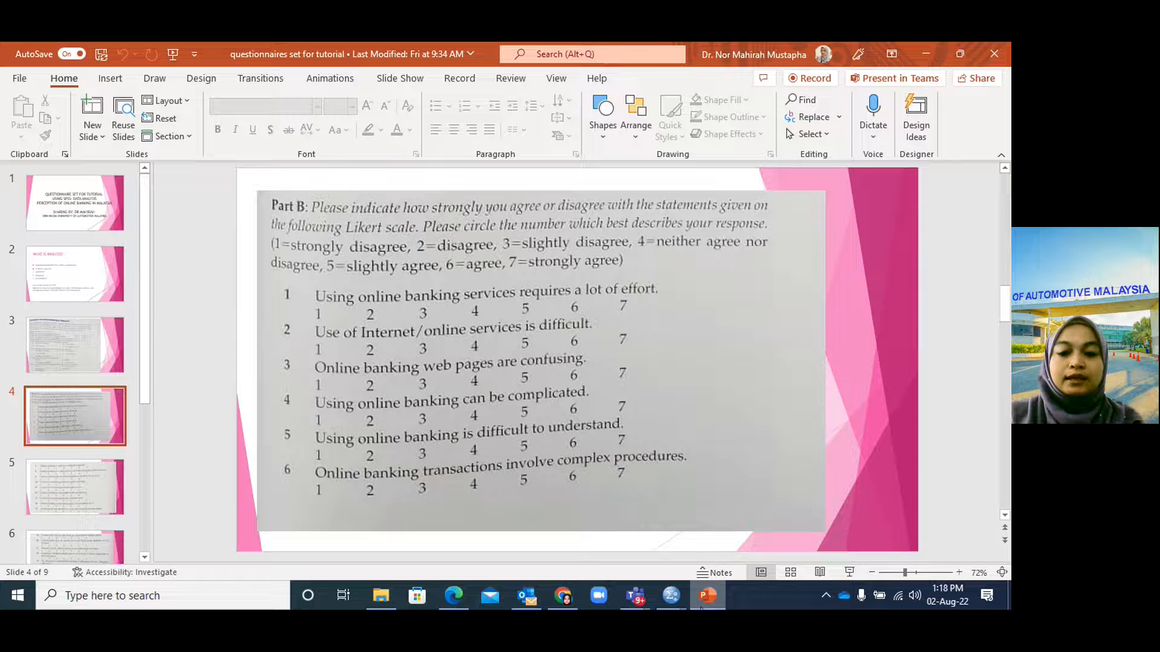
mouse_move(670, 595)
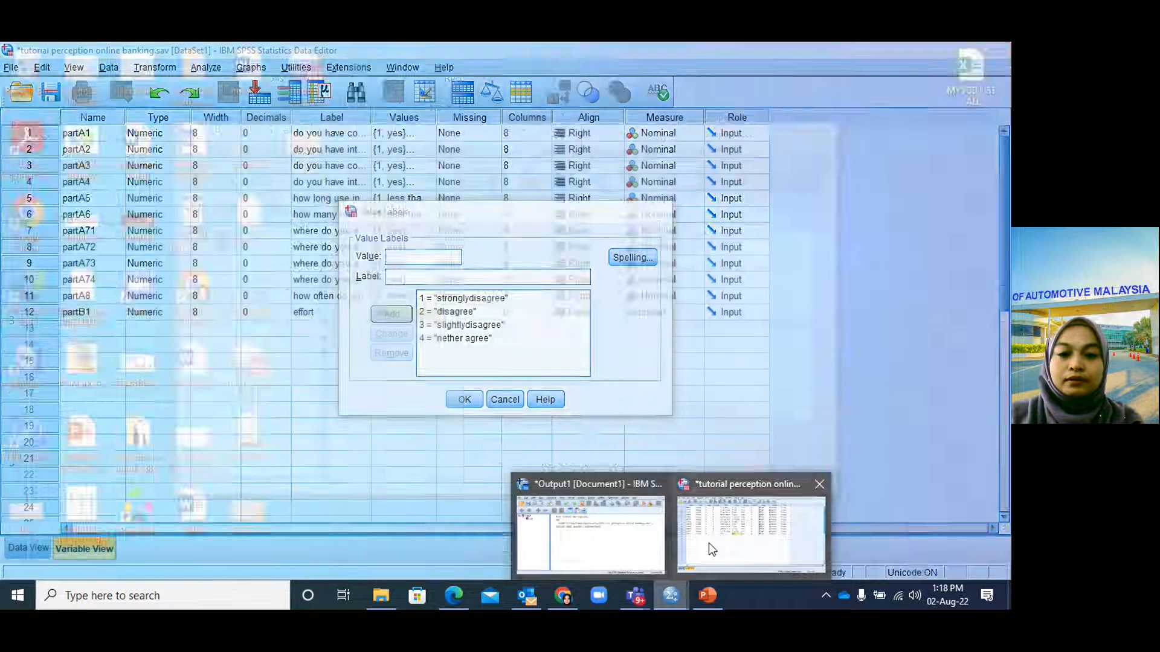
left_click(709, 543)
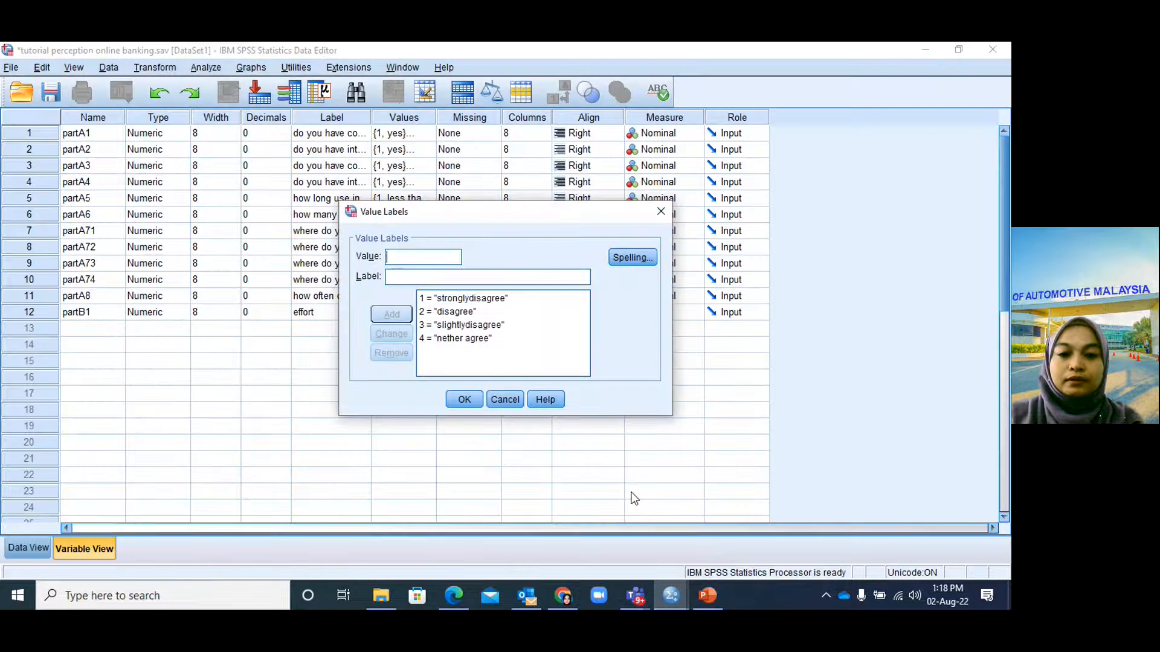
type("5")
left_click(456, 276)
type("slight")
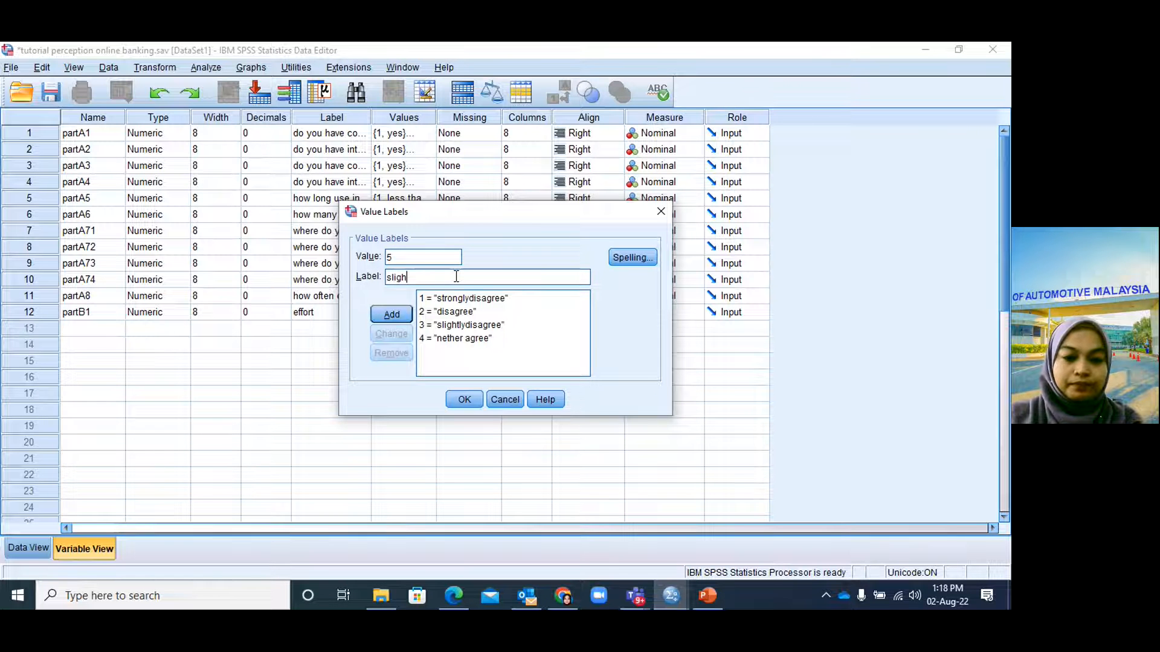
type("ag")
key("BackSpace")
key("BackSpace")
type("agree")
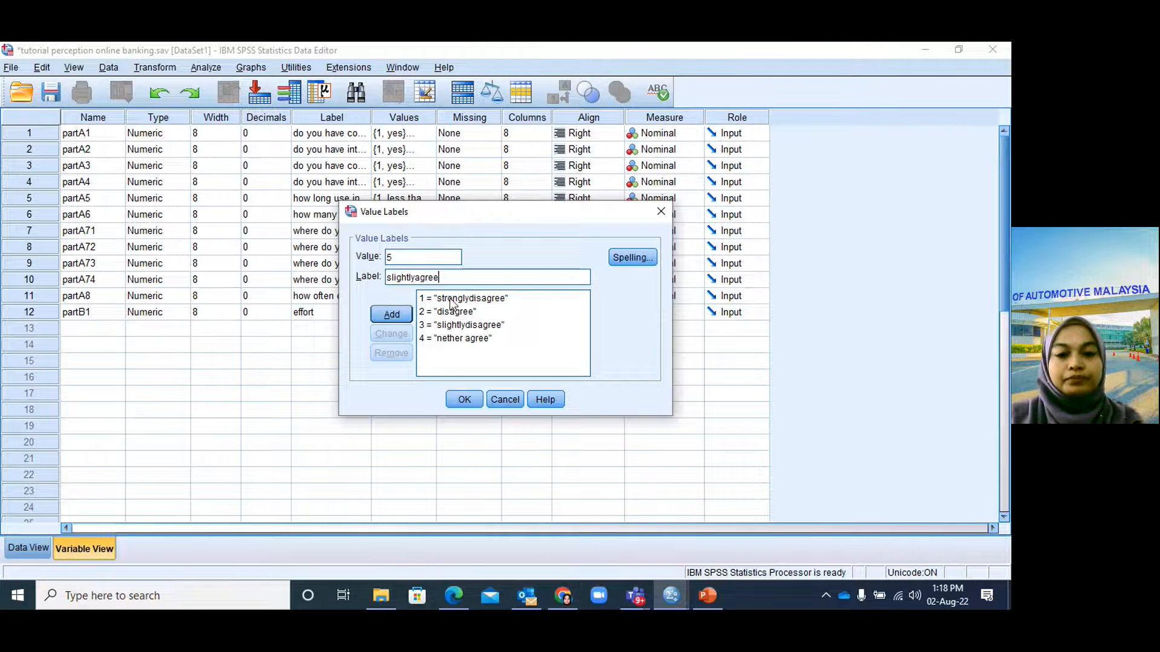
left_click(391, 314)
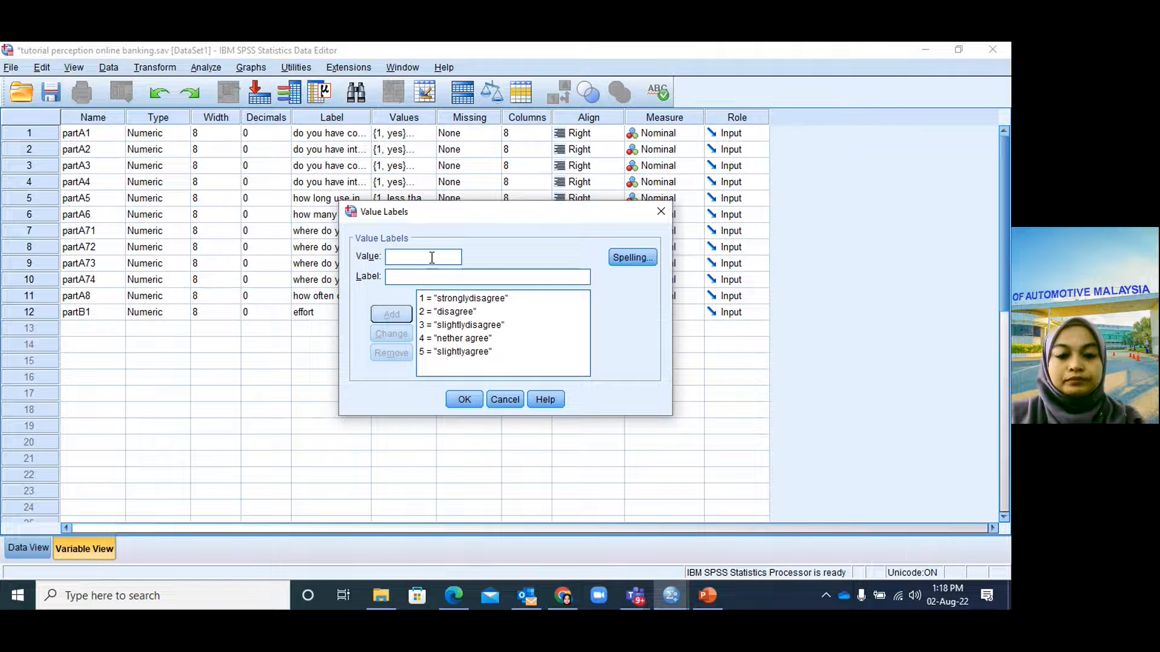
Step: Add the value label 6 = "agree" to partB1, following the scale in the PowerPoint questionnaire
type("6")
left_click(707, 597)
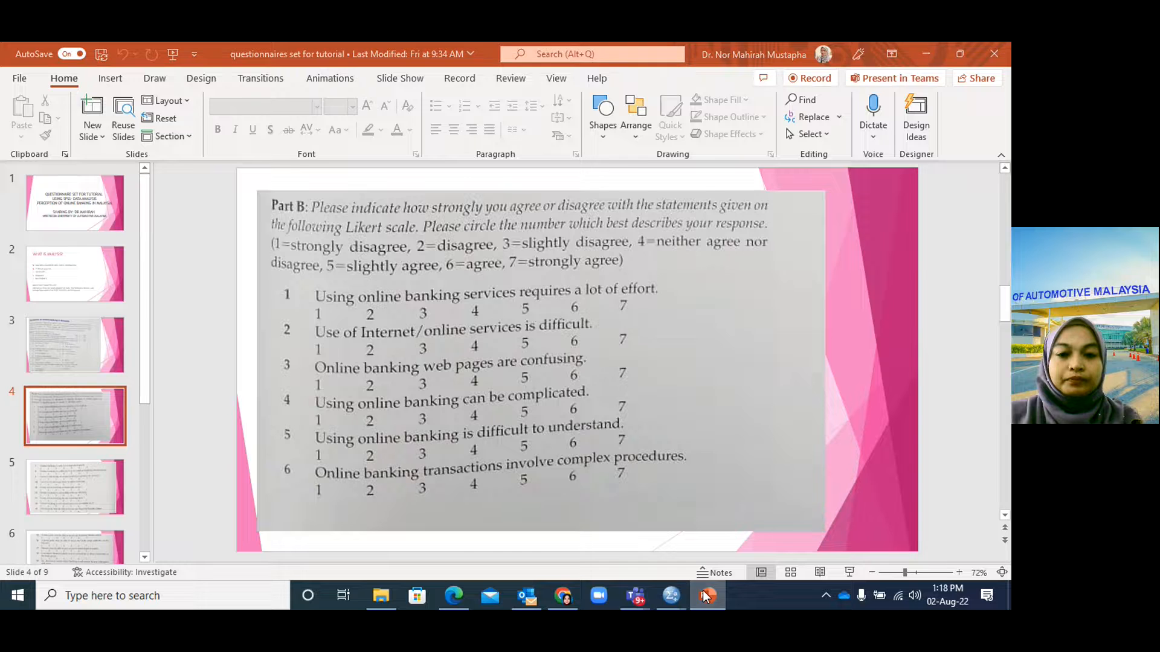
left_click(705, 596)
left_click(451, 277)
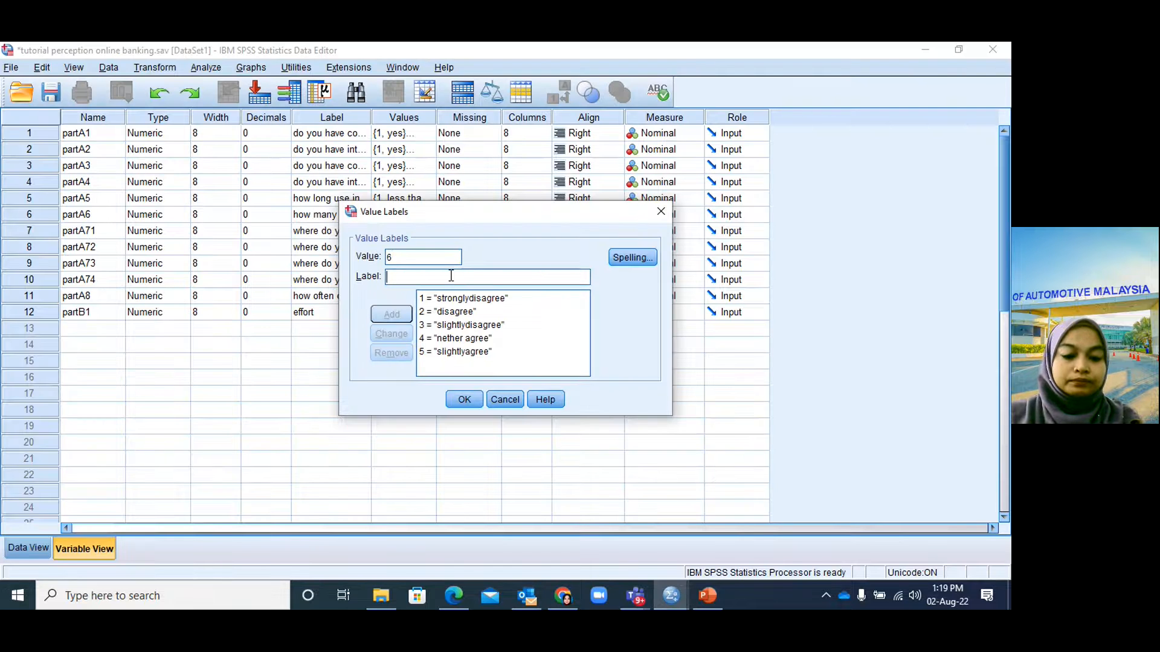
type("agree")
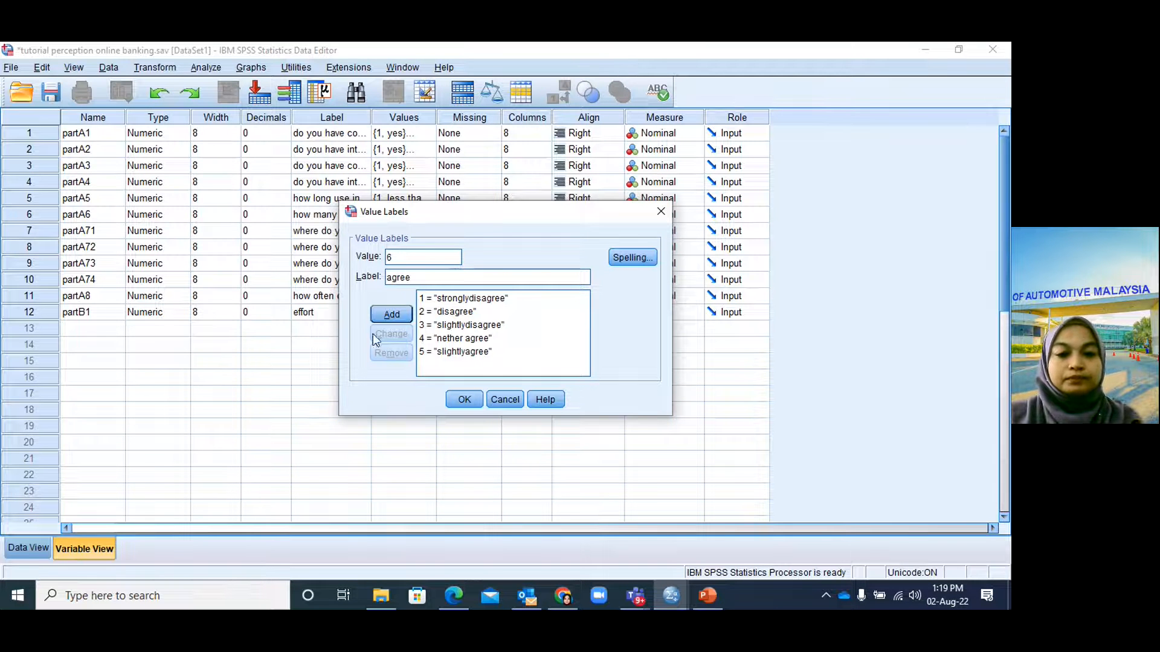
left_click(386, 315)
Step: Add the value label 7 = "stronglyagree" to partB1 and apply the complete set of value labels
type("7")
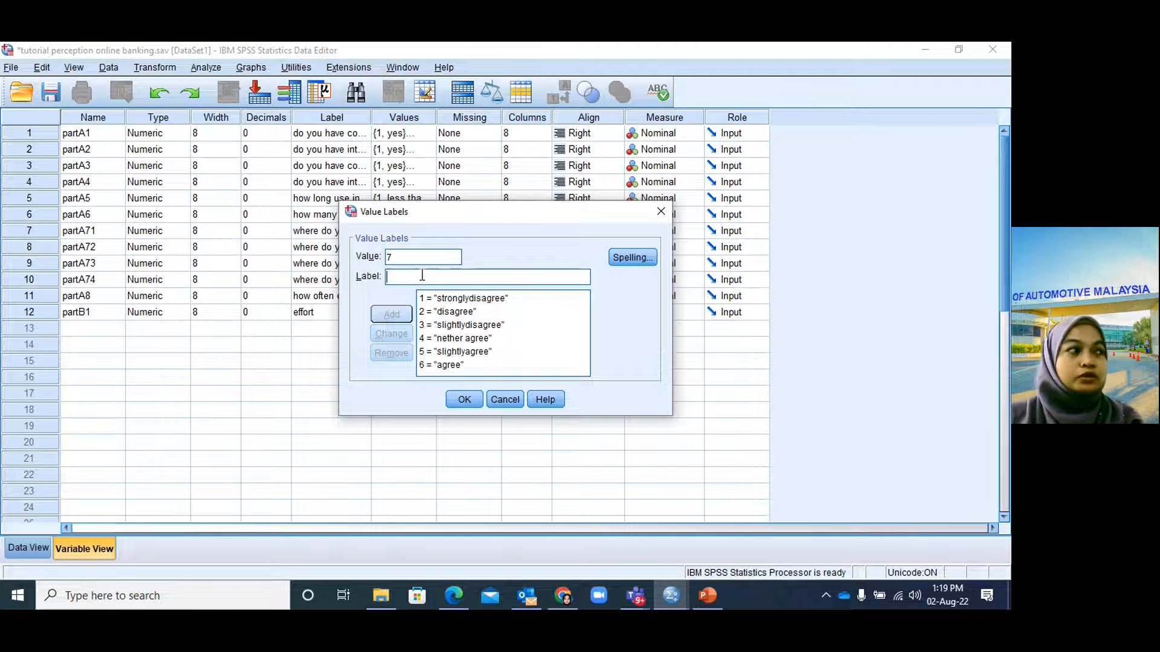
type("strong")
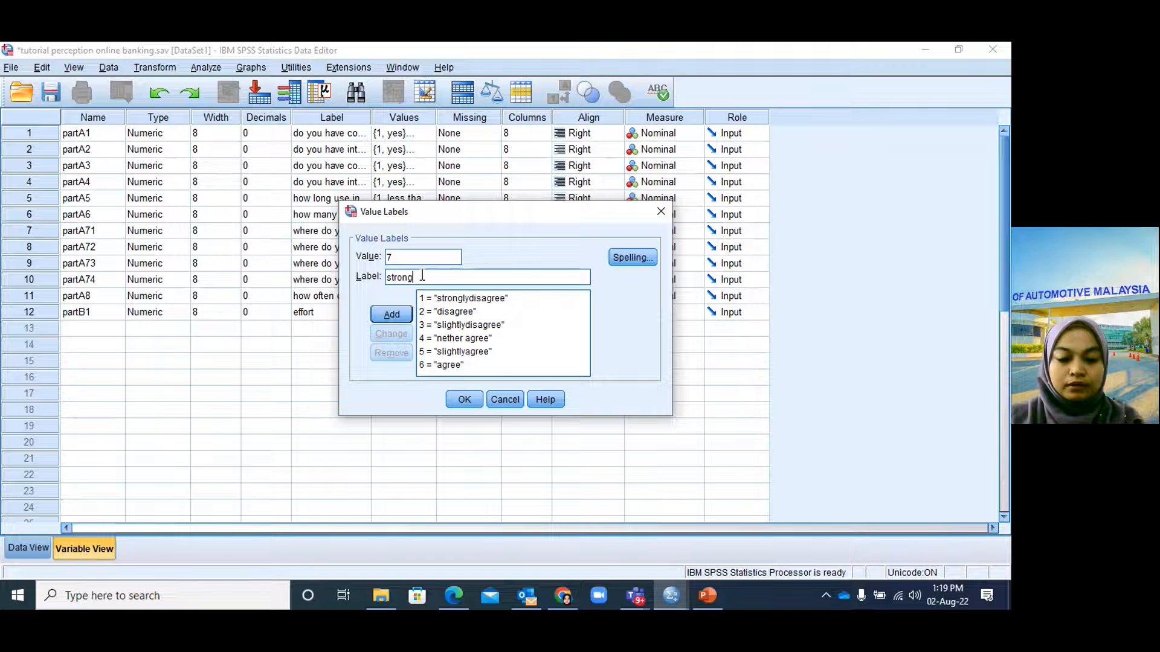
type("ly agree")
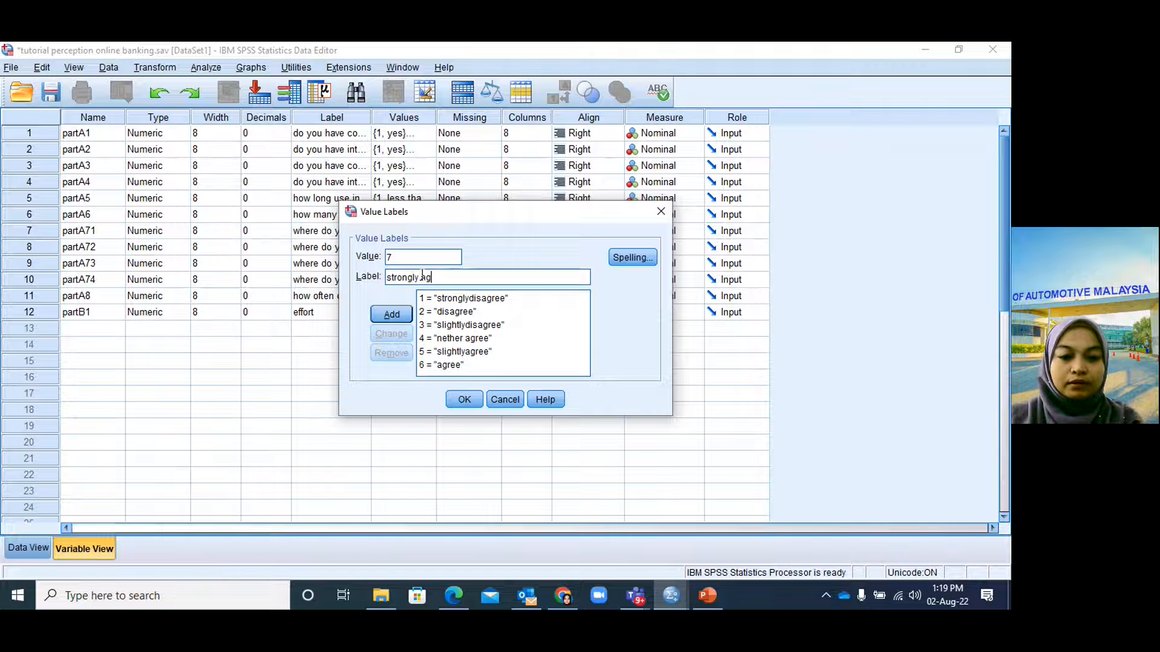
key("Left")
key("Left")
key("Left")
key("Left")
key("Left")
key("BackSpace")
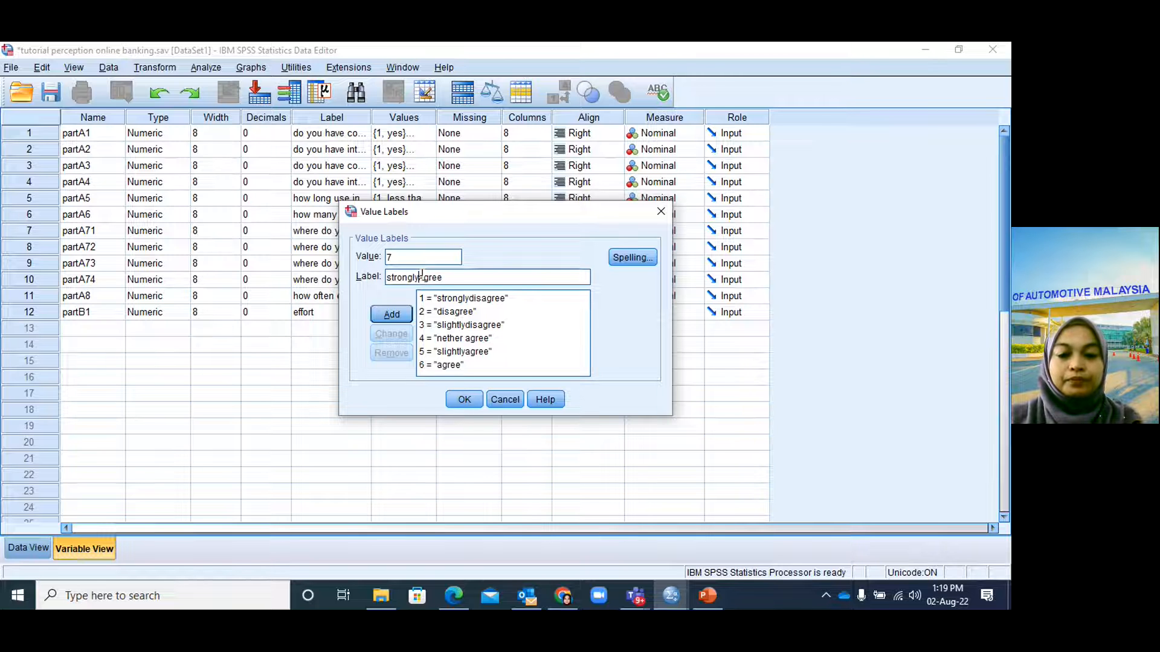
left_click(393, 314)
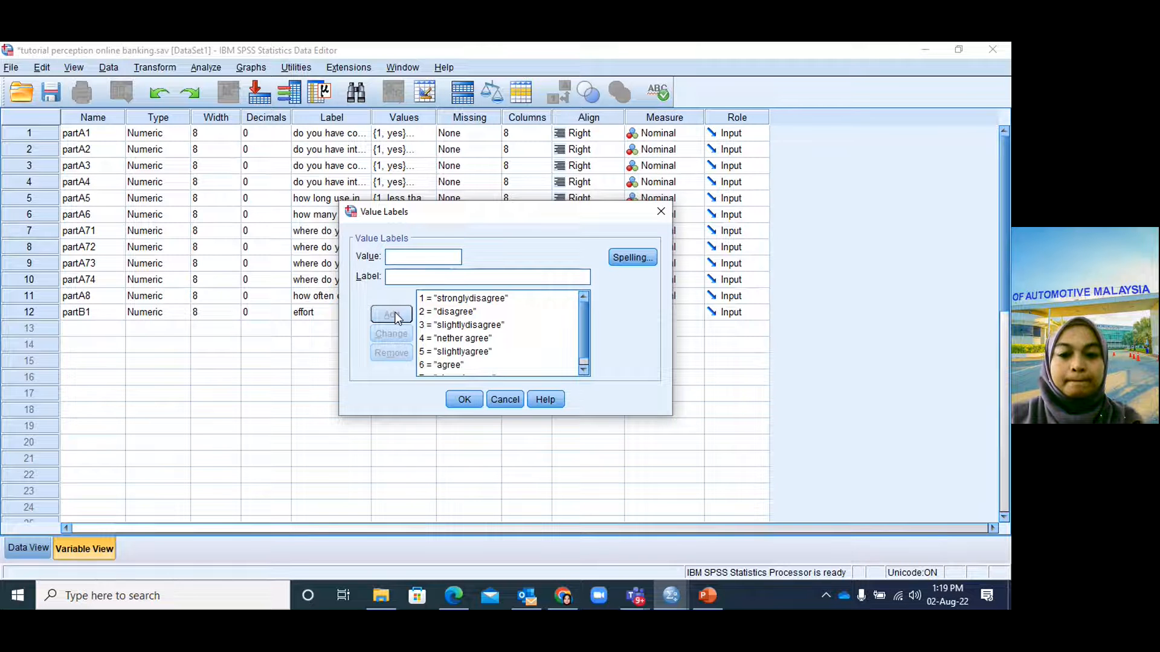
left_click(464, 399)
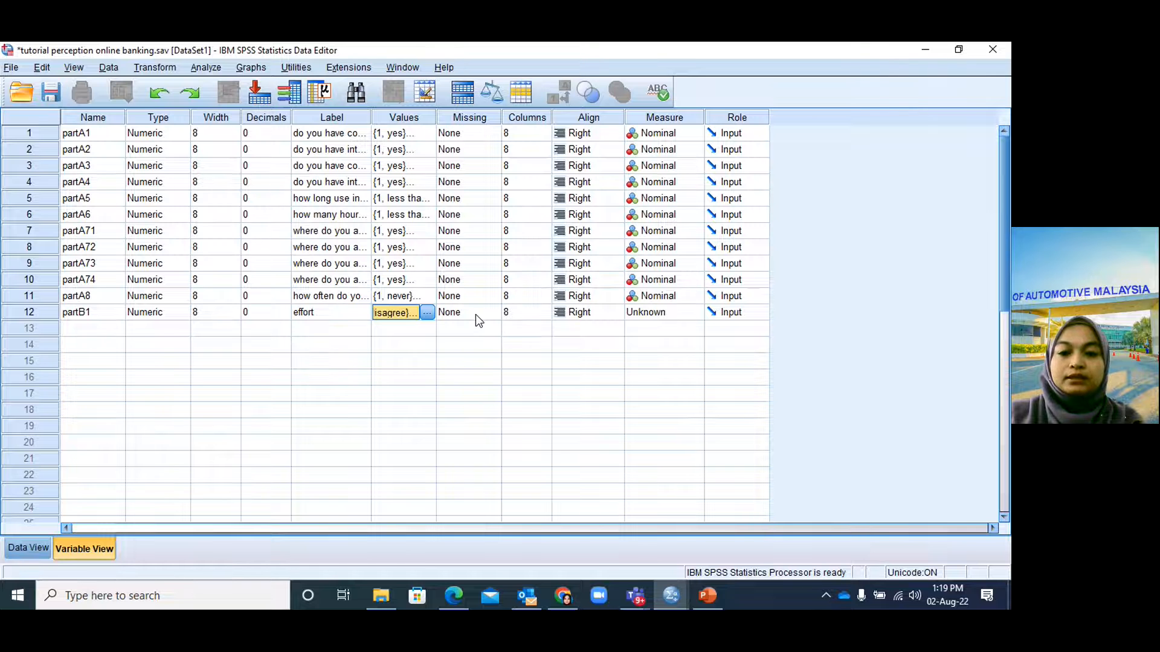
Step: Set the measurement level of partB1 to Scale
left_click(657, 315)
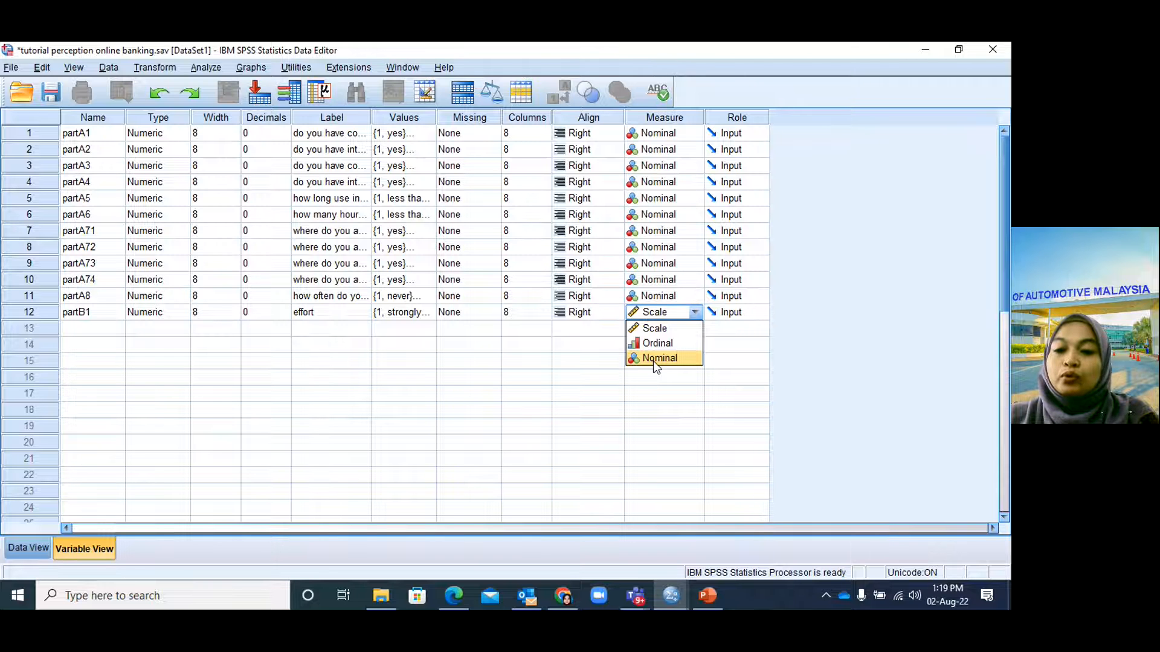
left_click(668, 331)
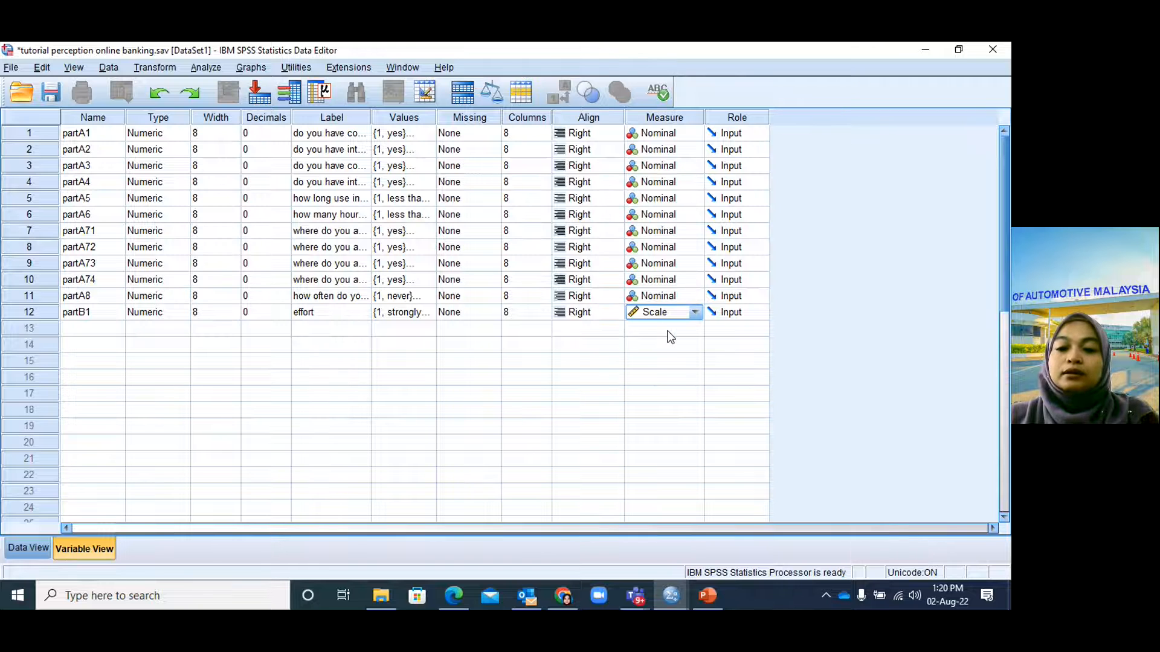
left_click(669, 331)
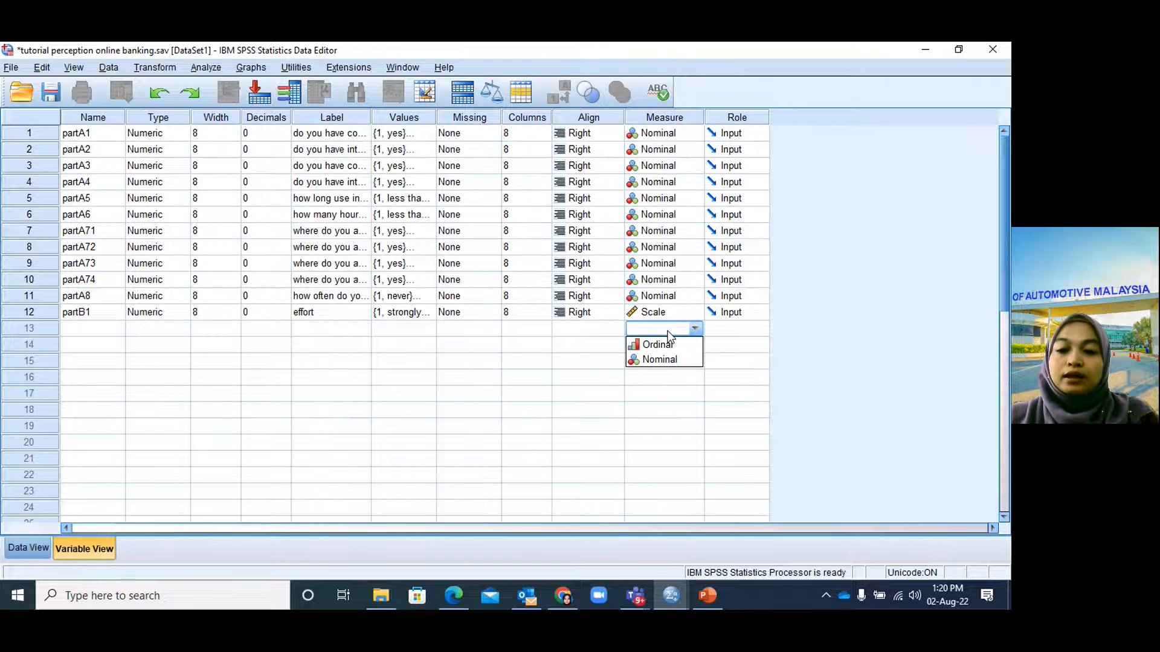
Step: Create a numeric variable named partB2 in row 13 with 0 decimals
left_click(95, 329)
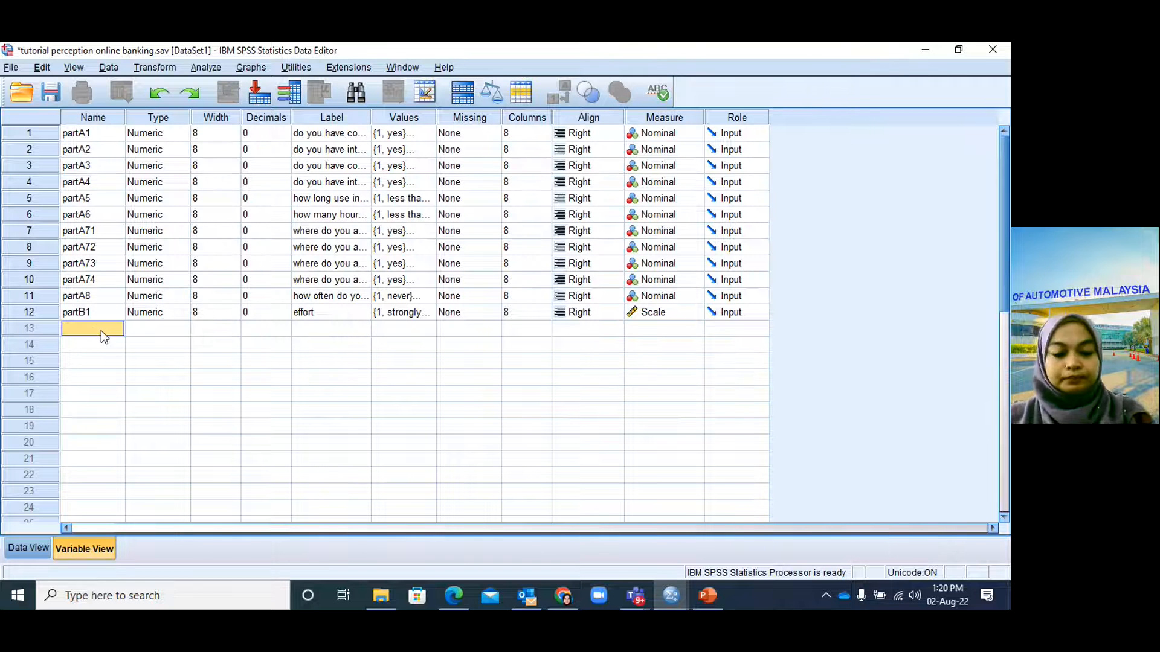
type("partB2")
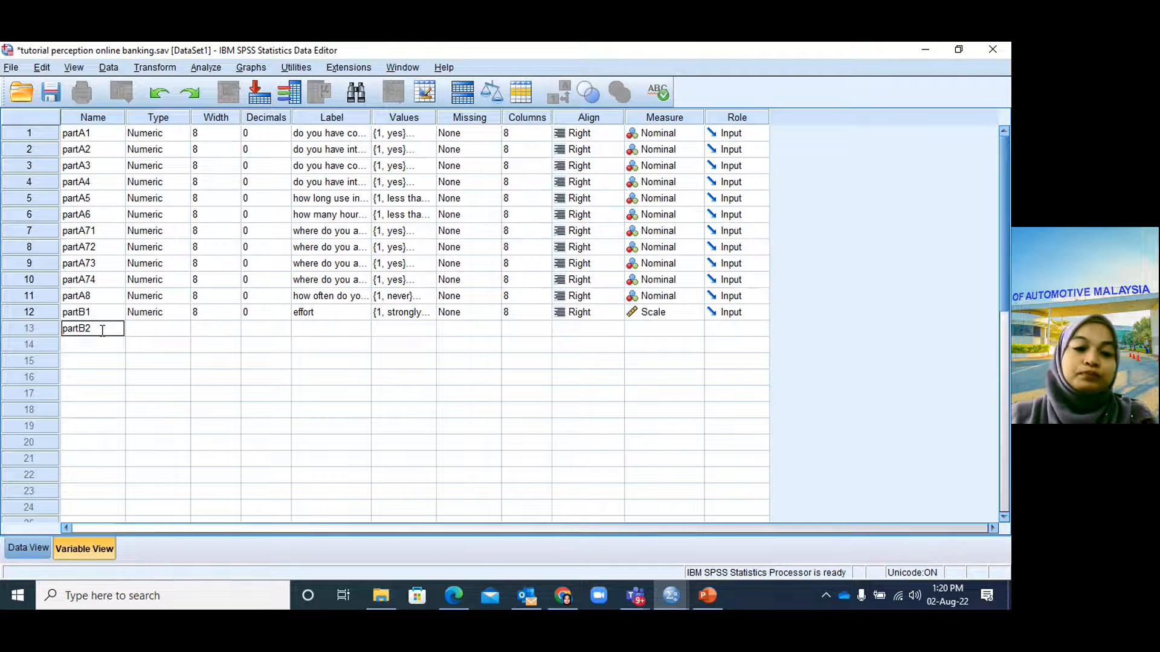
left_click(134, 334)
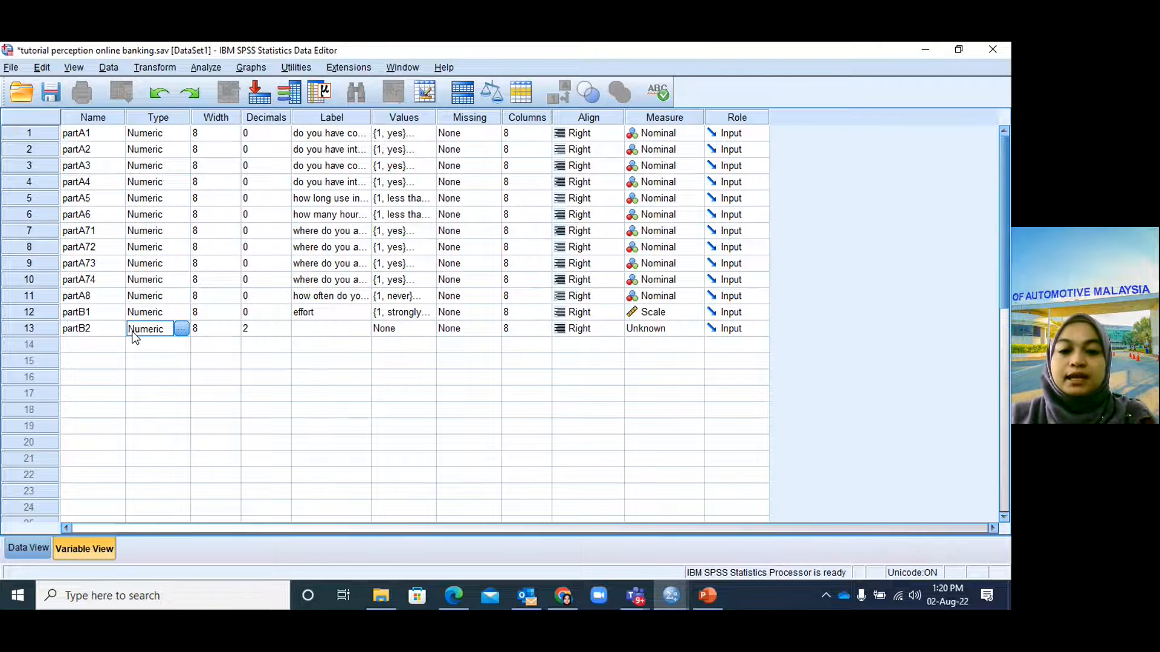
left_click(288, 331)
left_click(285, 332)
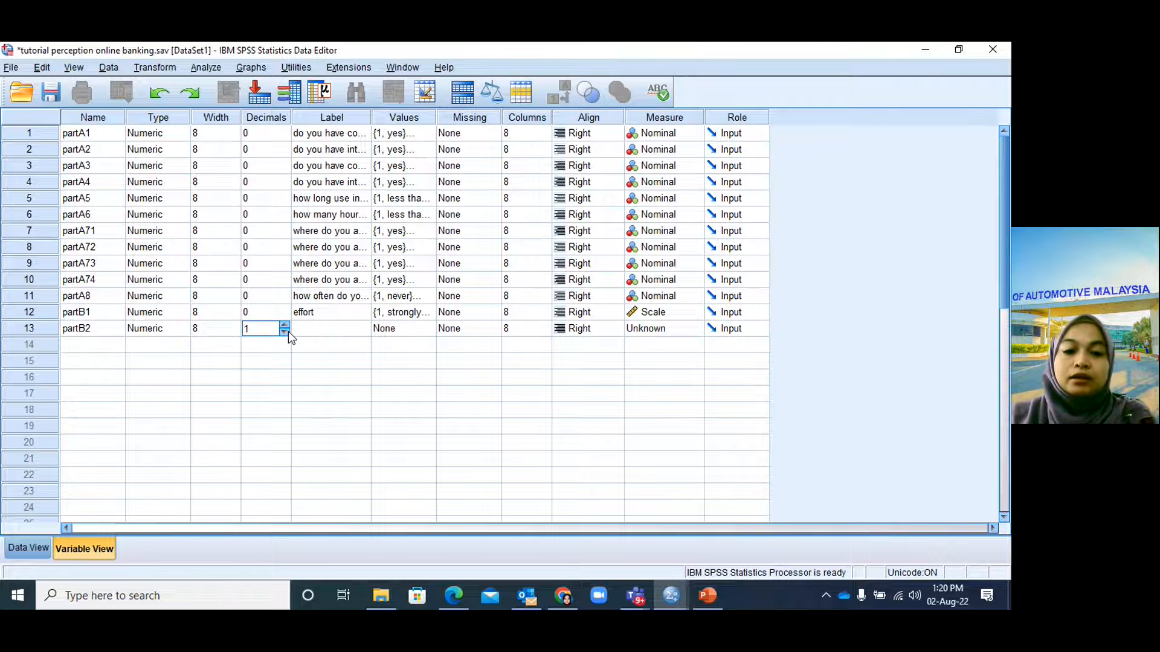
Step: Consult the second Part B statement in the PowerPoint questionnaire and give partB2 the label "difficulty" in SPSS
left_click(322, 330)
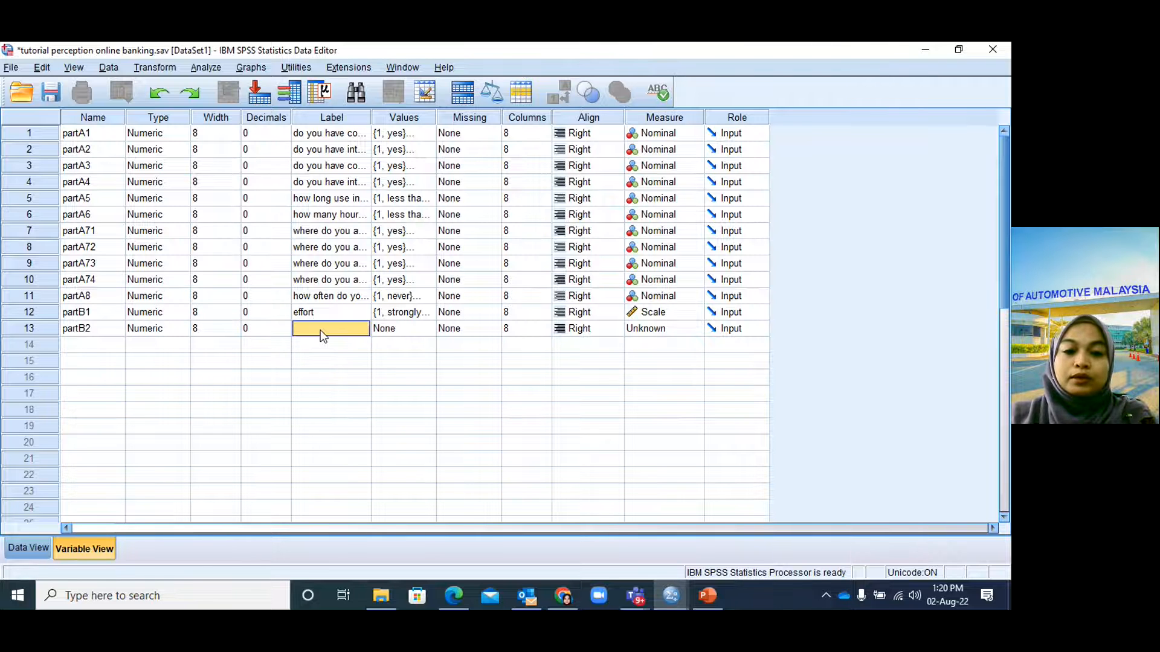
left_click(705, 603)
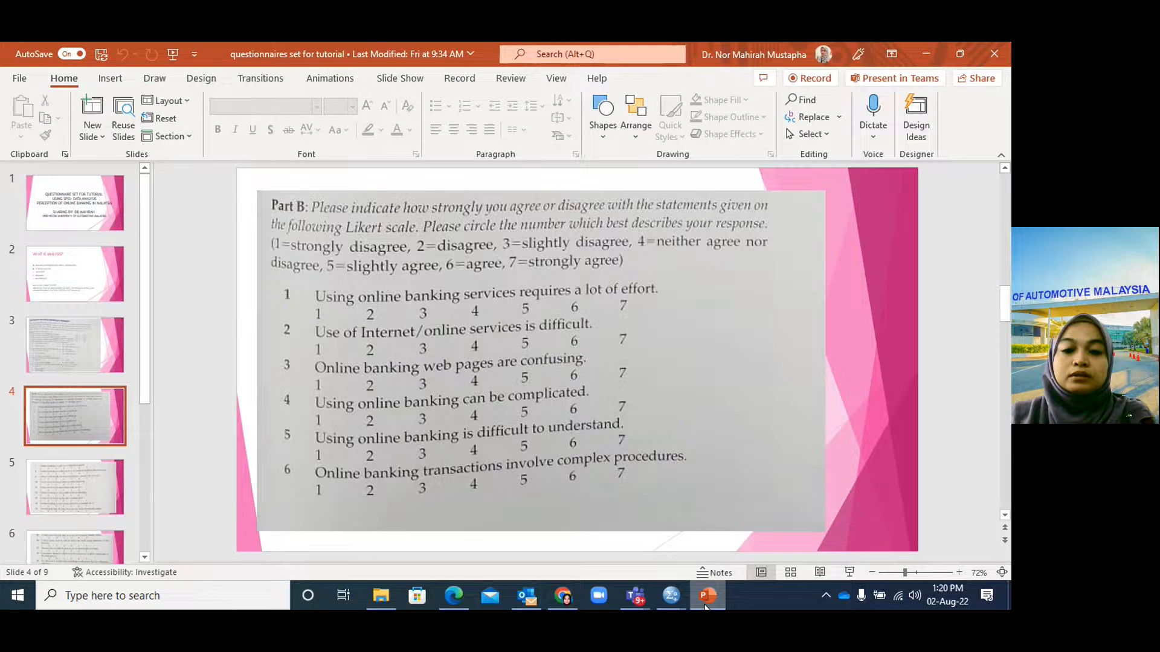
left_click(705, 598)
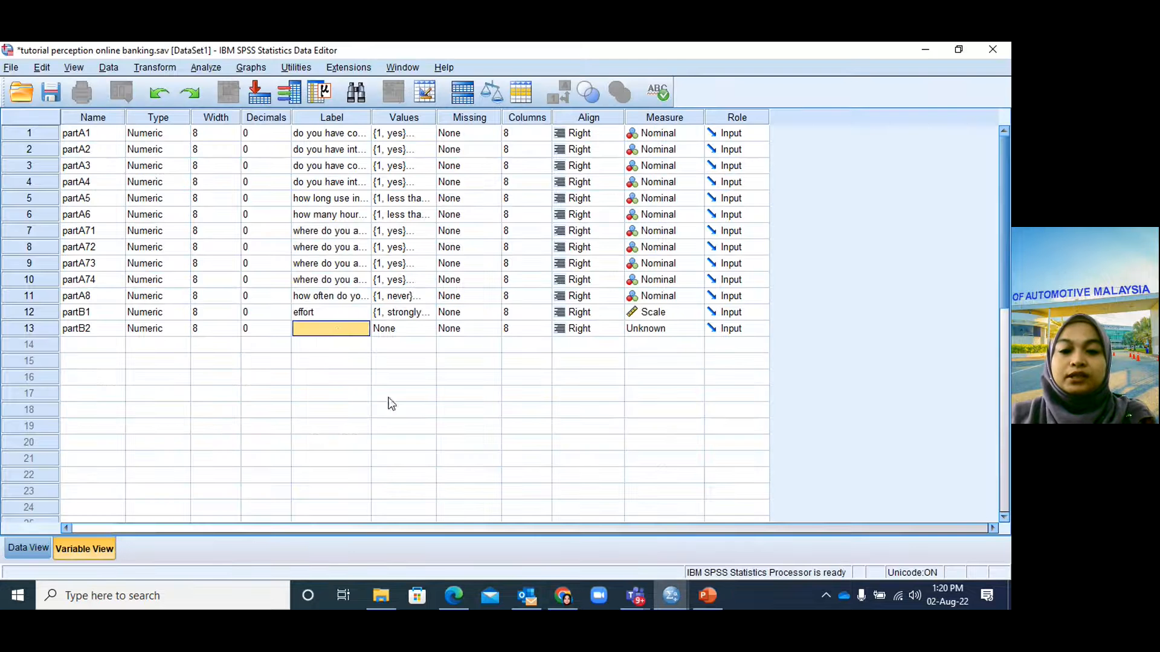
left_click(333, 328)
type("dif")
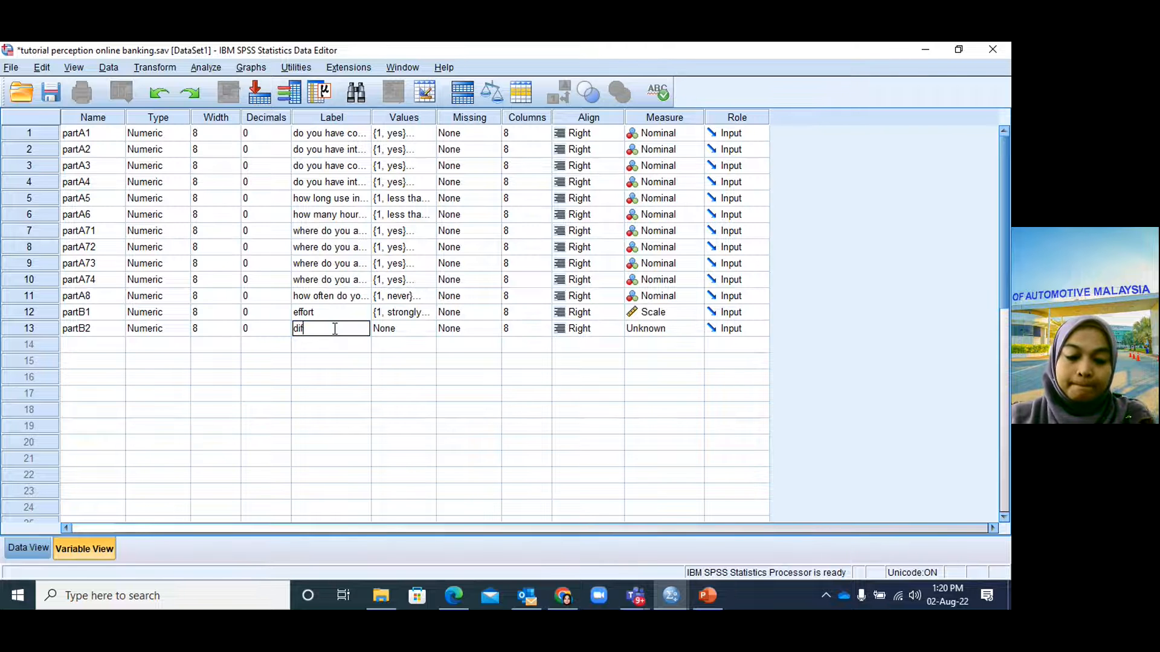
type("ficulty")
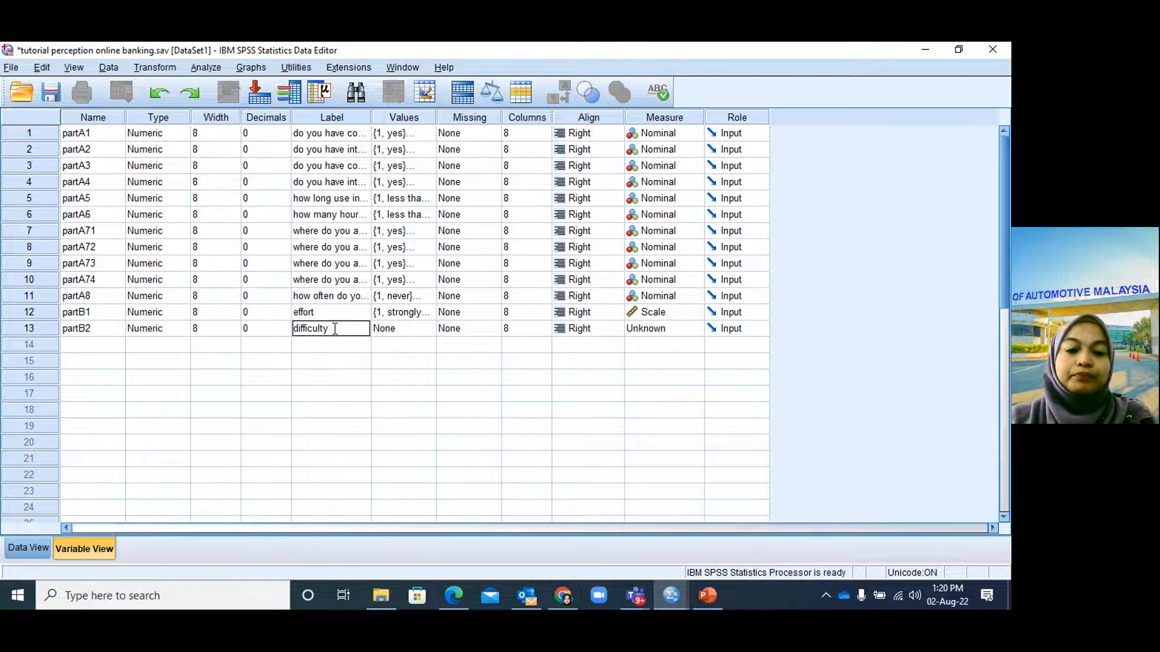
left_click(390, 331)
left_click(426, 331)
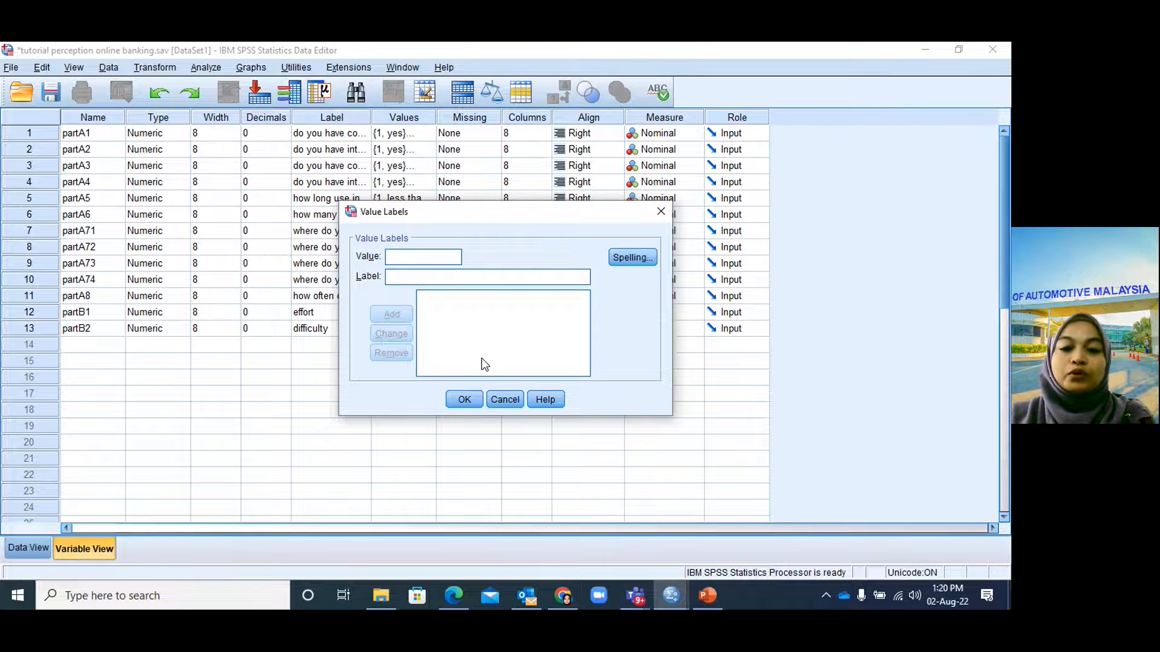
left_click(661, 213)
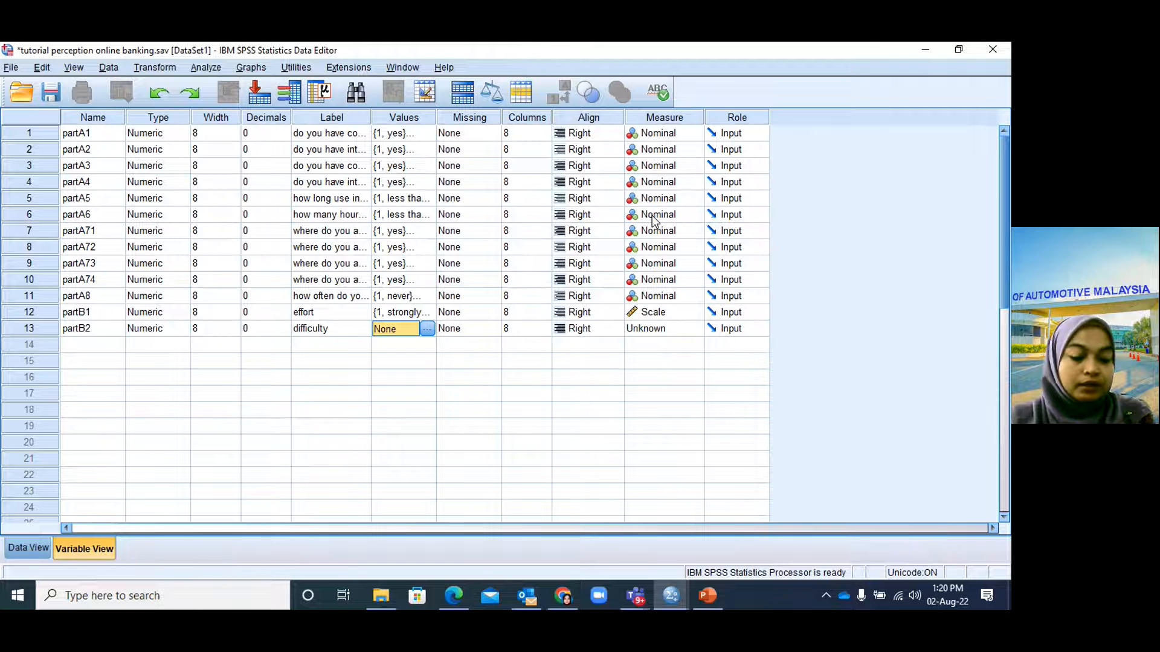
Step: Review the existing seven-point value labels of partB1 and close them without changes
double_click(427, 310)
scroll(544, 319, "down", 1)
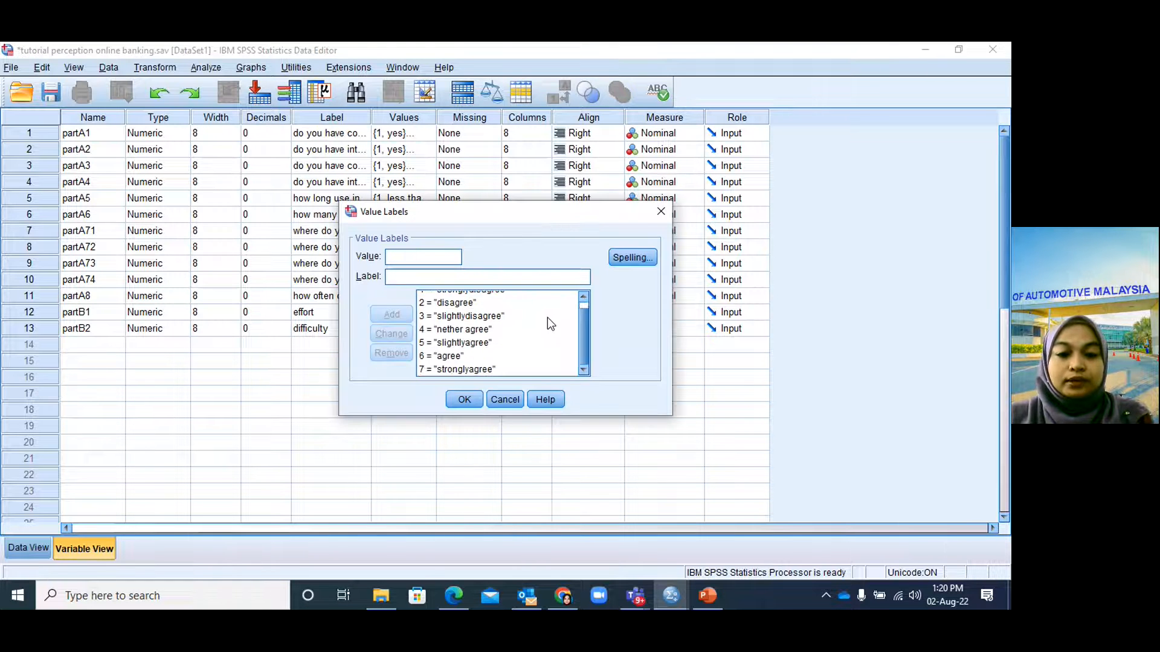
left_click(584, 298)
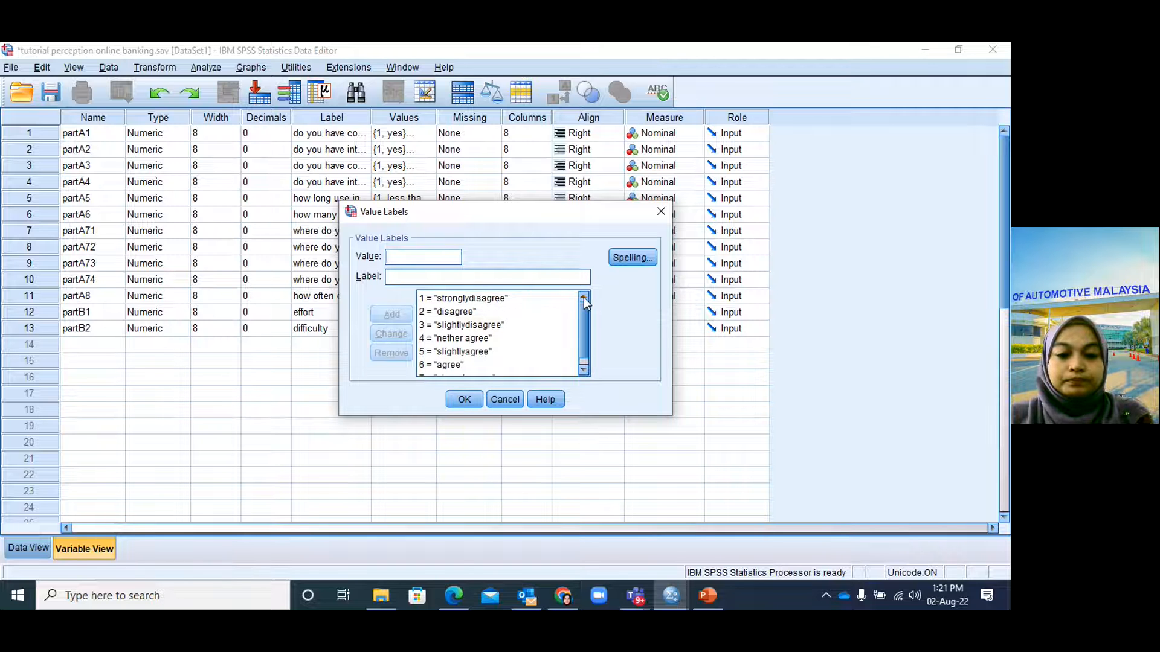
left_click(550, 314)
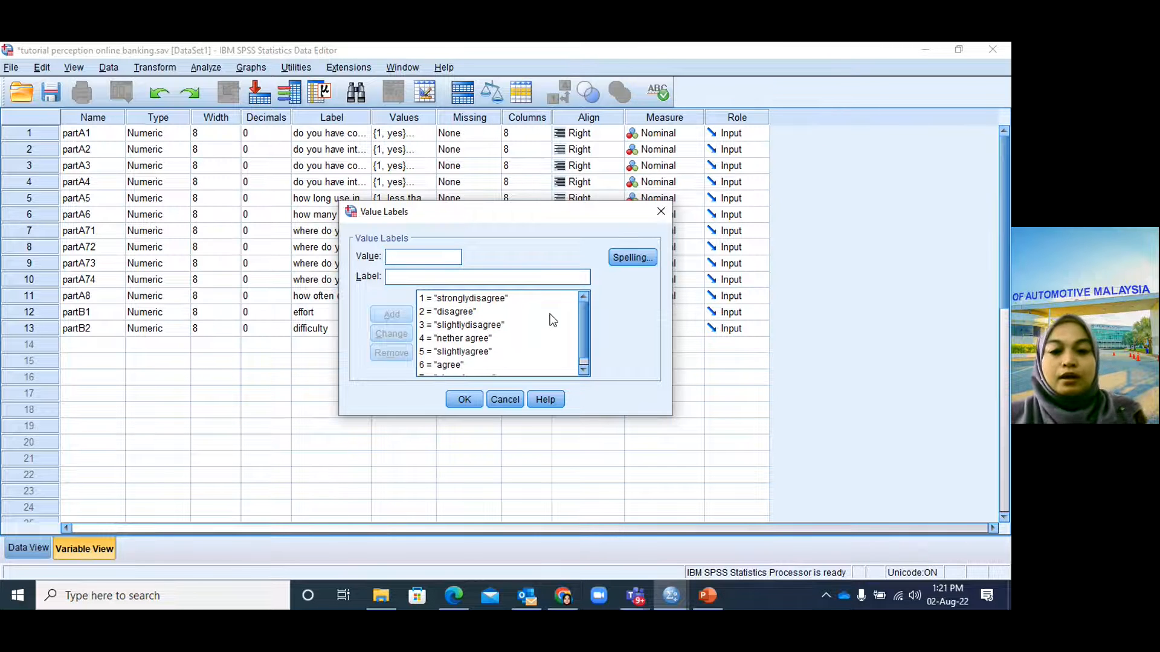
left_click(660, 213)
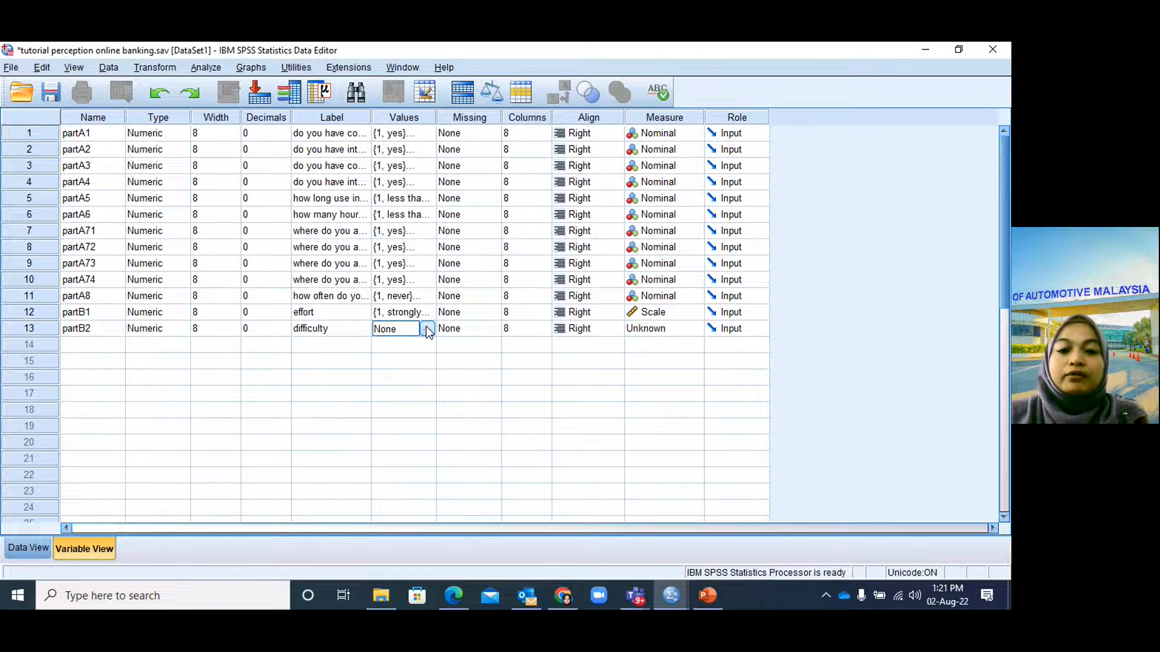
Step: Add the value labels 1 = "SD" and 2 = "D" to partB2
left_click(428, 329)
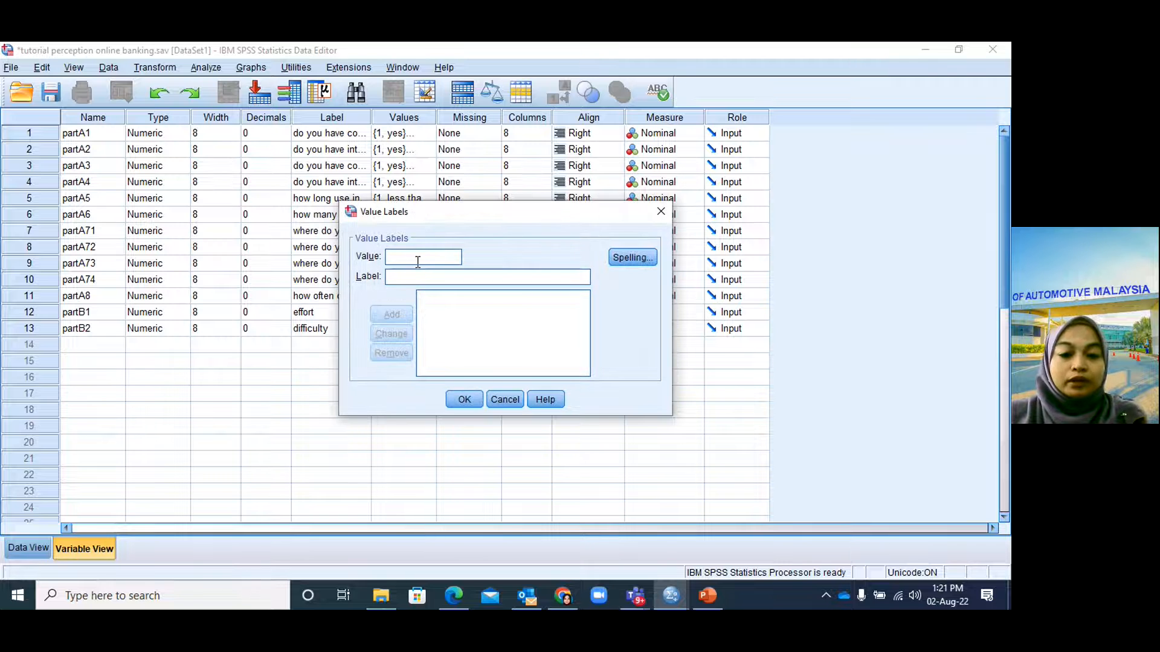
type("1")
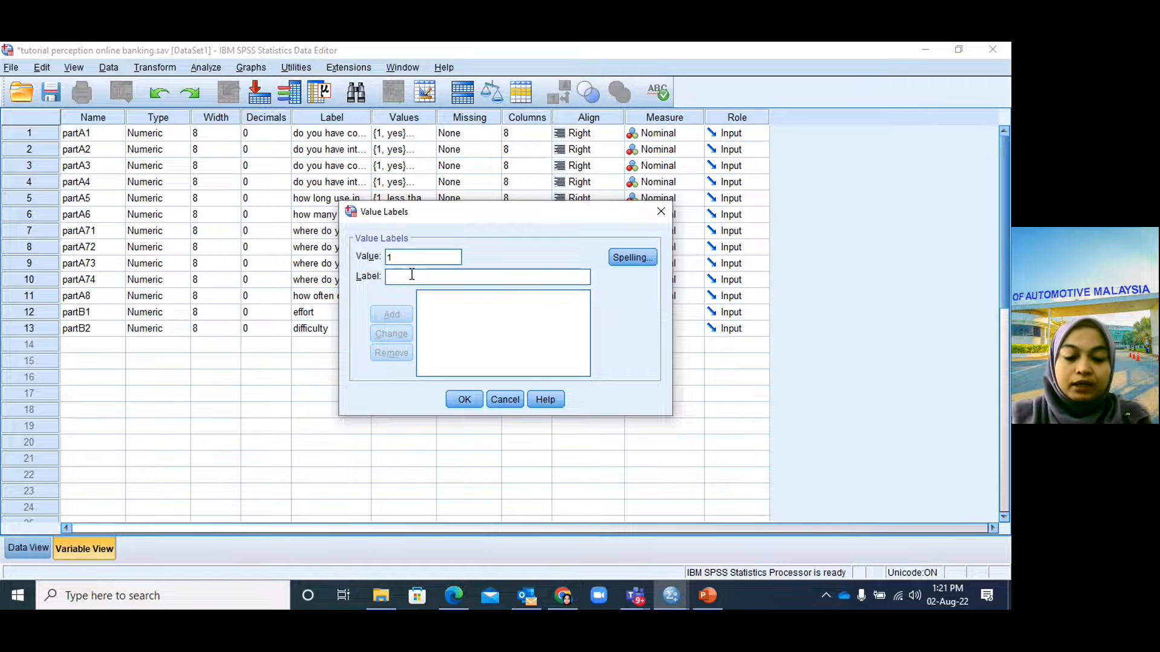
type("s")
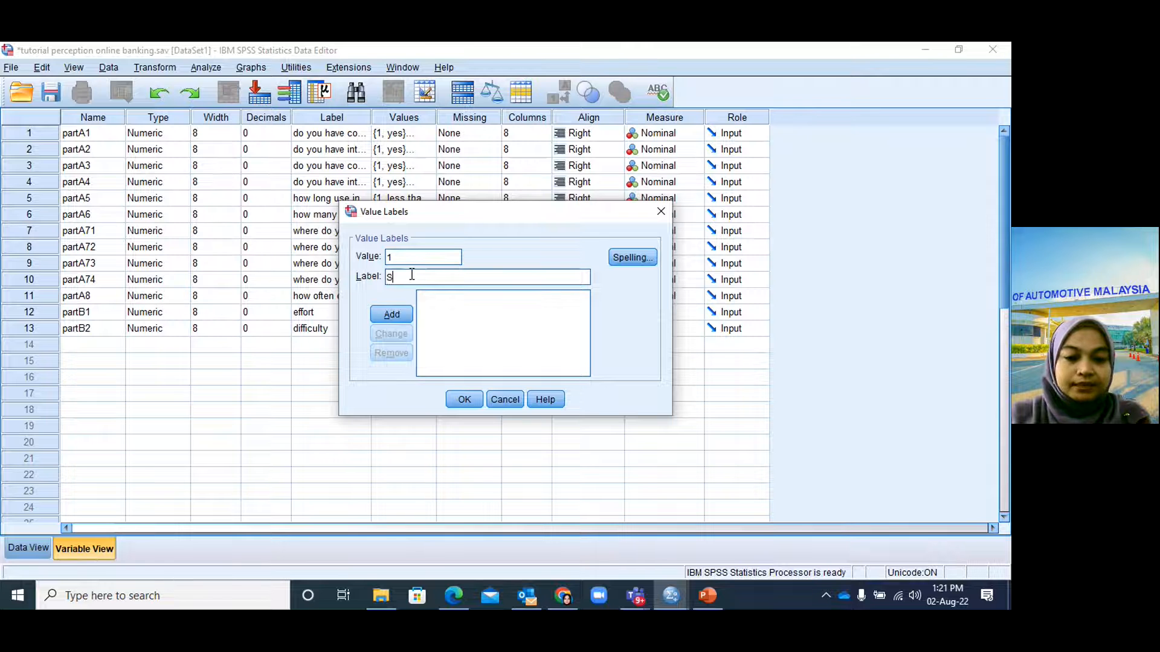
type("D")
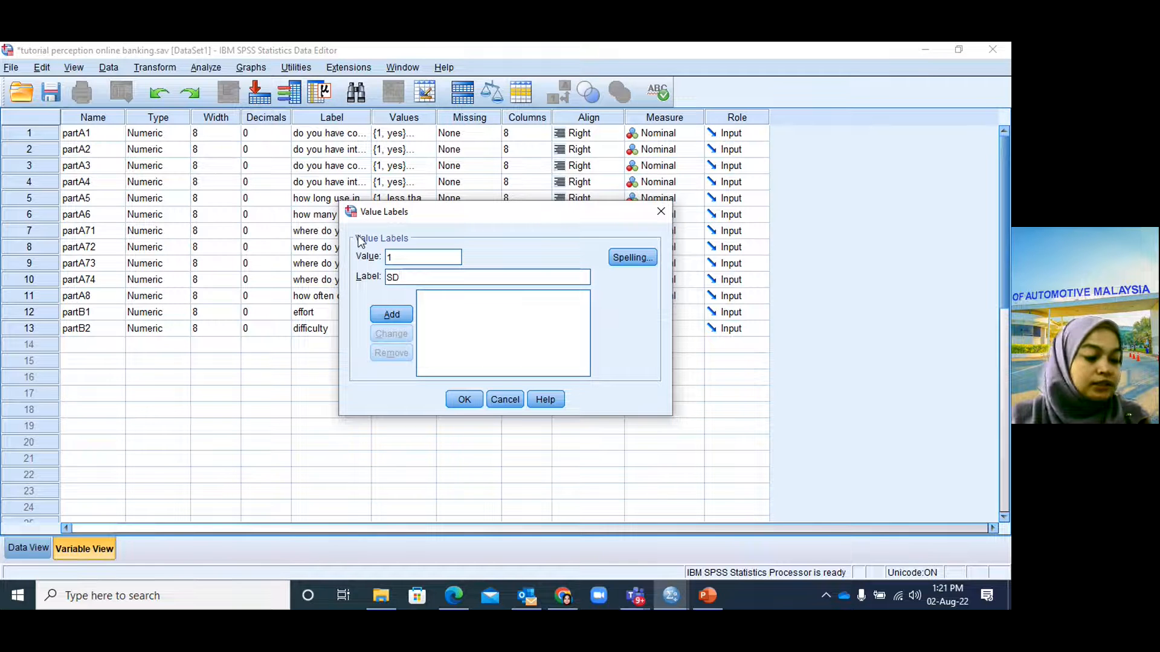
left_click(390, 315)
type("2")
left_click(410, 278)
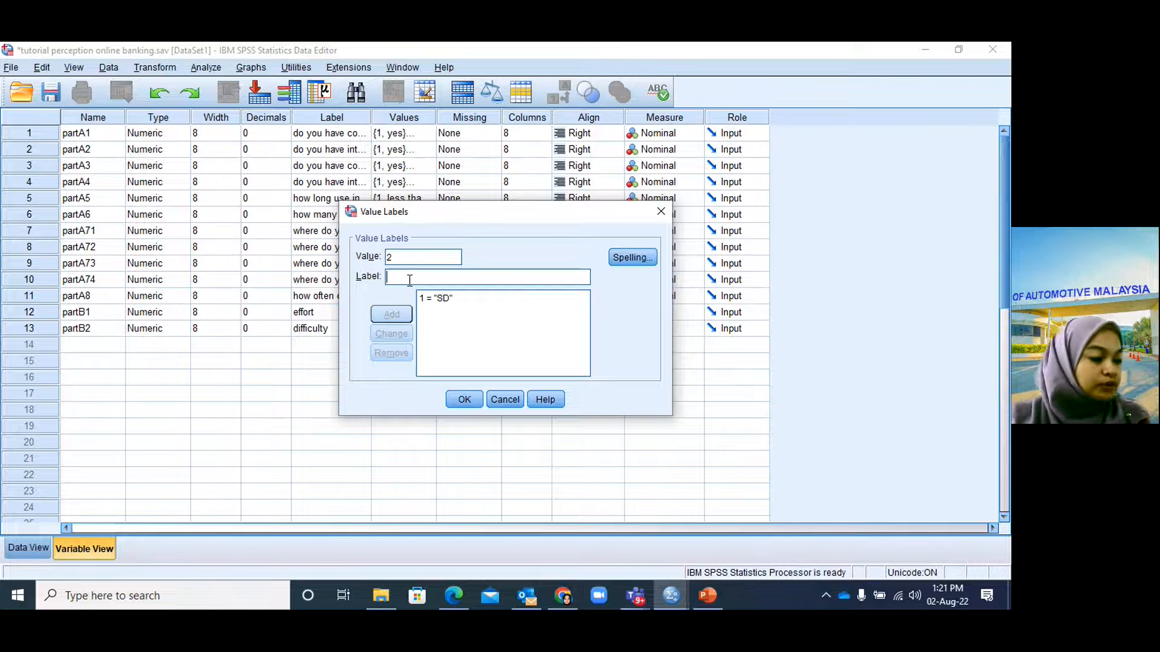
type("D")
left_click(391, 314)
Step: Add the value labels 3 = "SLD" and 4 = "NA" to partB2
left_click(416, 260)
type("3")
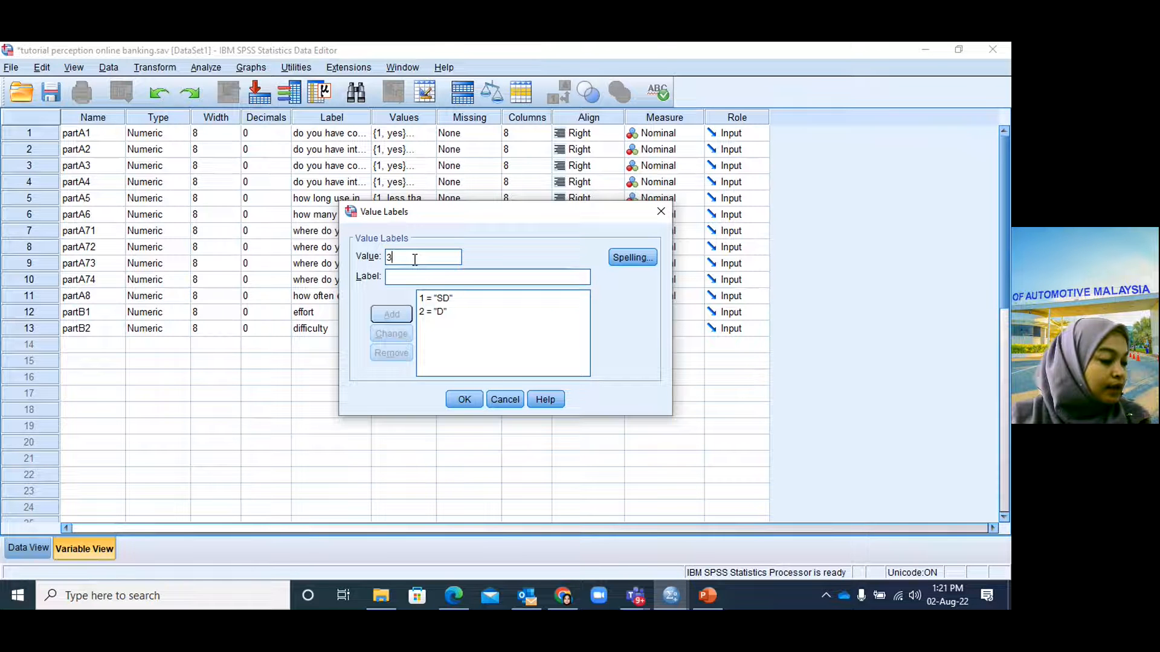
left_click(411, 276)
type("S")
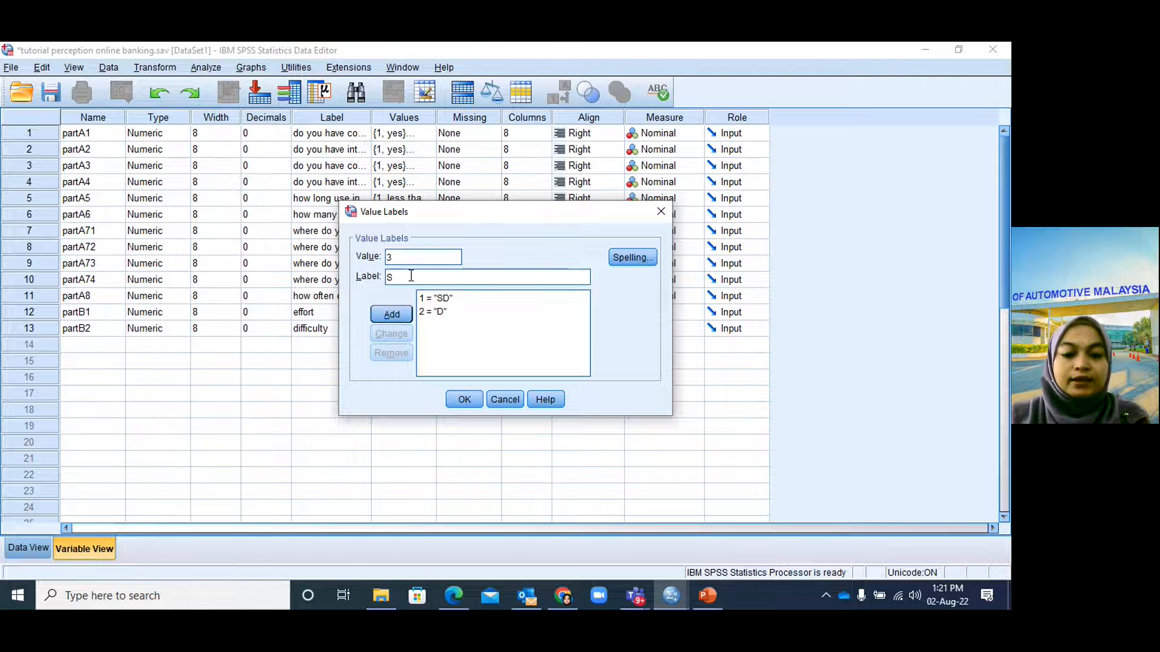
type("LD")
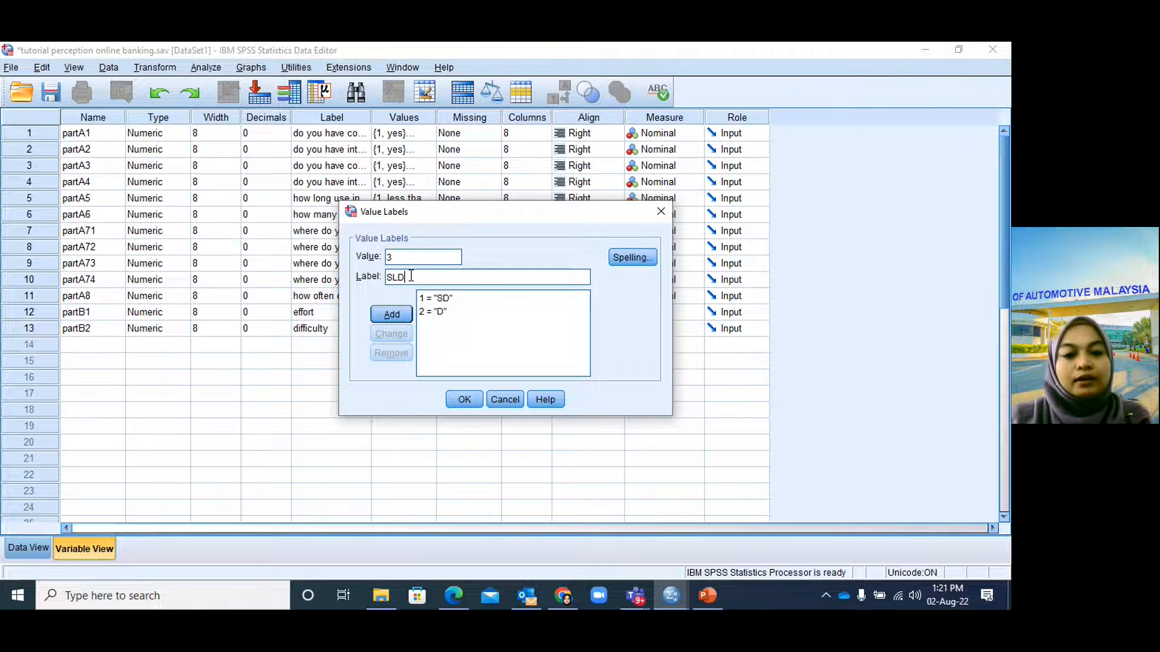
left_click(394, 312)
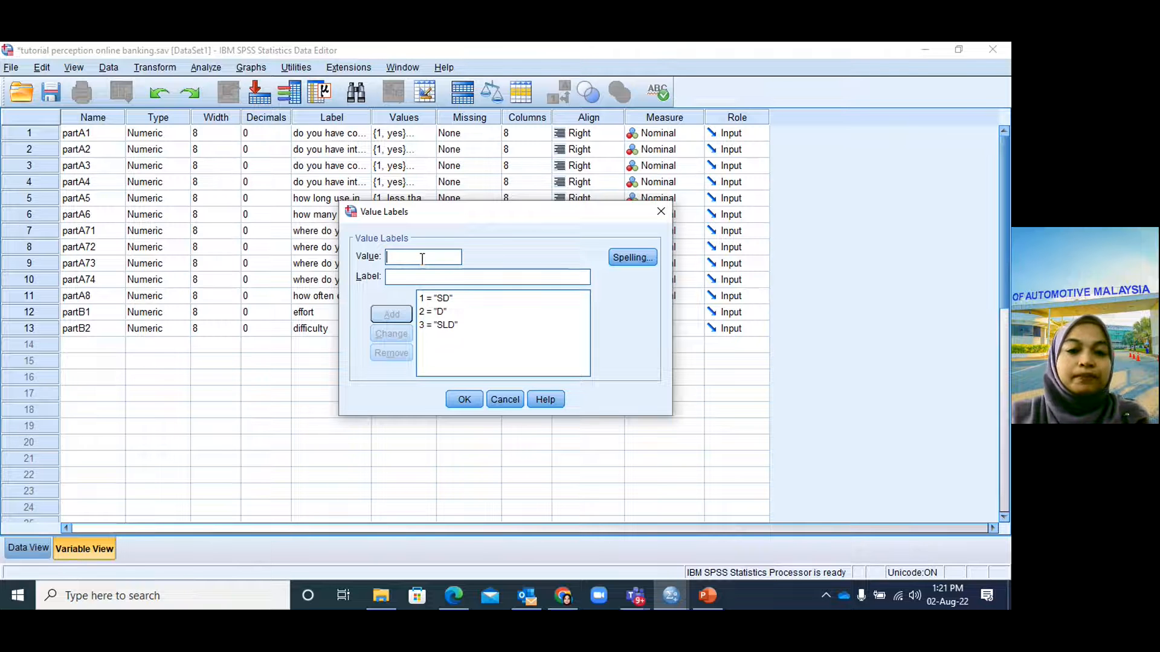
type("4")
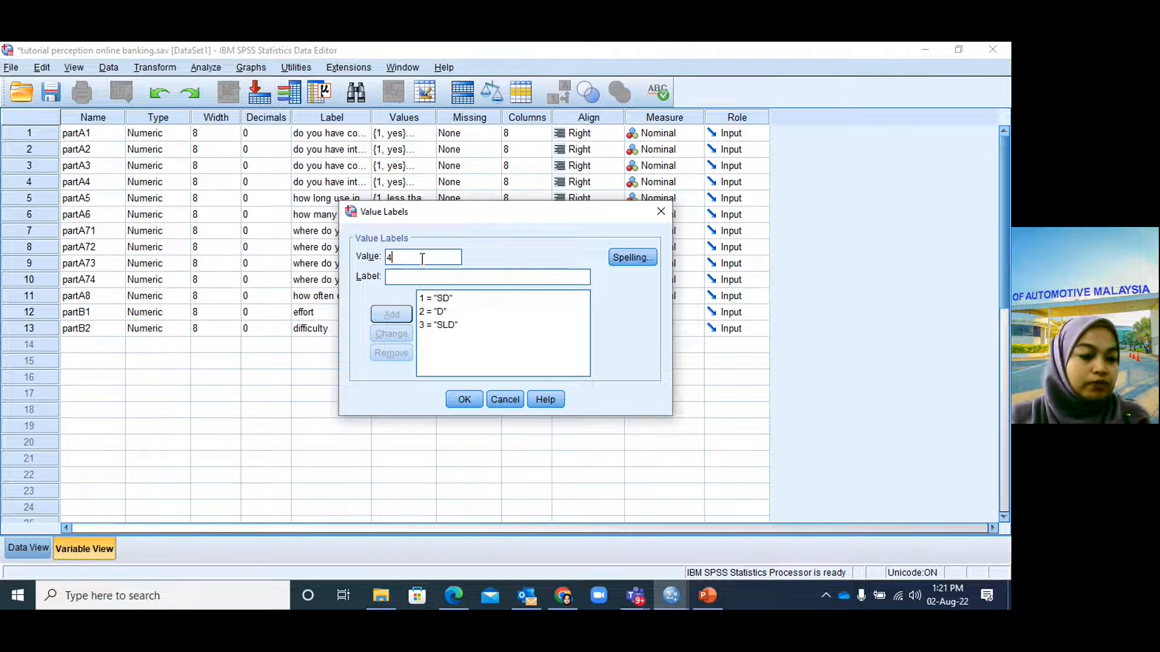
left_click(415, 276)
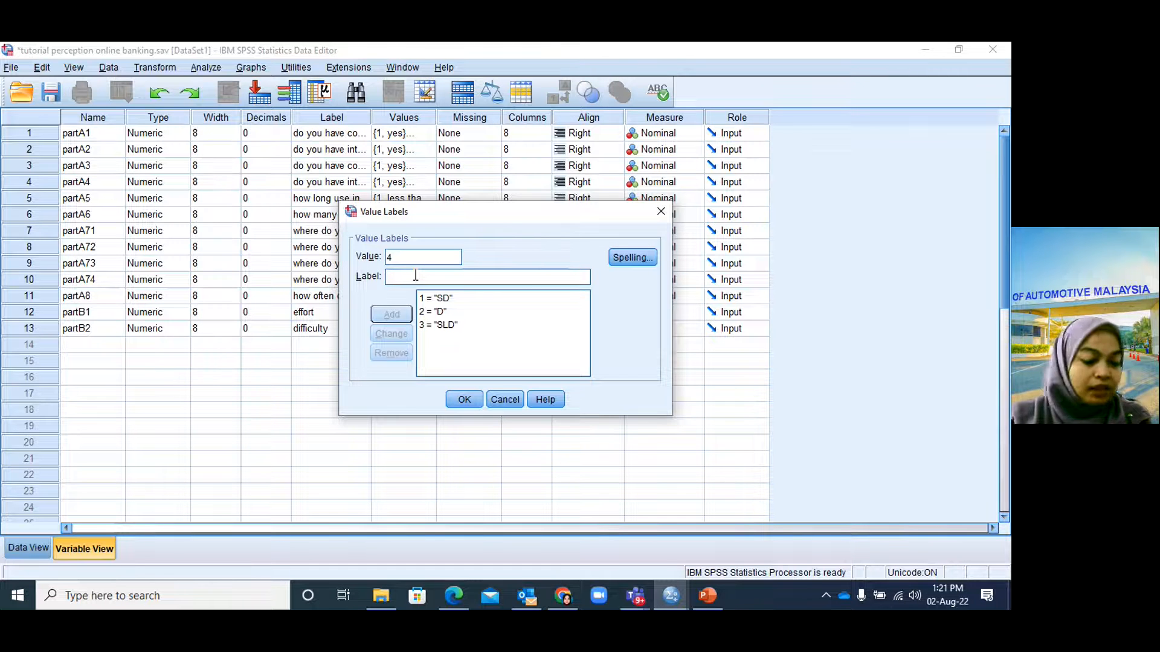
type("NA")
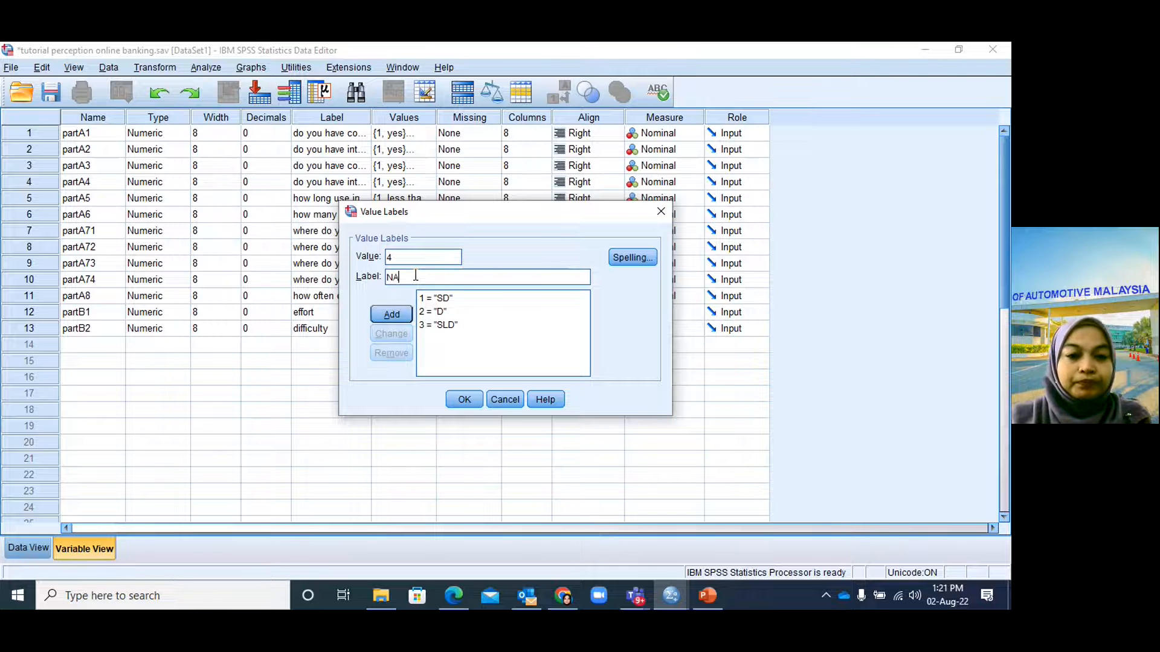
left_click(391, 314)
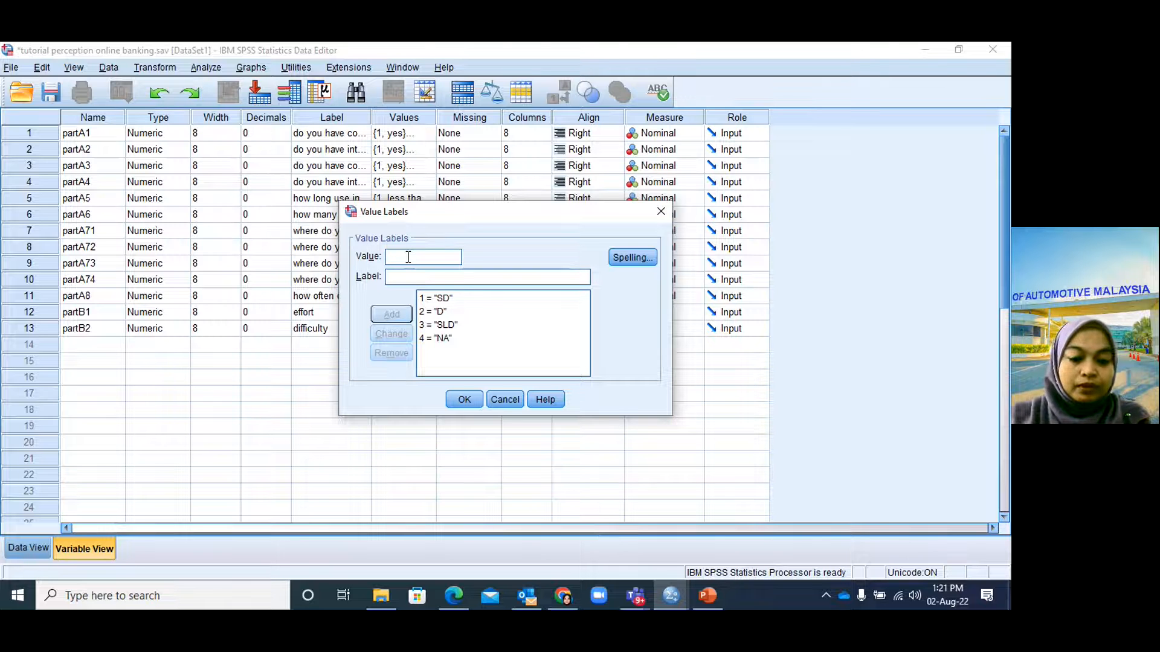
Step: Add the value labels 5 = "SLA" and 6 = "A" to partB2
type("5")
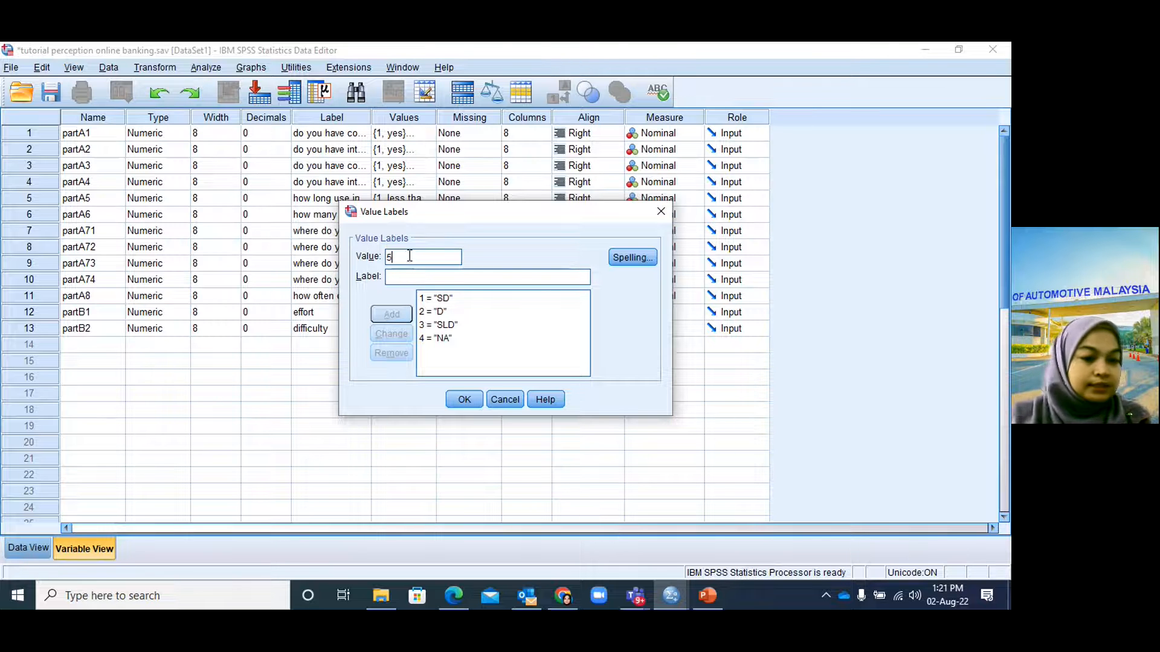
type("SLA")
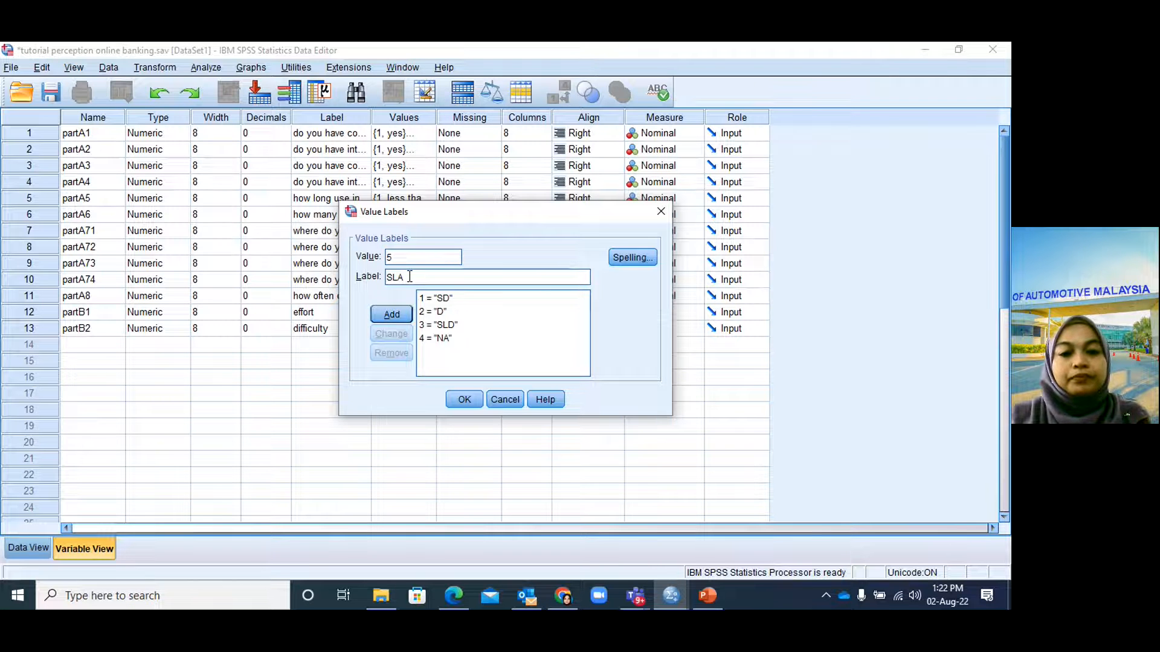
left_click(396, 314)
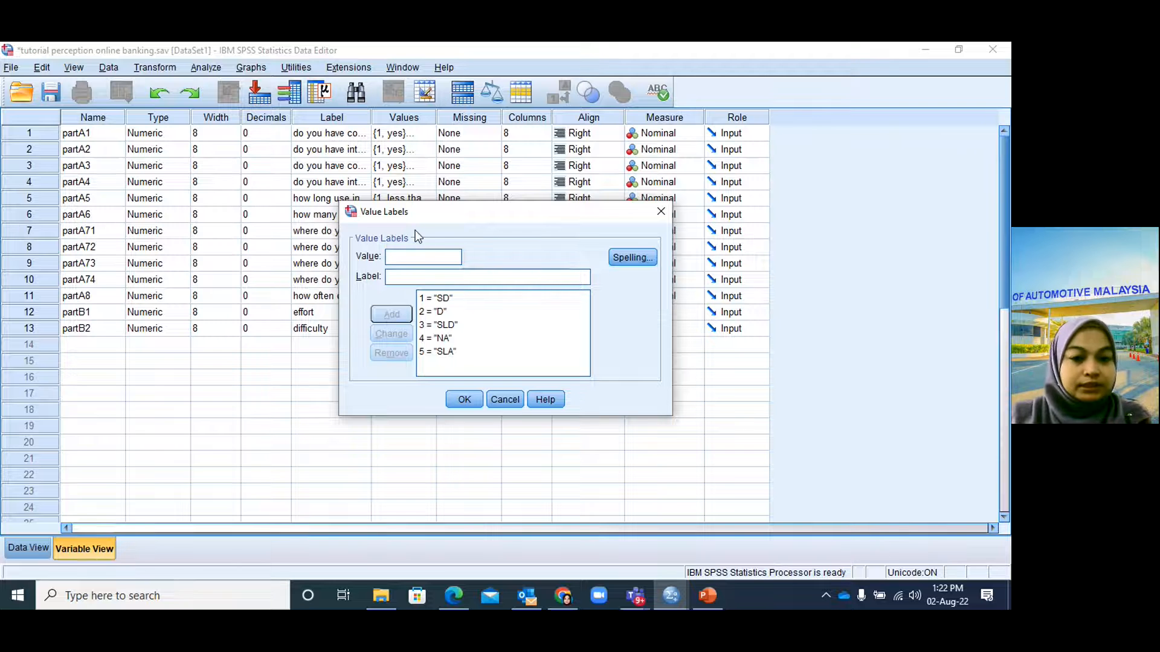
type("6")
key("Tab")
type("A")
left_click(390, 318)
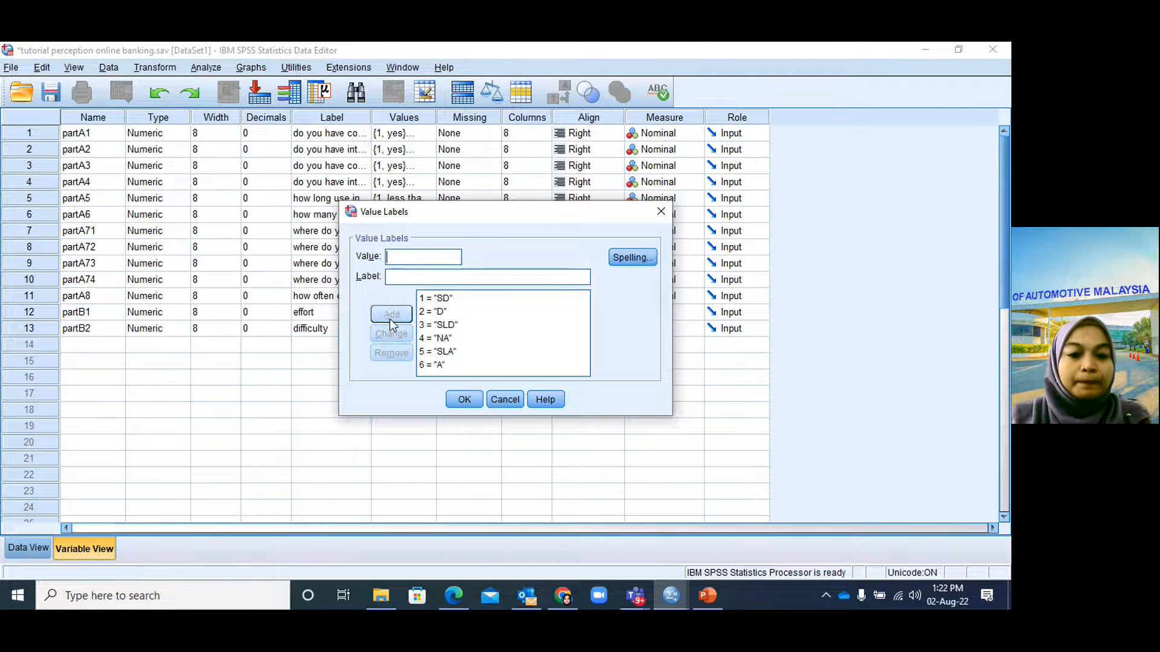
Step: Add the value label 7 = "SA" to partB2 and apply the complete set of value labels
left_click(413, 252)
type("7")
key("Tab")
type("S")
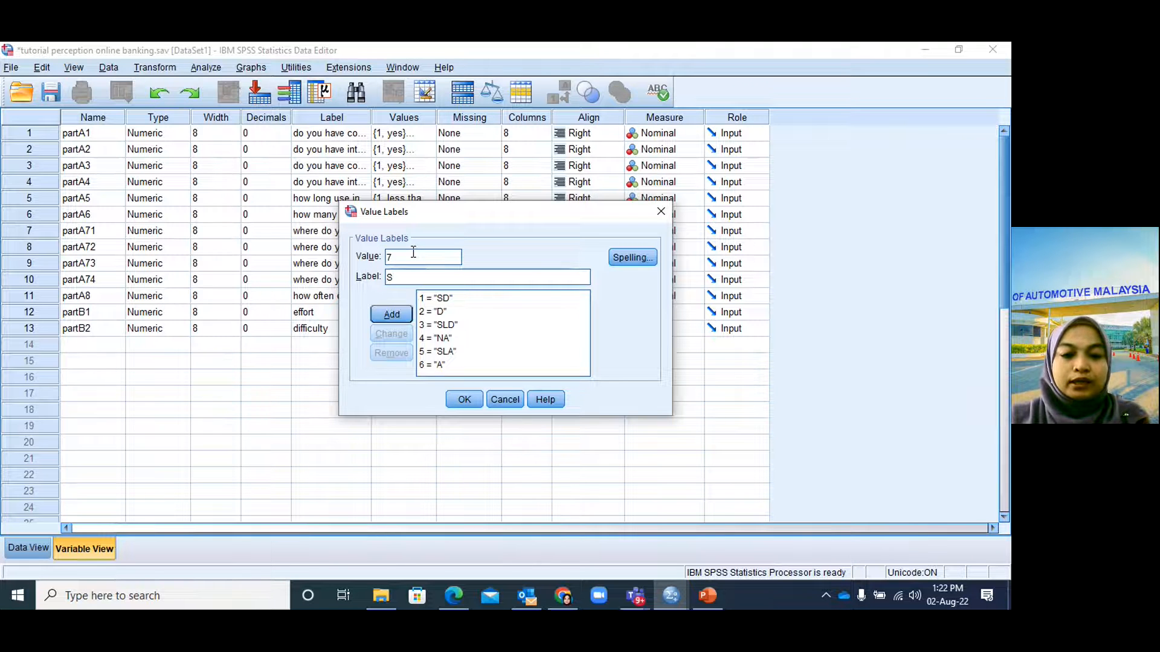
type("A")
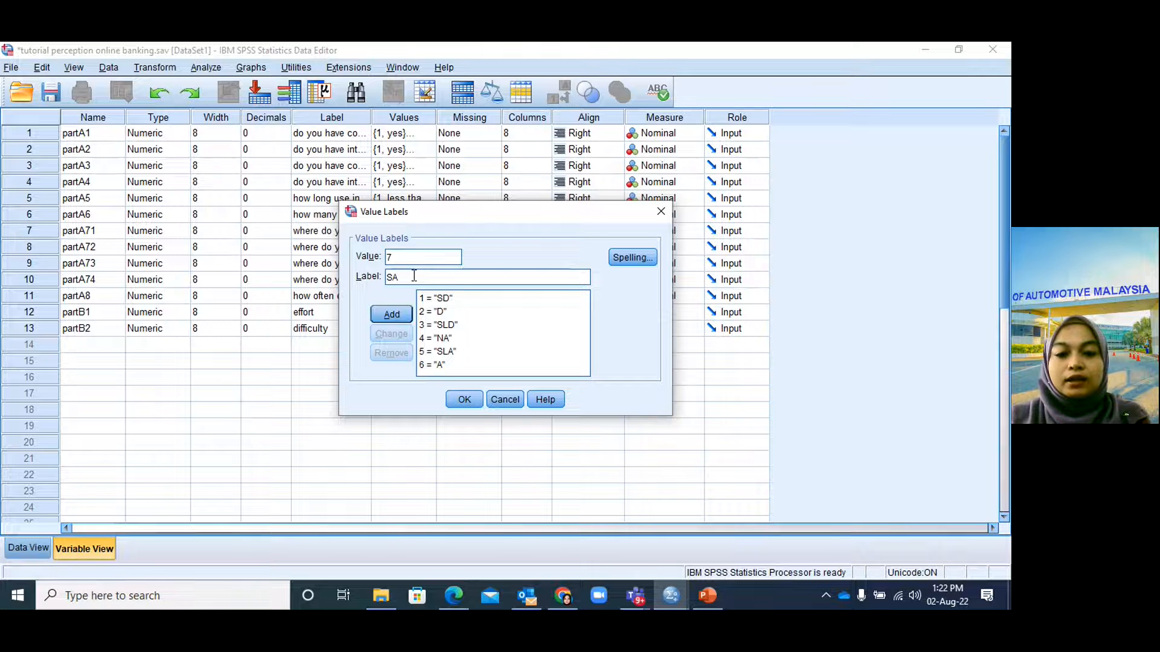
left_click(398, 316)
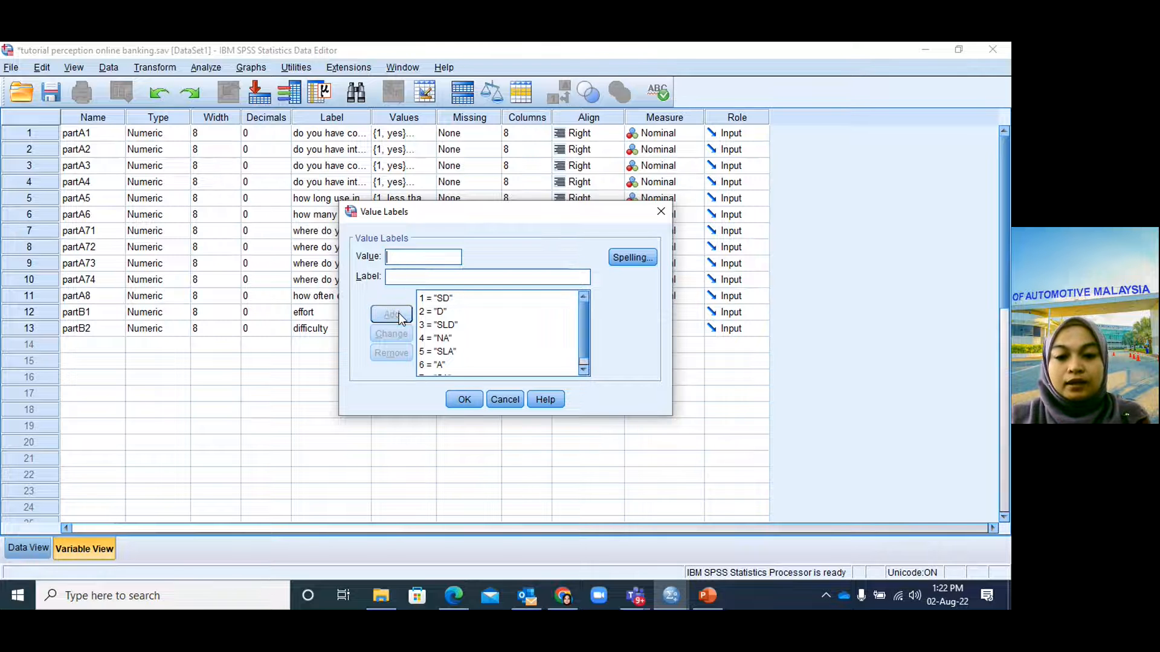
left_click(463, 401)
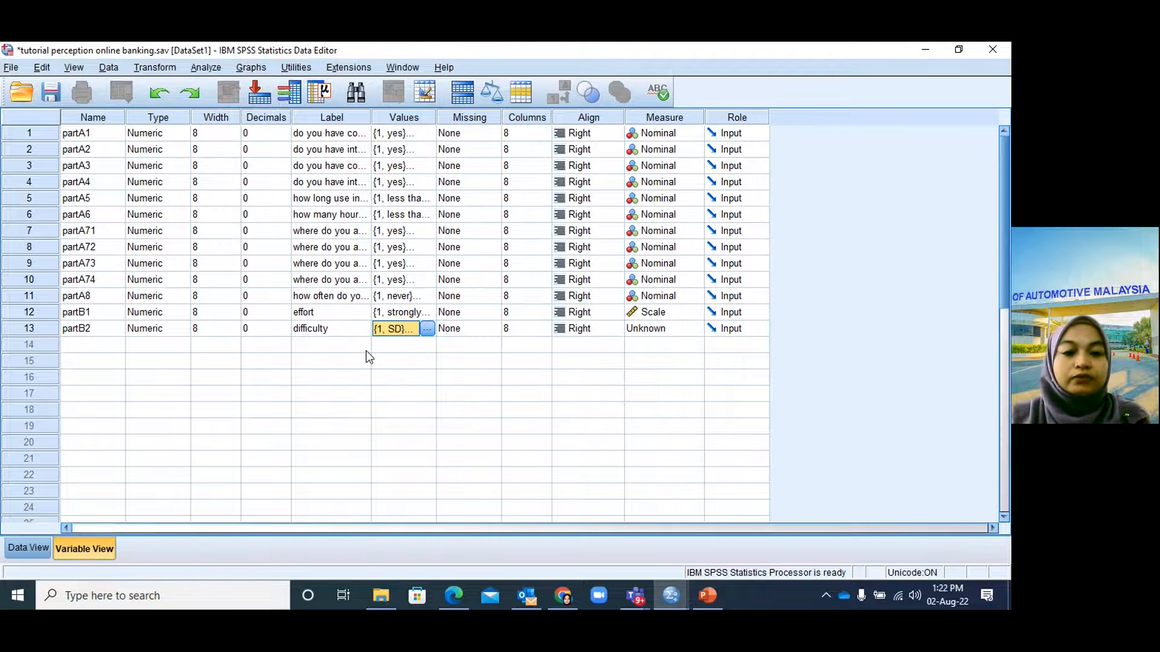
Step: Create a numeric variable named partB3 in row 14
left_click(101, 344)
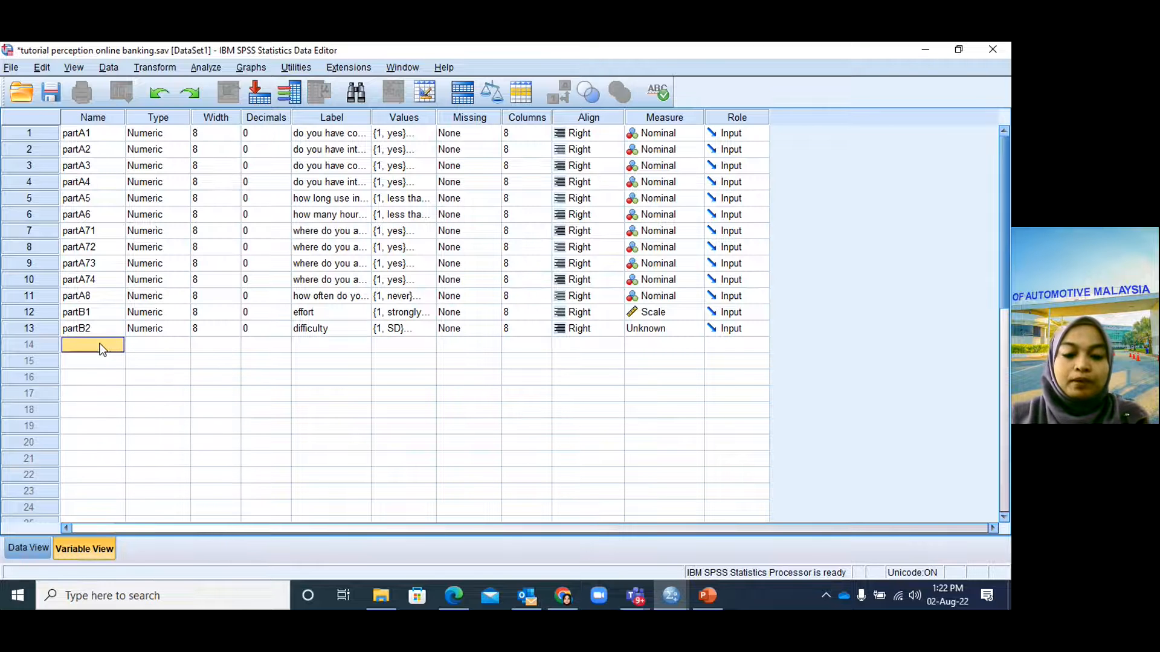
type("partB")
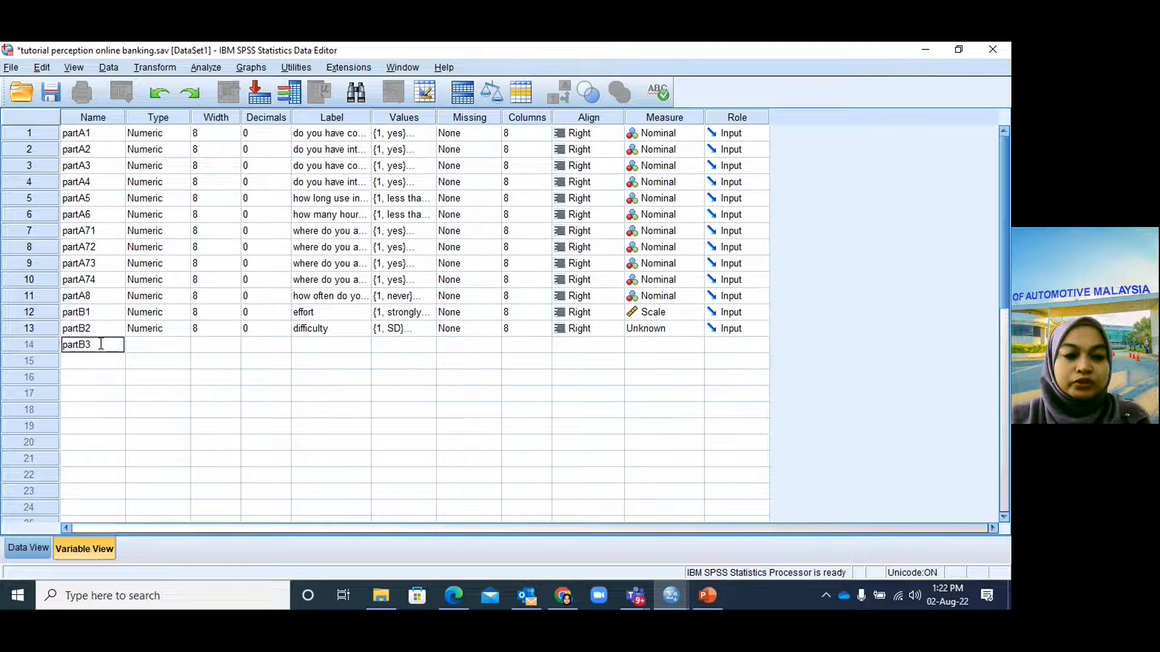
type("3")
left_click(220, 346)
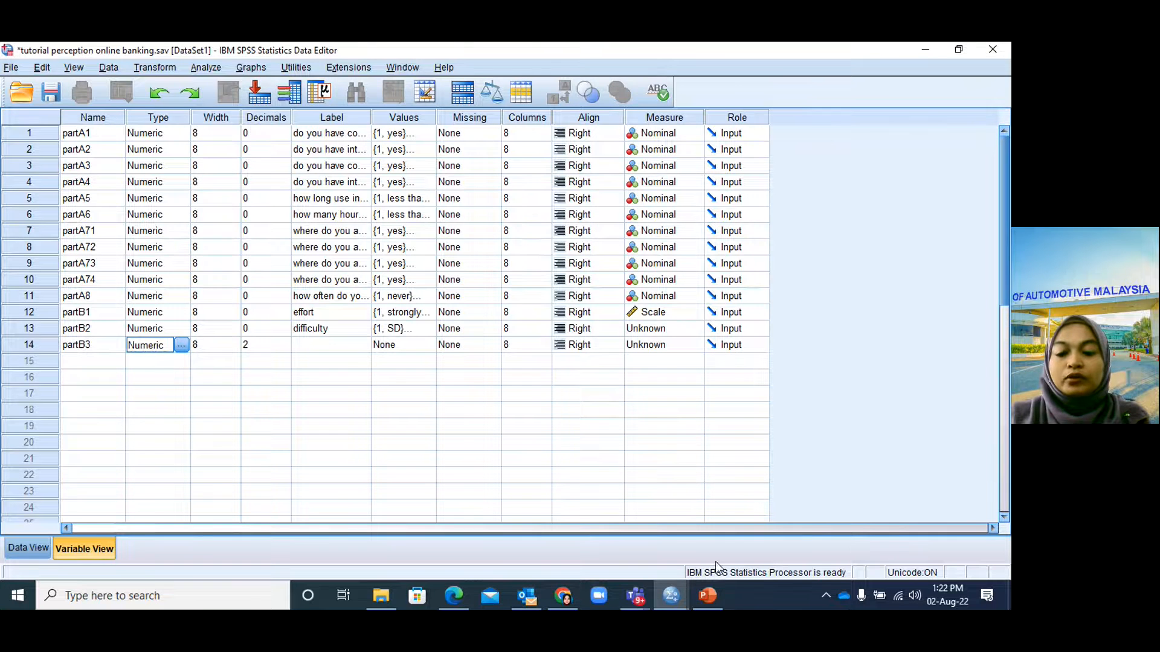
Step: Consult the third Part B statement in the PowerPoint questionnaire and give partB3 in SPSS 0 decimals and the label "confusing"
left_click(707, 595)
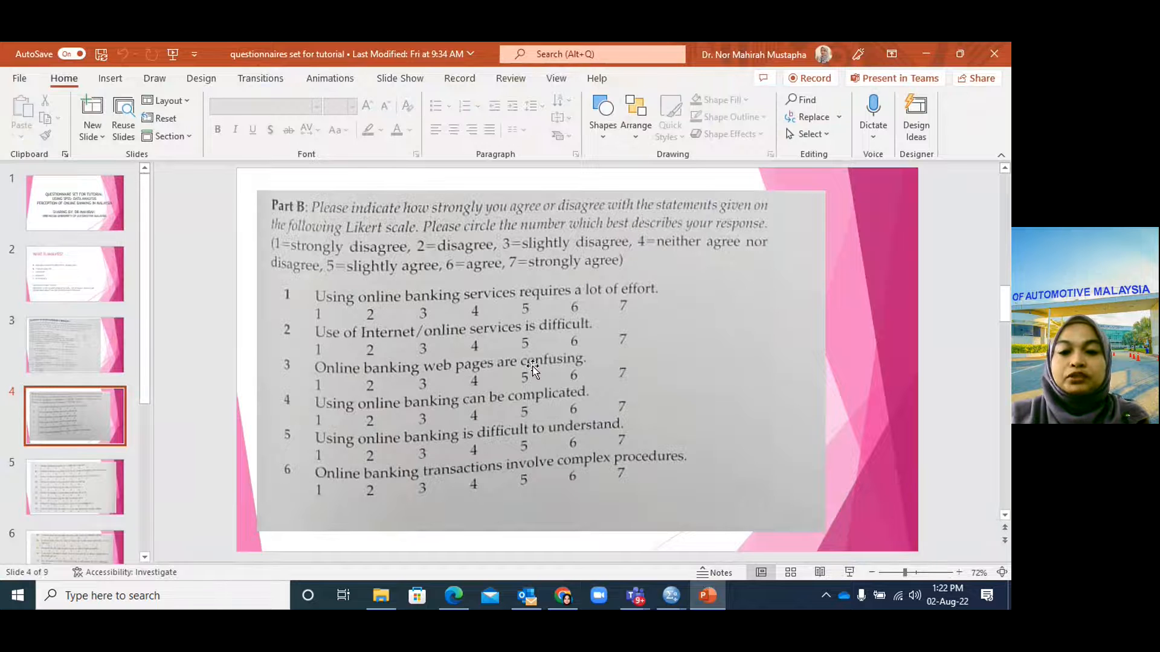
left_click(706, 597)
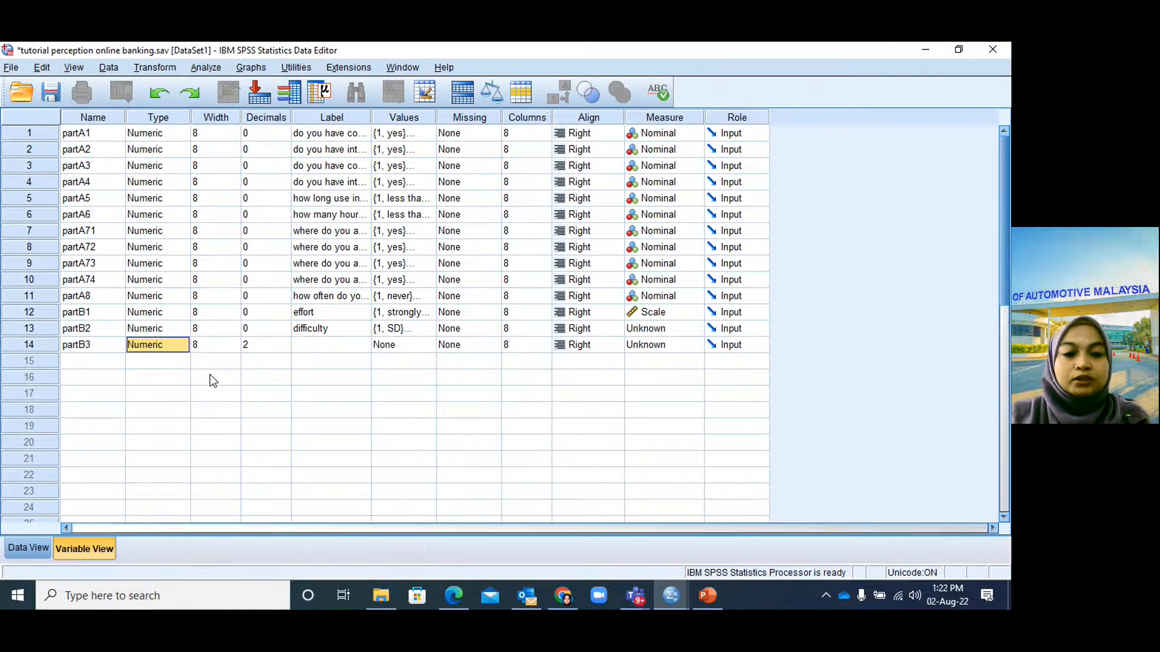
left_click(266, 345)
left_click(285, 349)
left_click(288, 350)
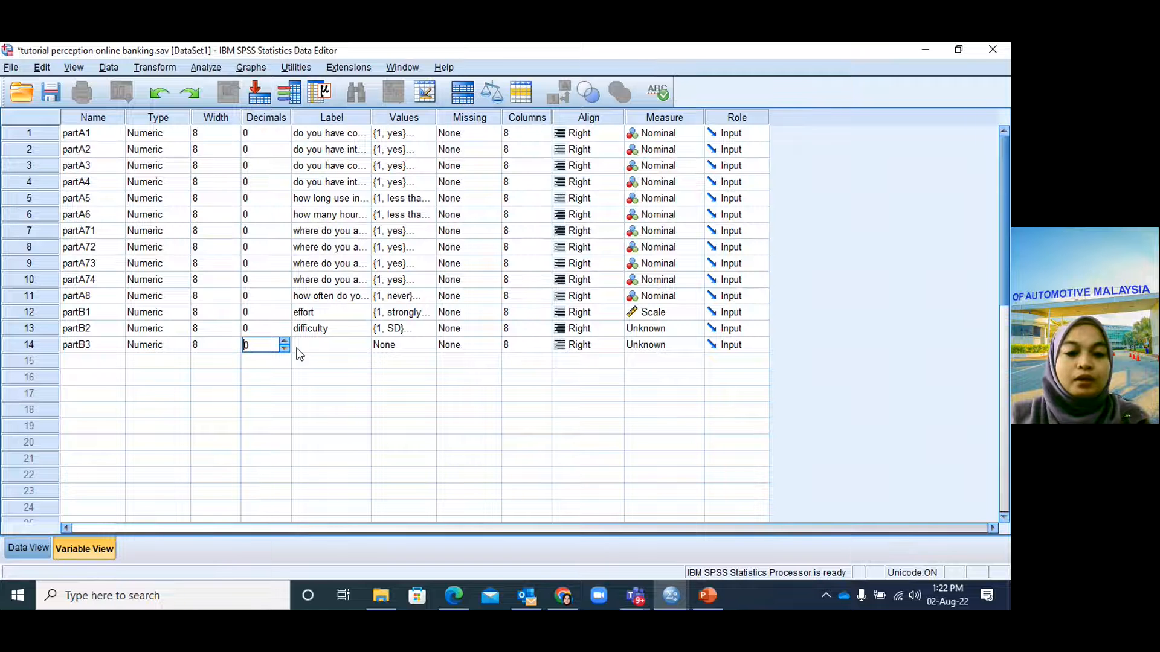
left_click(303, 346)
type("confusing")
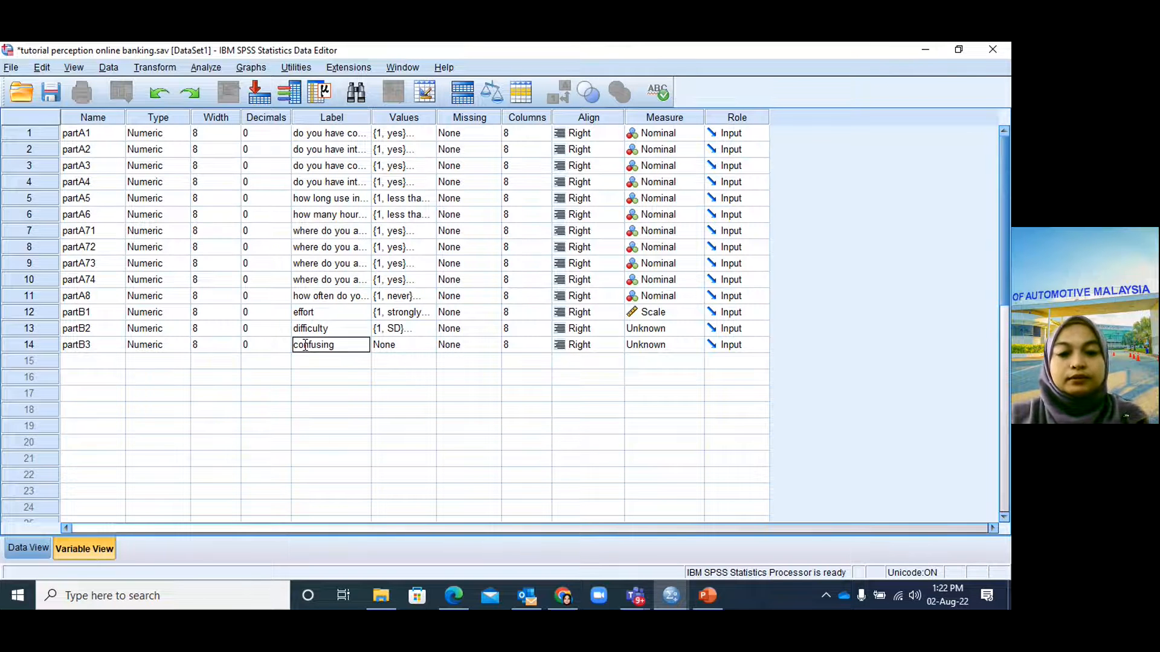
Step: Start the value labels for partB3 by adding 1 = "SD"
left_click(390, 345)
left_click(429, 346)
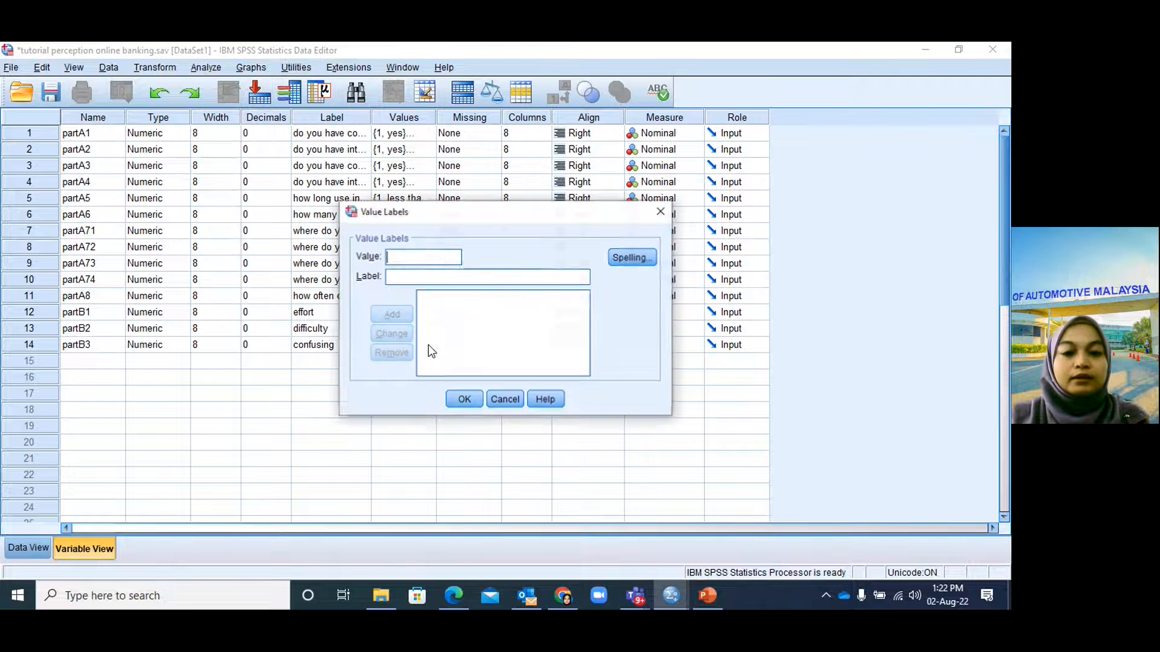
type("1")
left_click(418, 278)
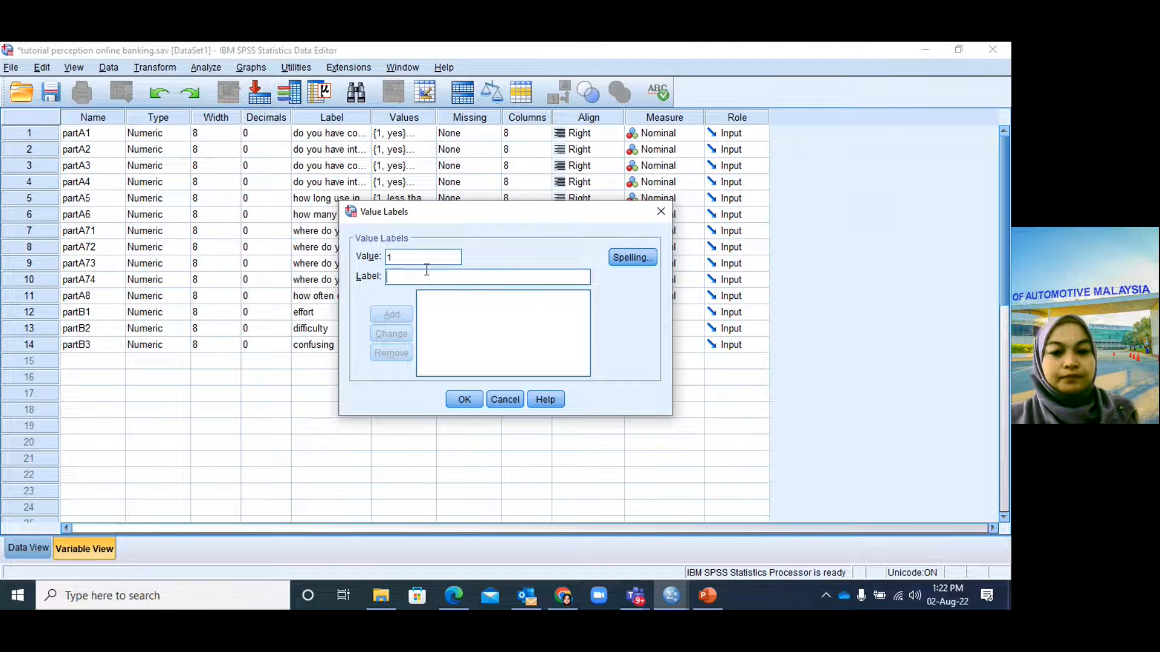
type("sd")
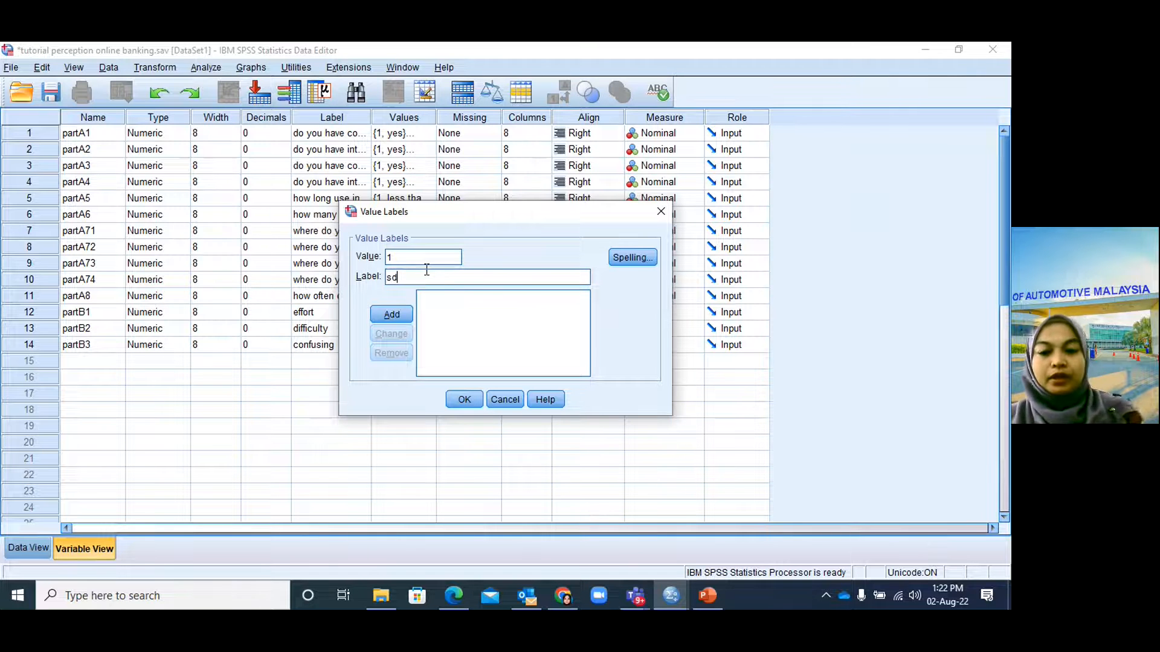
key("BackSpace")
key("BackSpace")
type("SD")
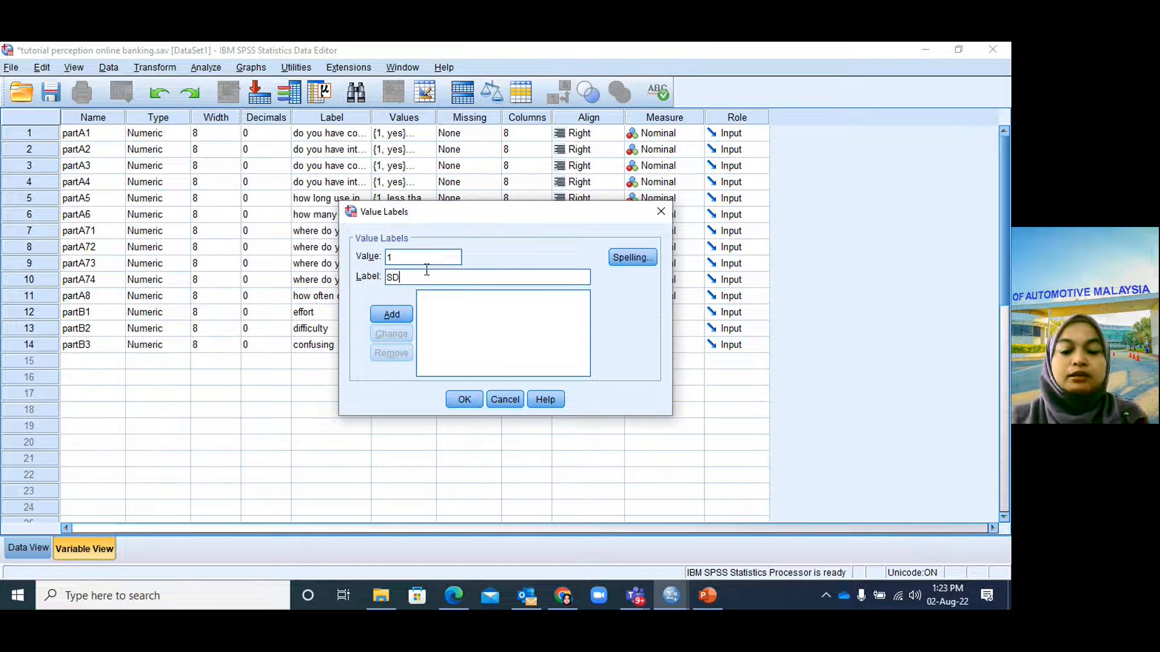
left_click(404, 313)
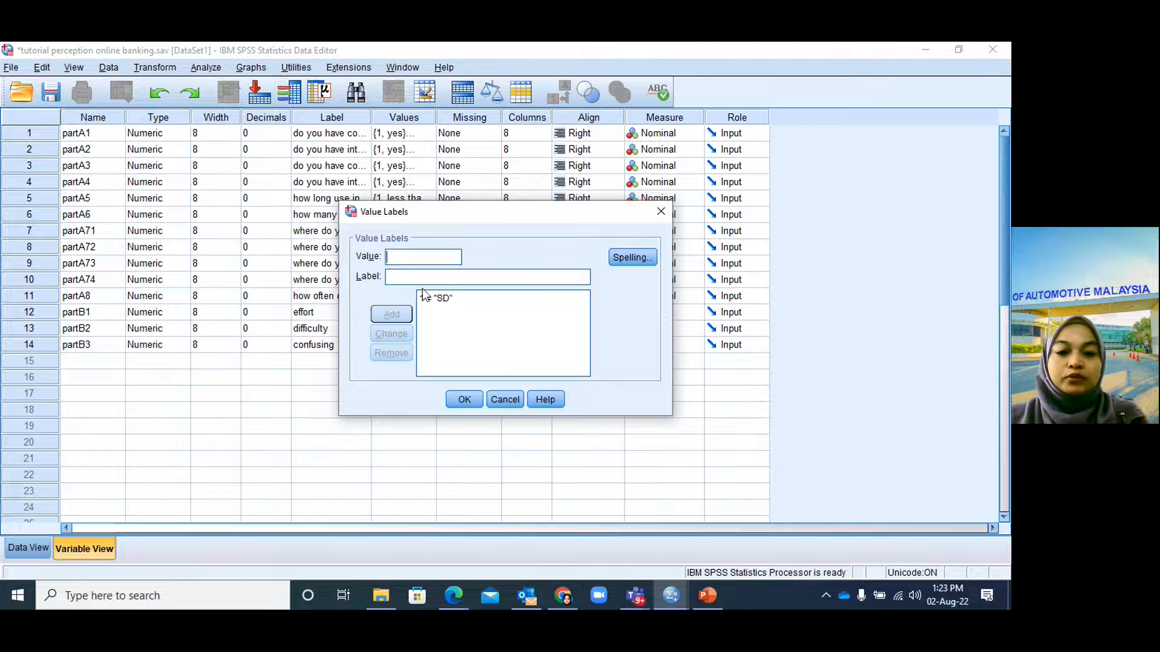
Step: Add the value labels 2 = "D" and 3 = "SLD" to partB3
type("2")
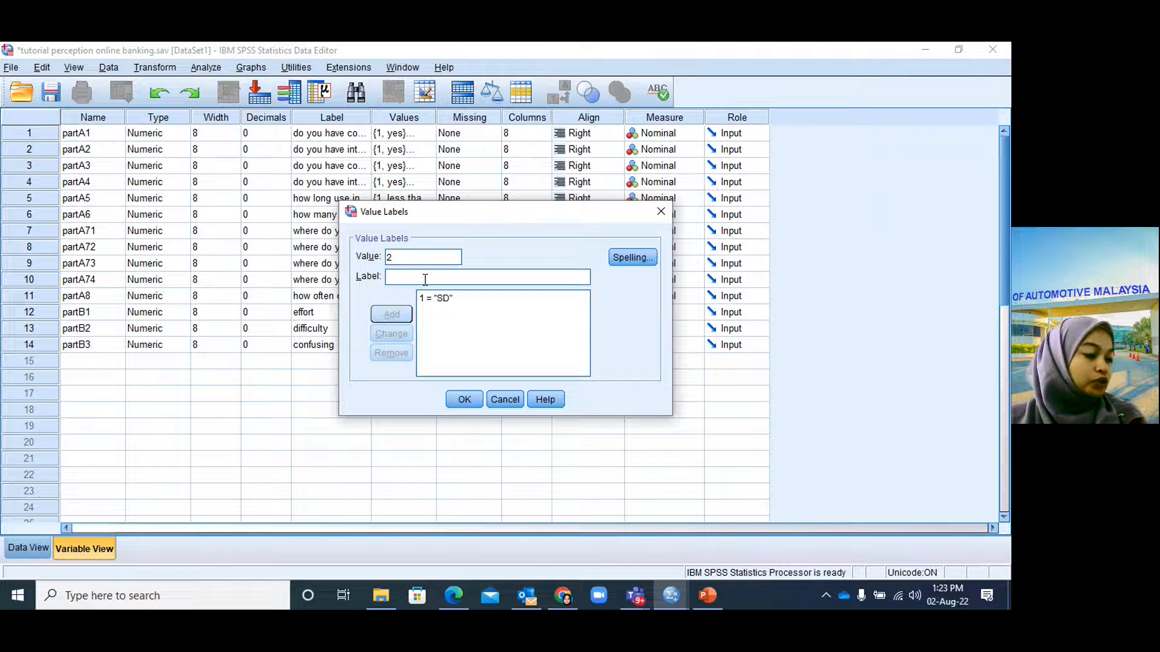
type(" = \"D")
left_click(391, 315)
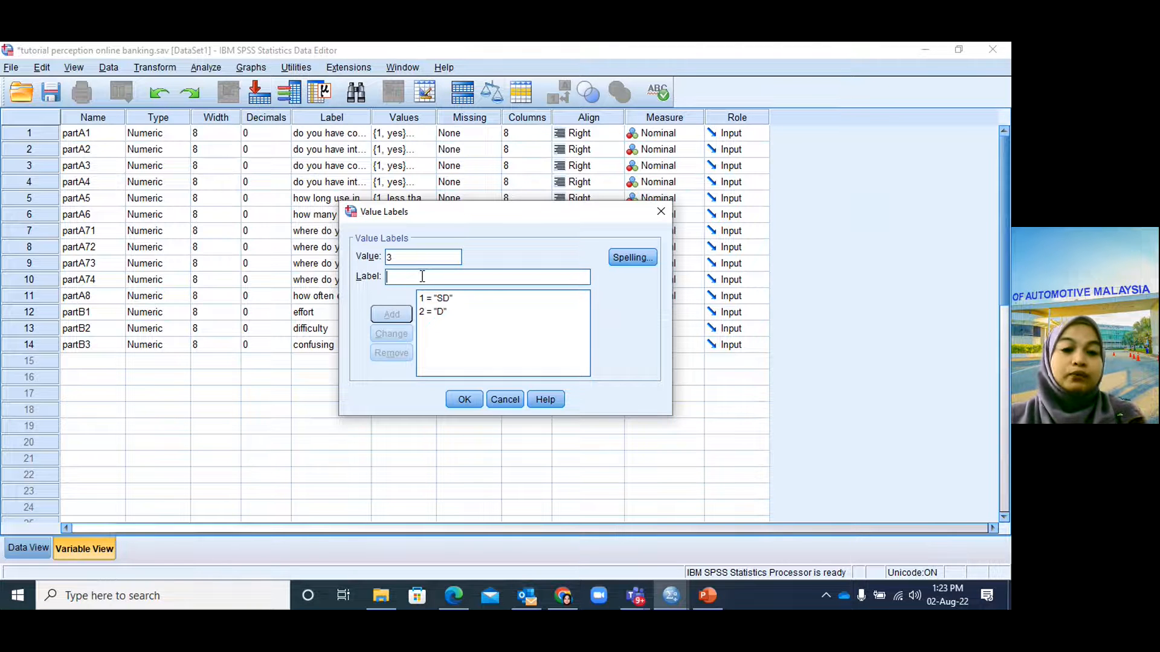
type("SLD")
left_click(399, 313)
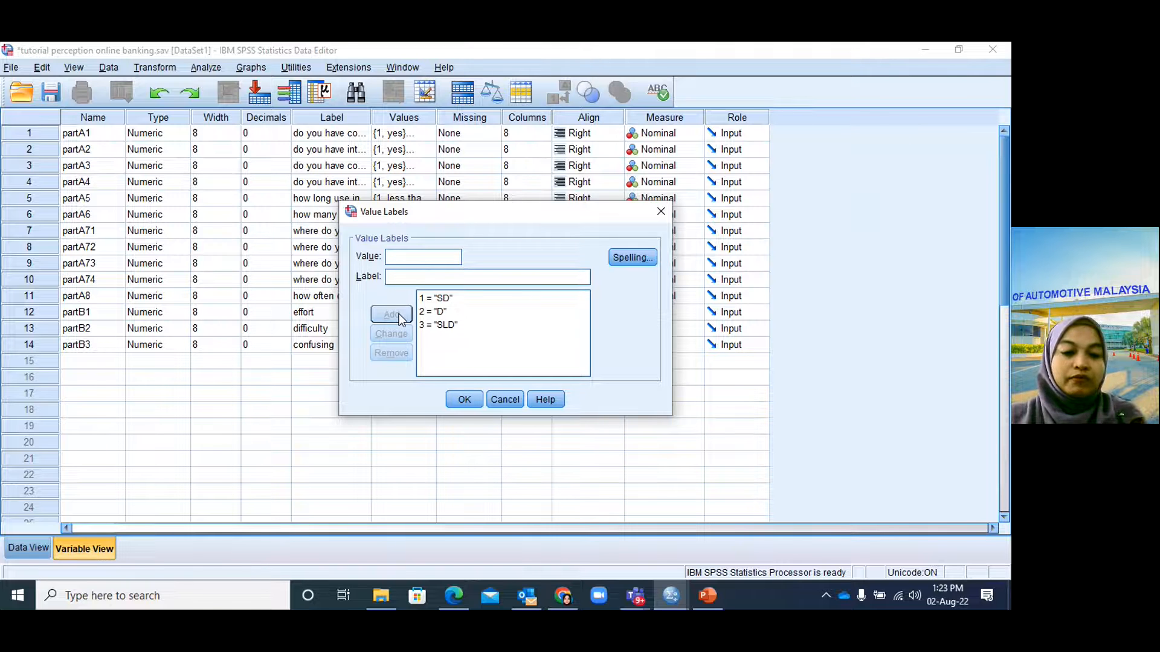
Step: Add the value labels 4 = "NA" and 5 = "SLA" to partB3
type("4")
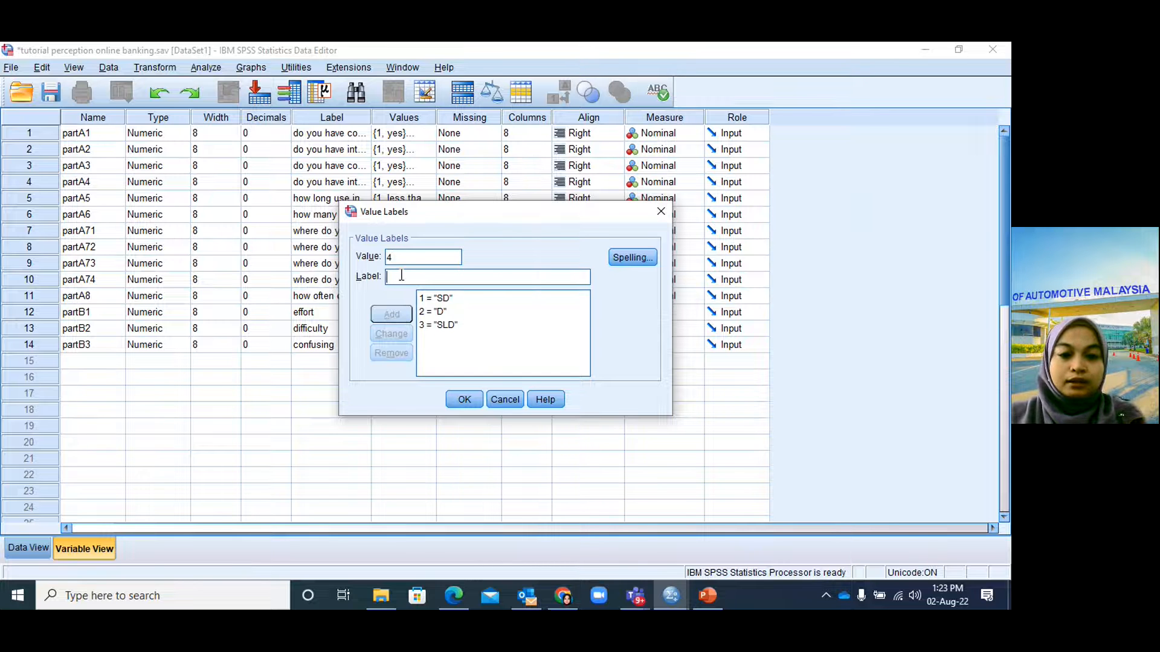
type("NA")
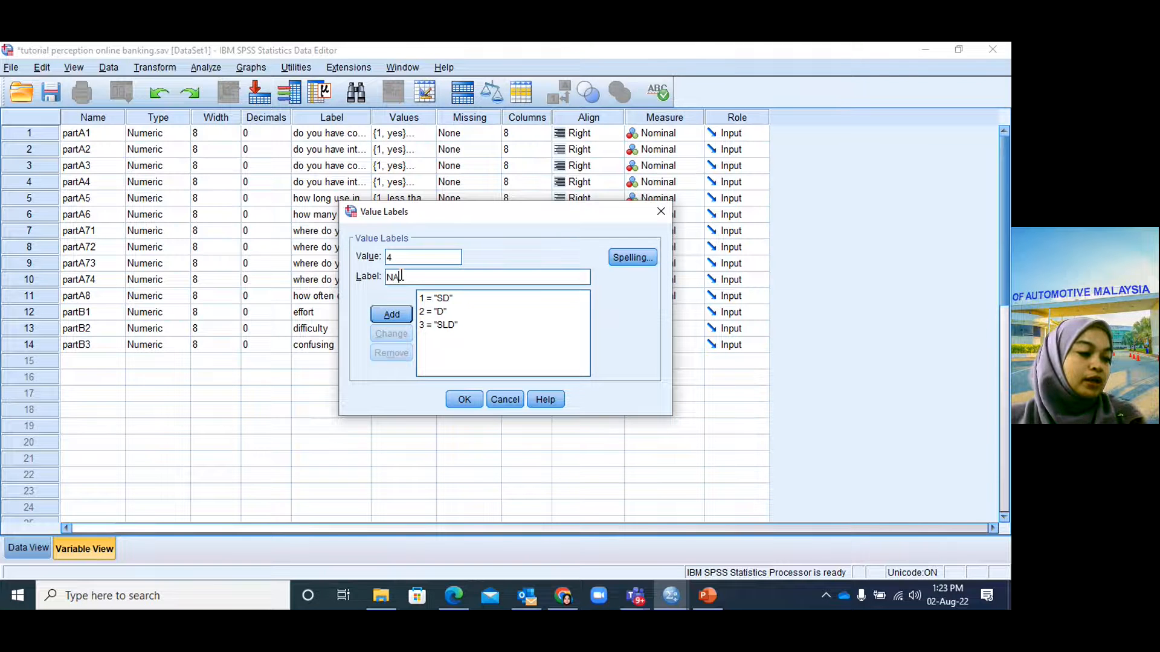
left_click(390, 314)
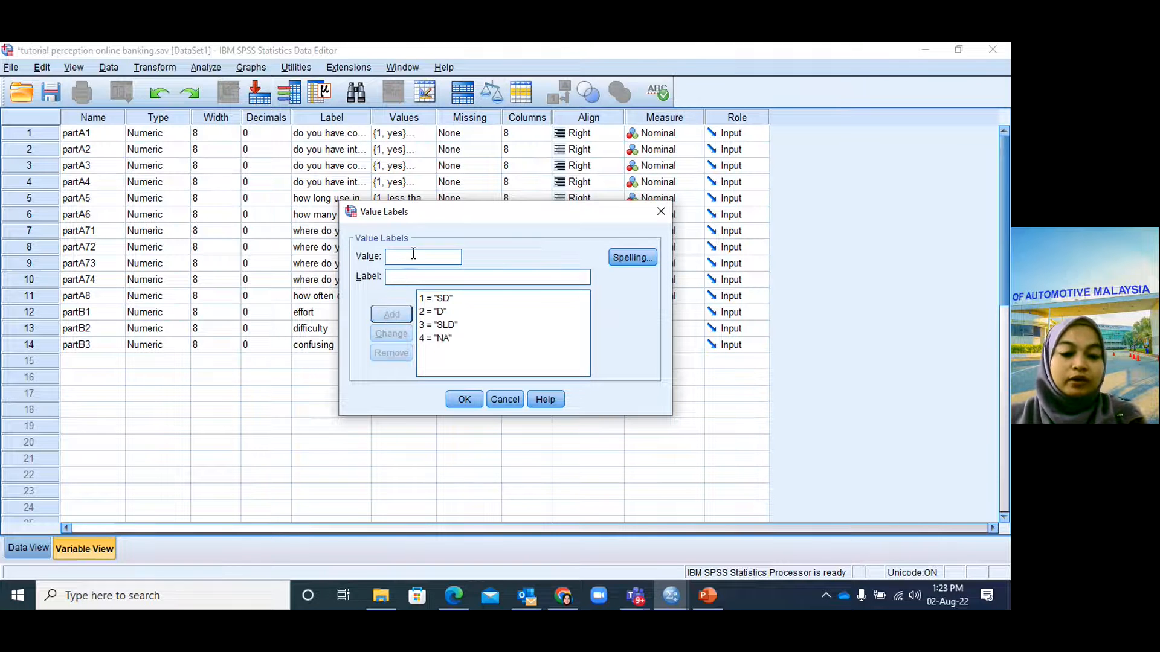
type("5")
left_click(412, 275)
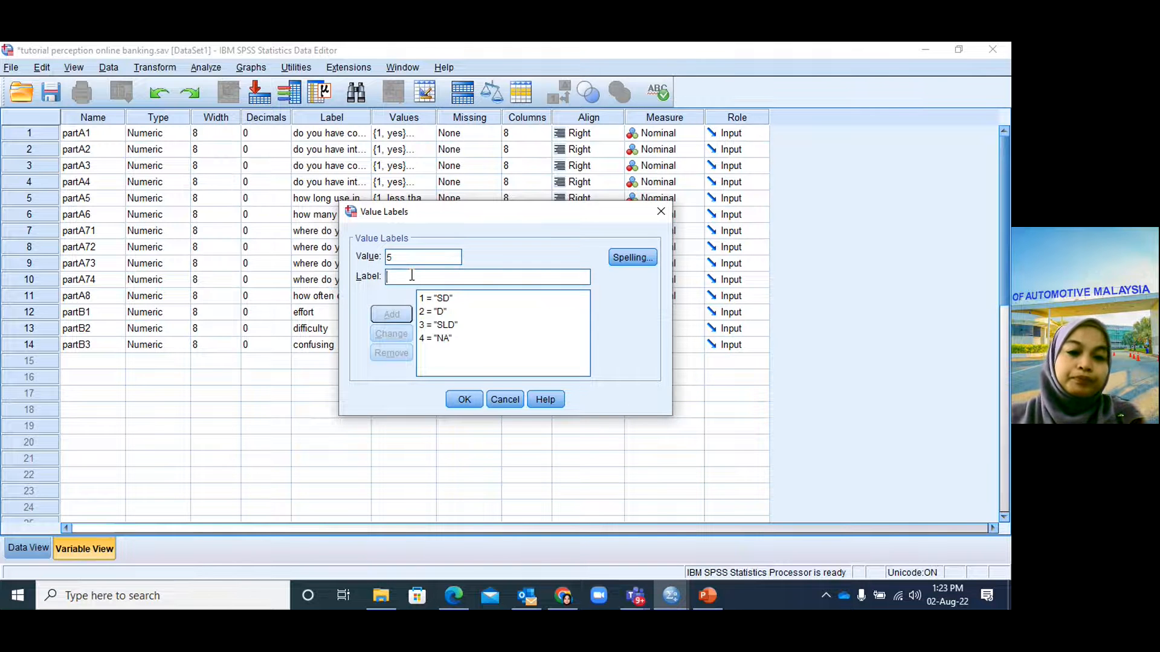
type("SLA")
left_click(400, 316)
Step: Add the value labels 6 = "A" and 7 = "SA" to partB3 and apply the complete set
type("6")
key("Tab")
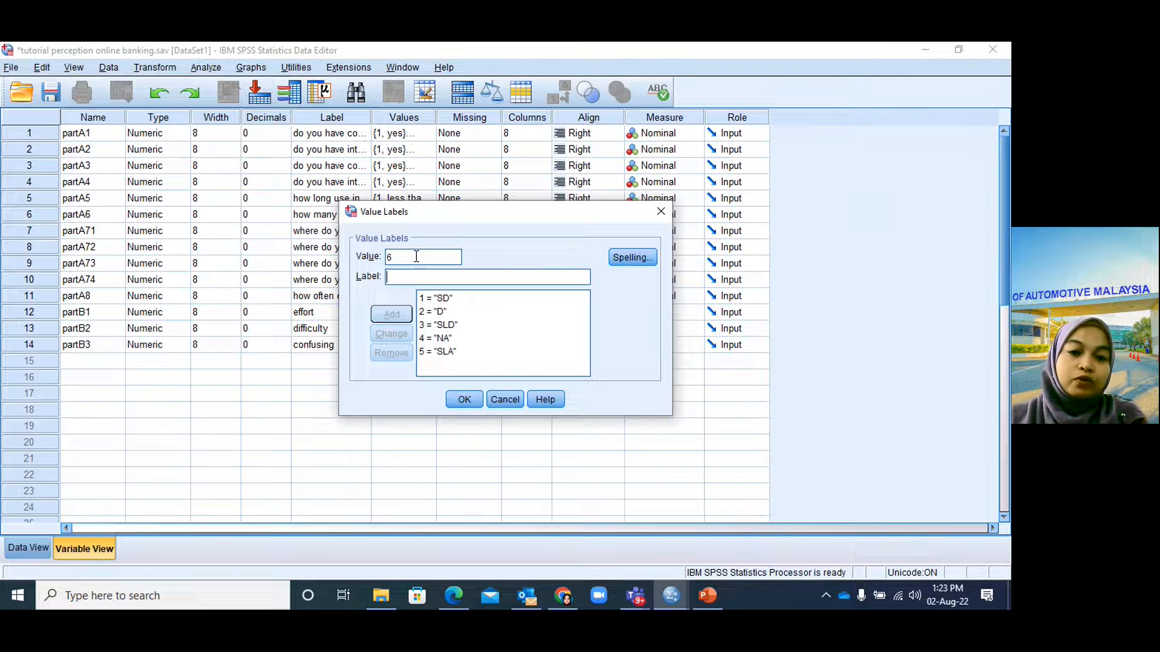
type("A")
left_click(393, 314)
type("7")
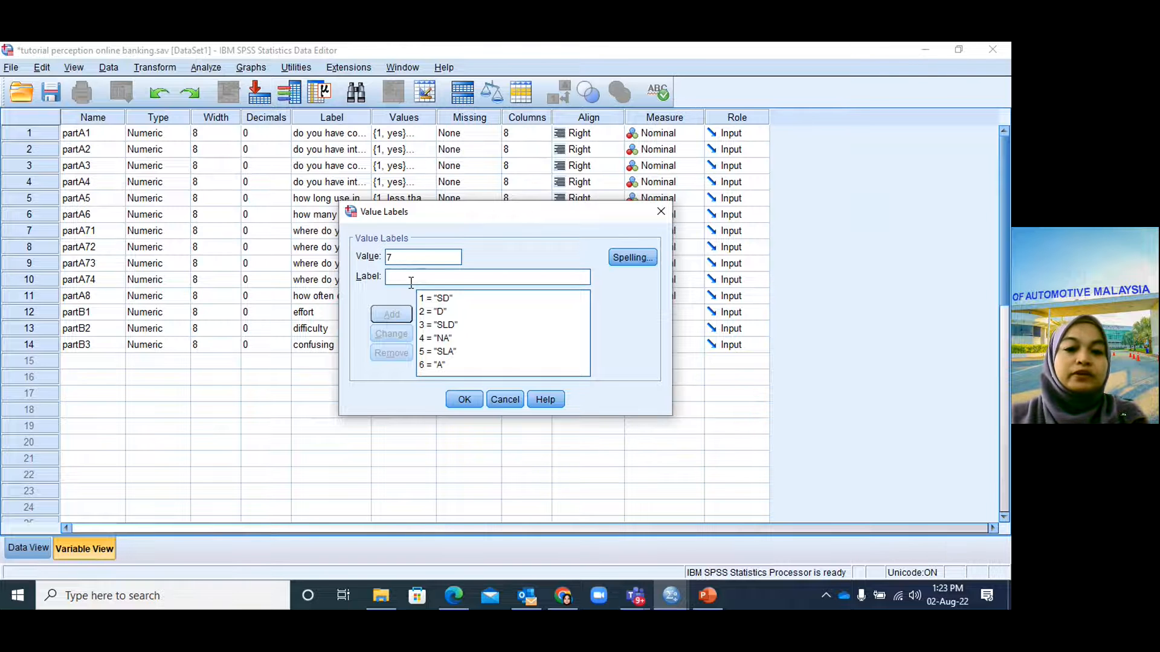
left_click(410, 278)
type("SA")
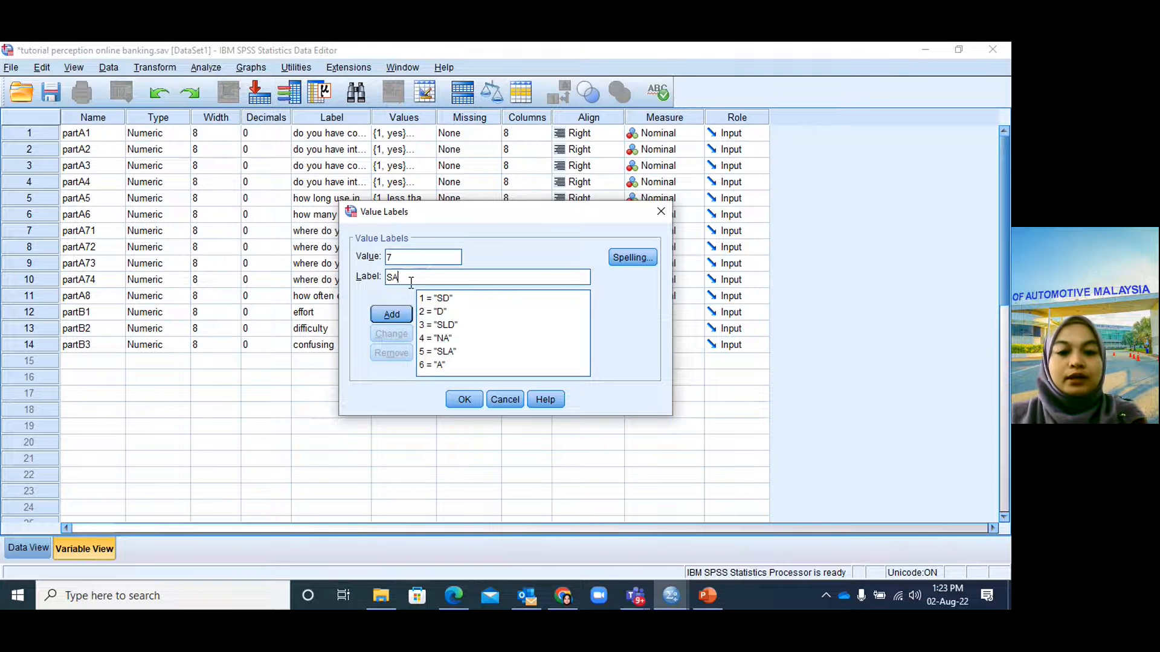
left_click(389, 315)
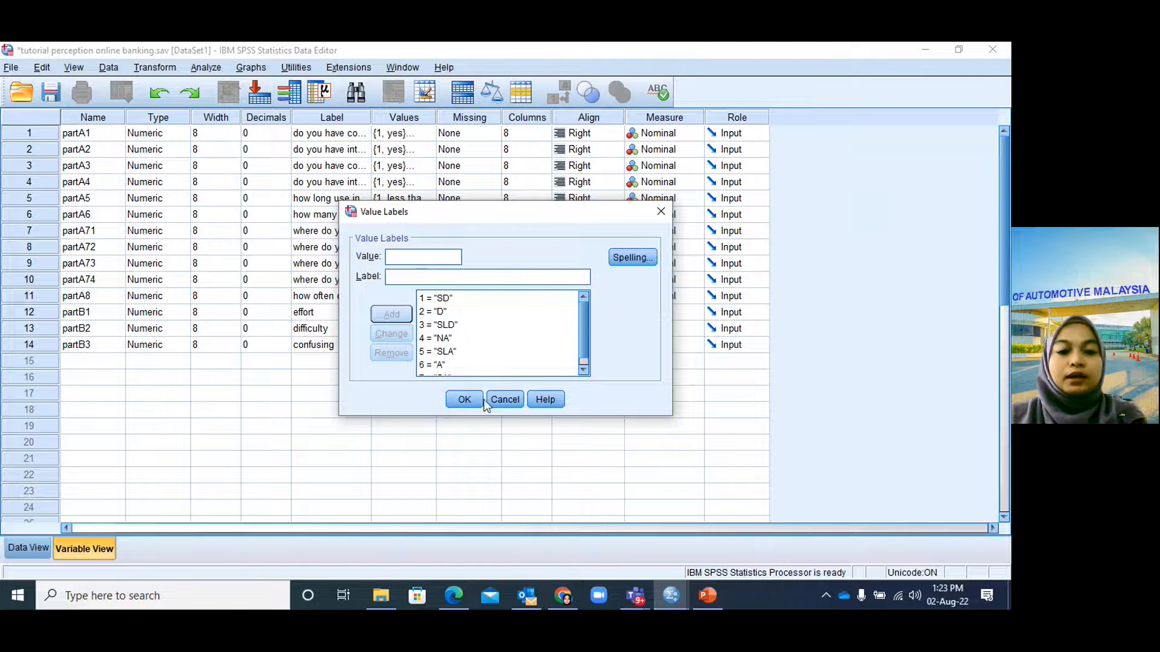
left_click(464, 399)
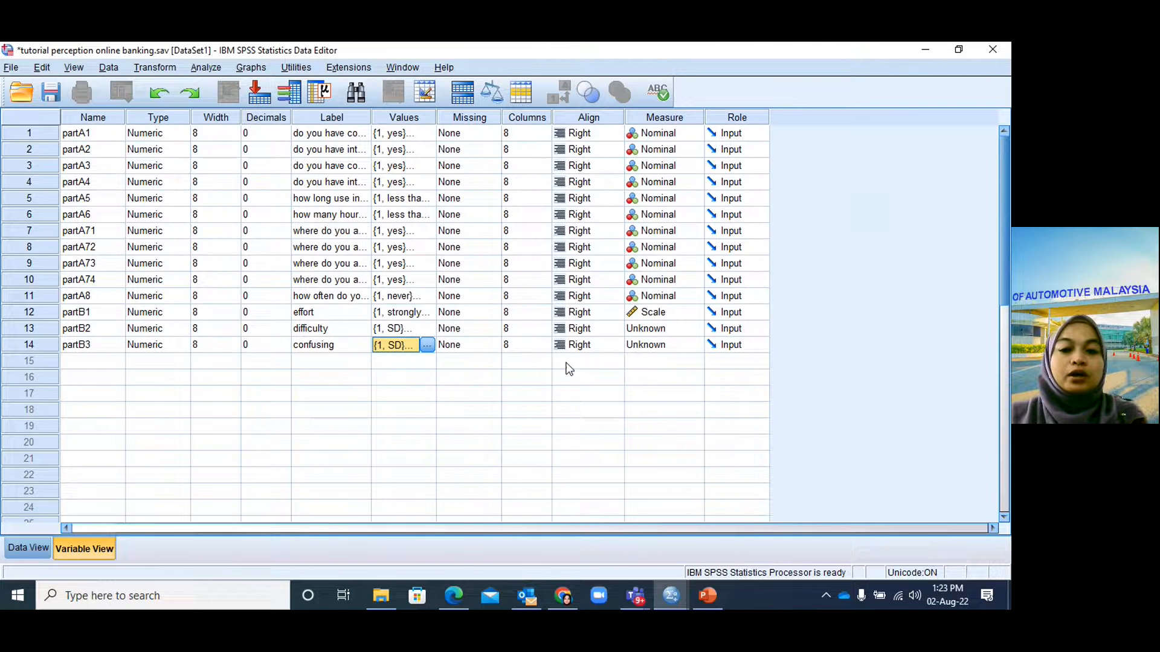
Step: Set the measurement level of partB2 and partB3 to Scale
left_click(662, 329)
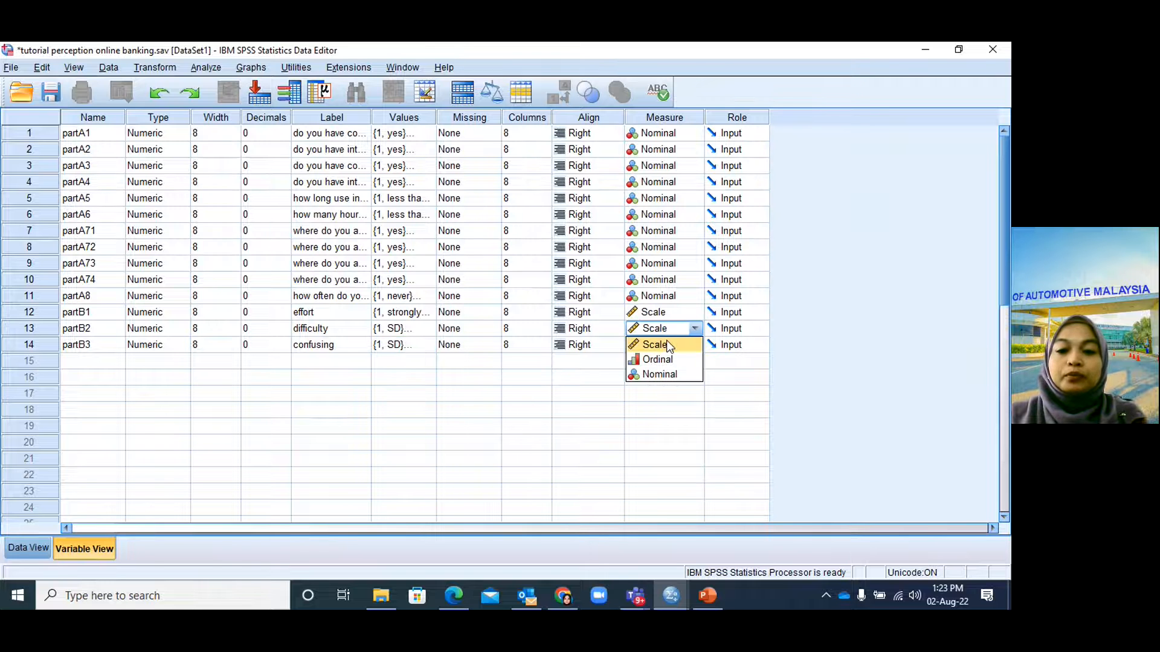
left_click(665, 349)
left_click(662, 347)
left_click(664, 360)
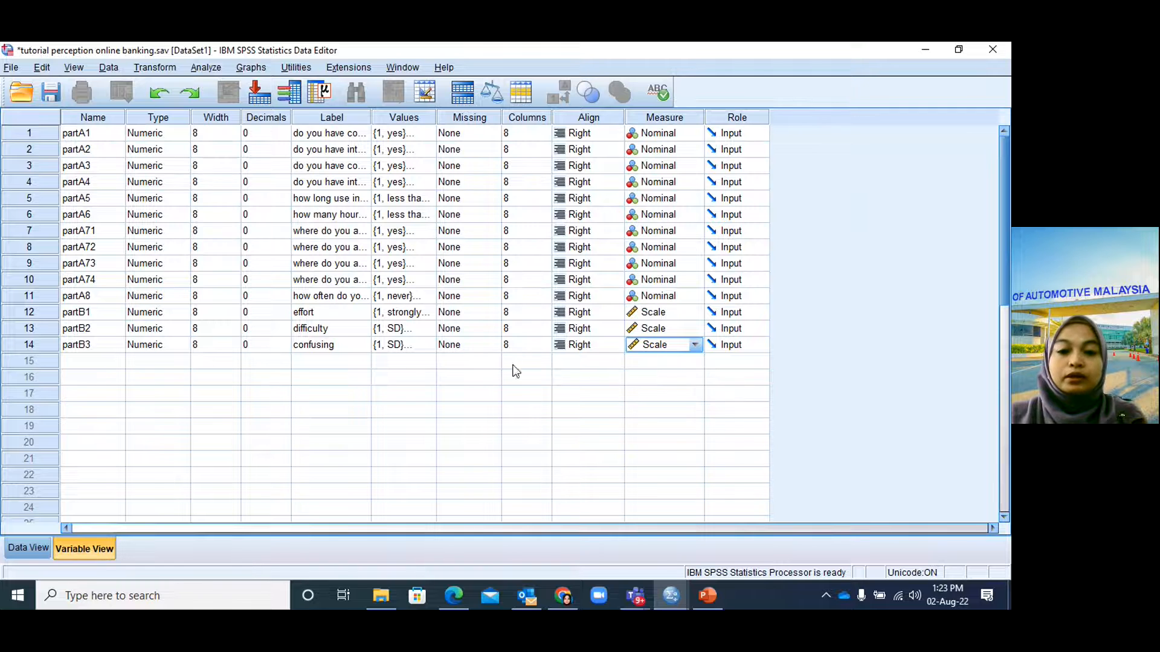
Step: Create a numeric variable named partB4 in row 15 with 0 decimals
left_click(94, 361)
type("partB")
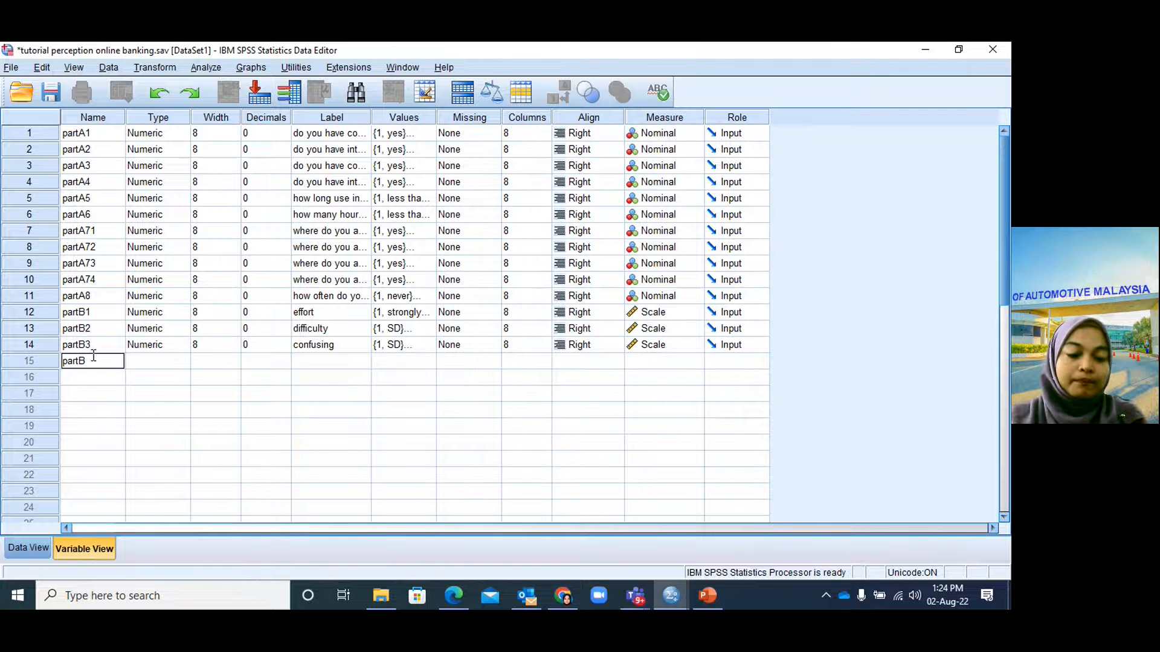
type("4")
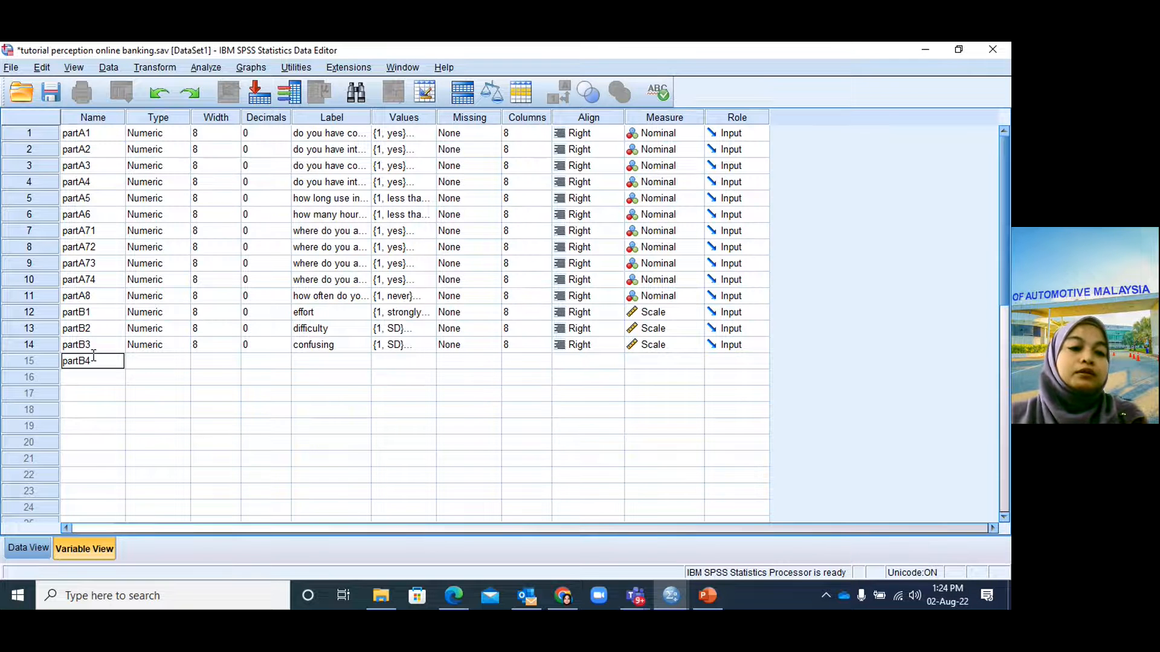
left_click(161, 362)
left_click(251, 365)
left_click(283, 365)
Step: Consult the fourth Part B statement in the PowerPoint questionnaire and give partB4 in SPSS the label "complicated"
left_click(710, 595)
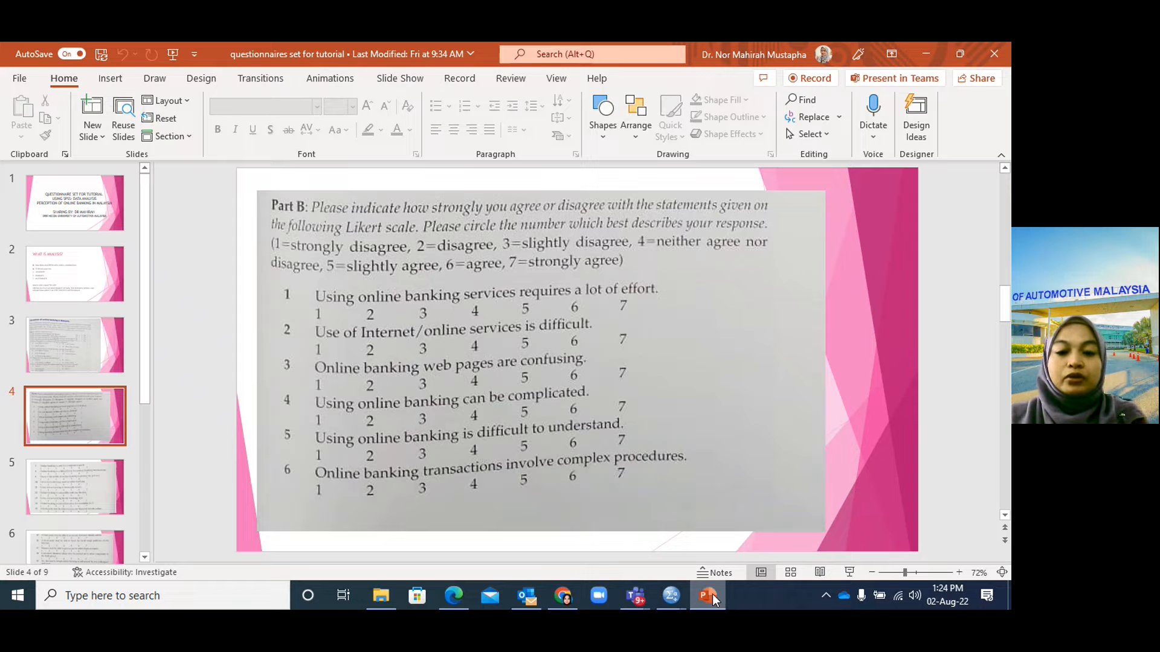
left_click(712, 593)
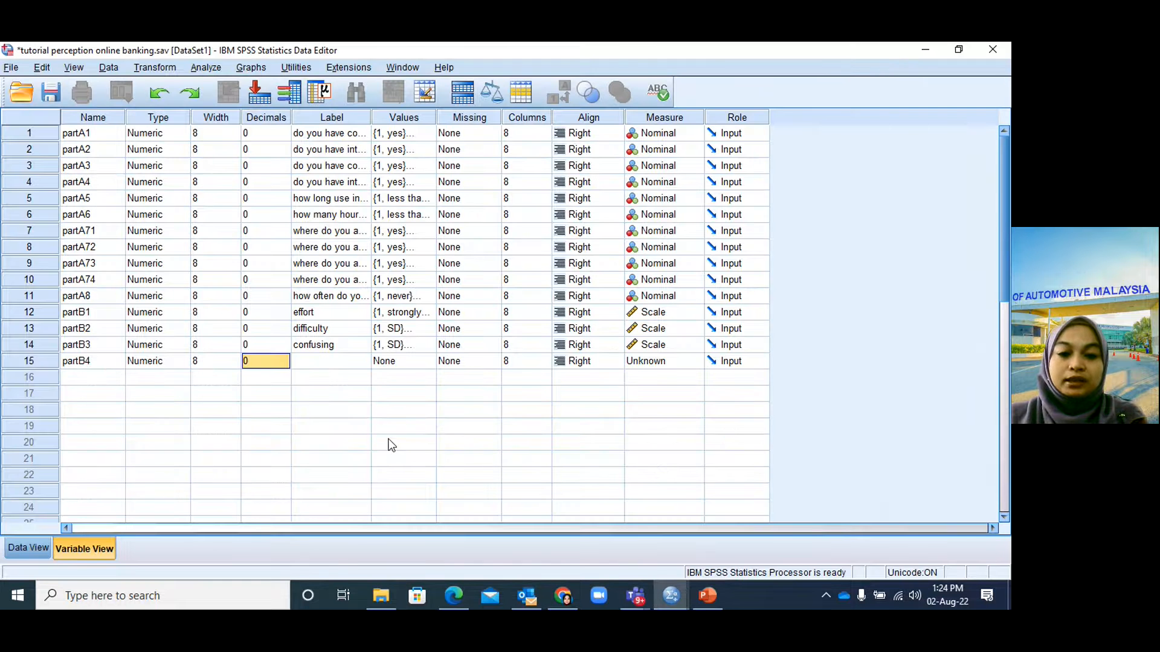
left_click(333, 366)
type("co")
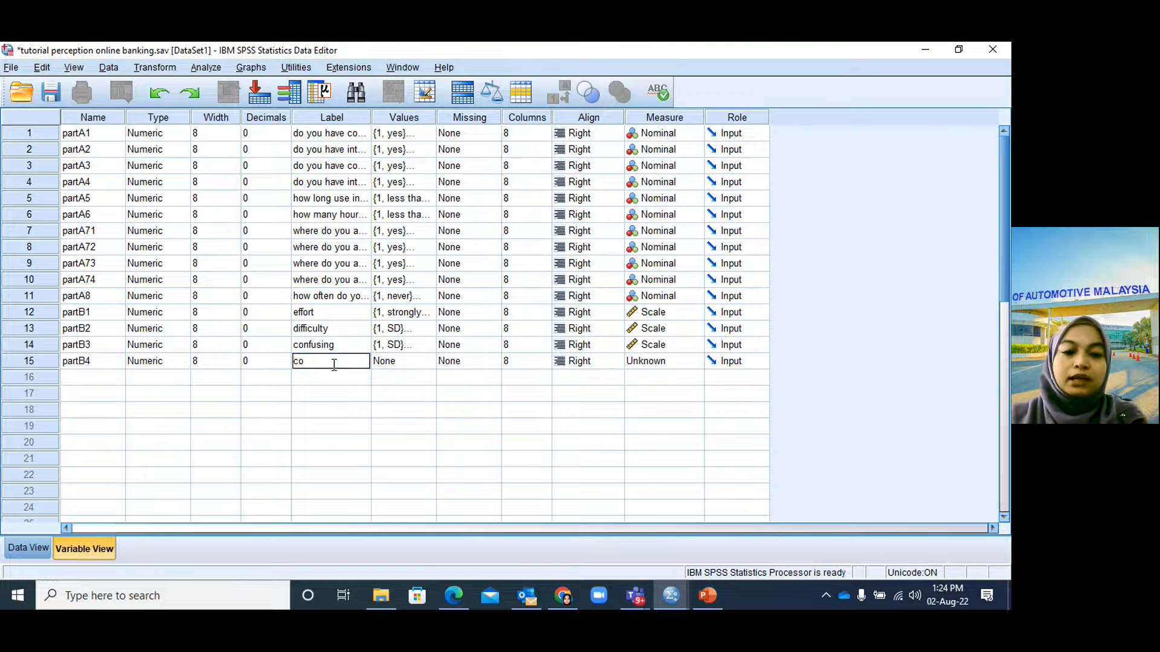
type("mplicated")
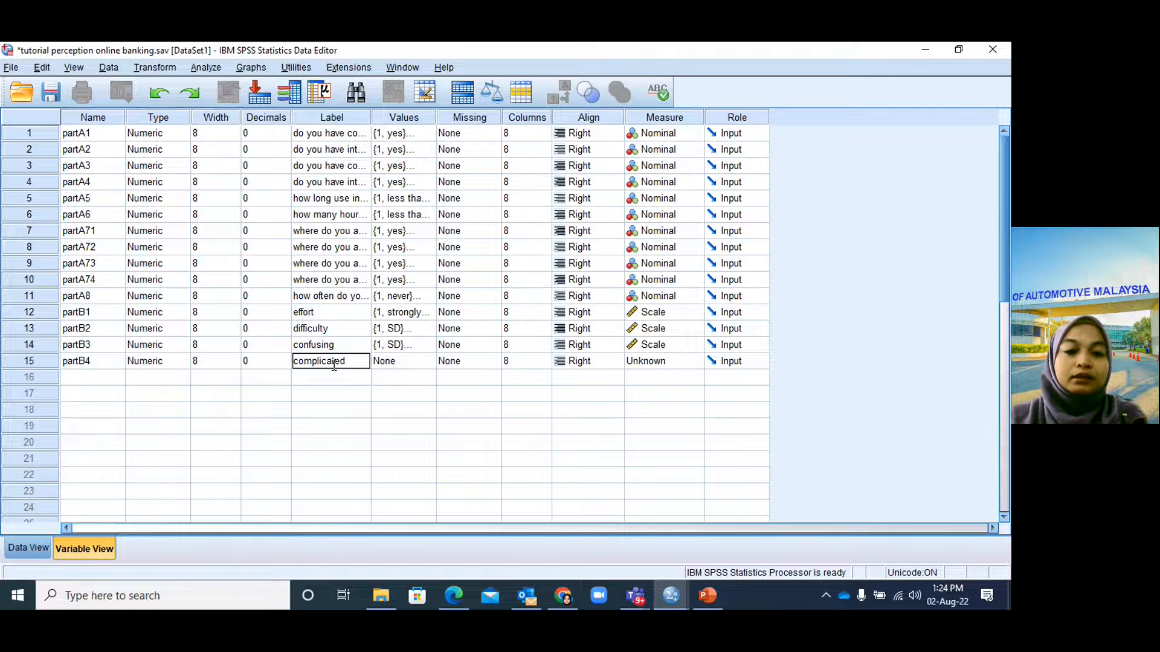
Step: Add the value labels 1 = "SD" and 2 = "D" to partB4
left_click(380, 363)
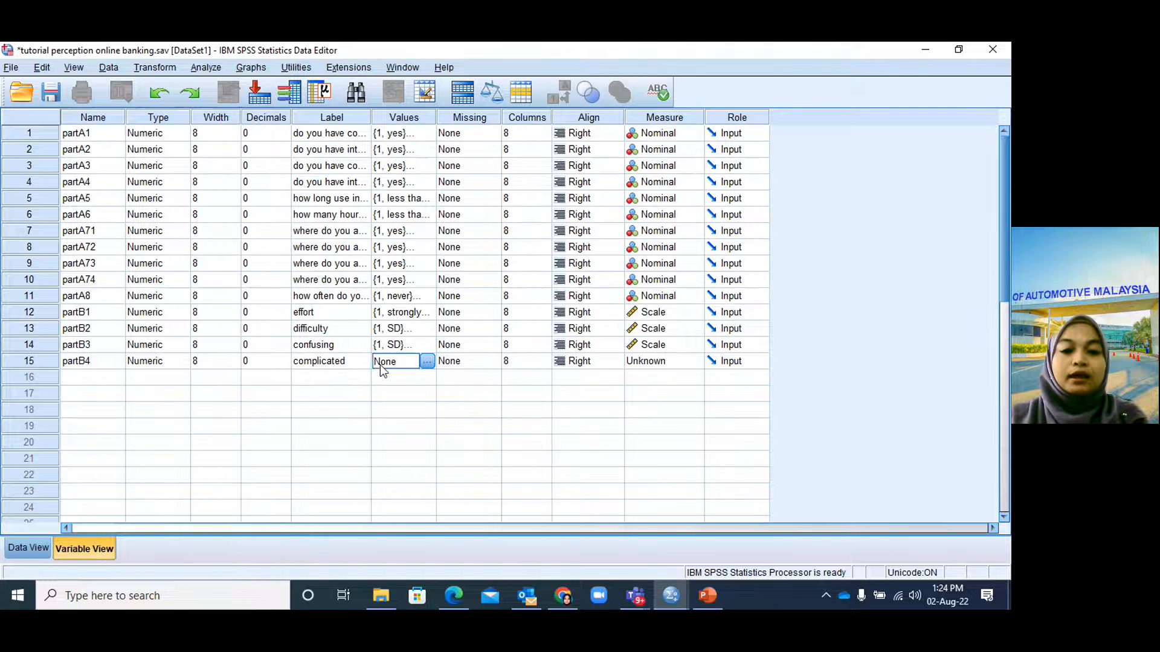
left_click(426, 362)
type("1")
left_click(419, 276)
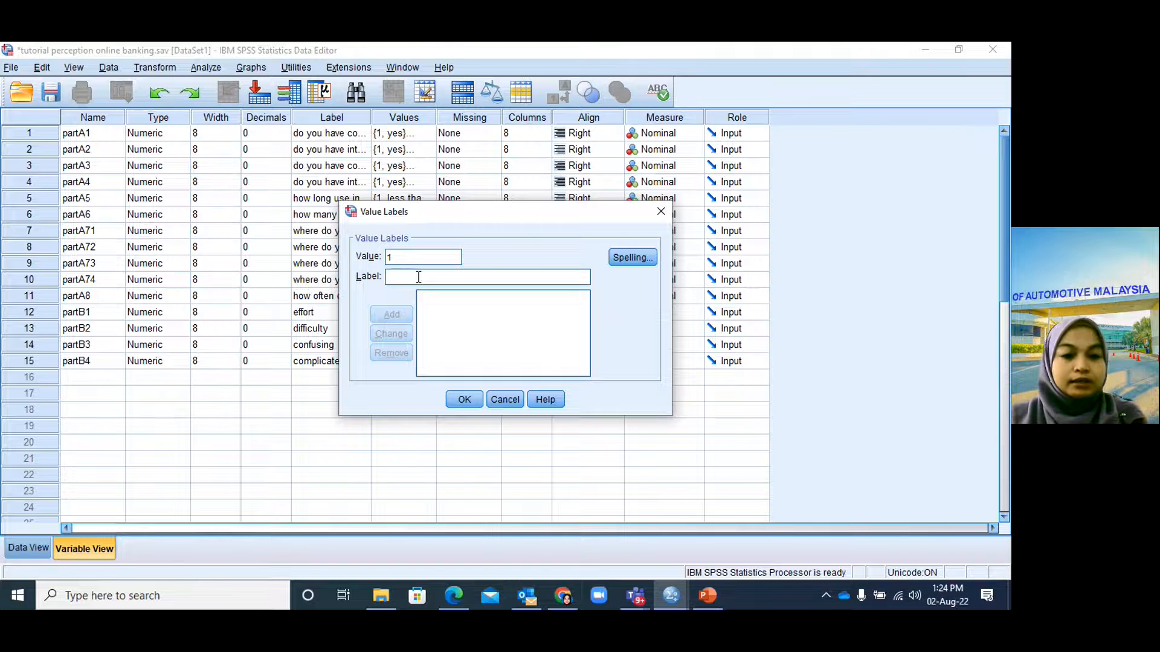
type("sd")
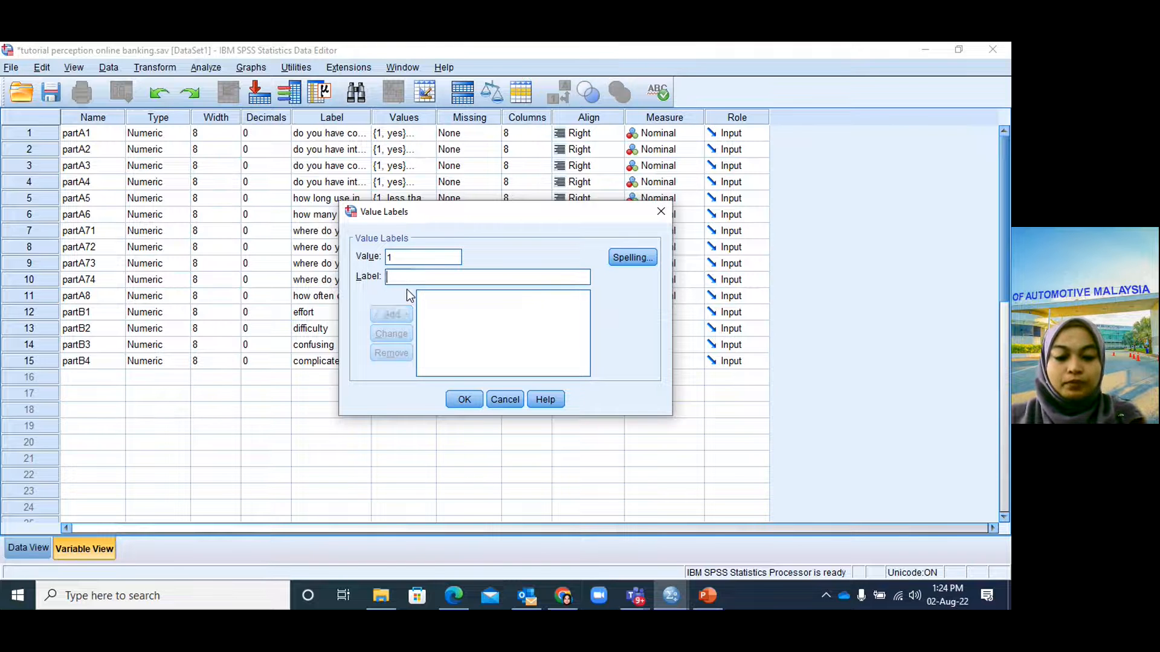
left_click(396, 315)
left_click(420, 256)
type("2")
left_click(412, 277)
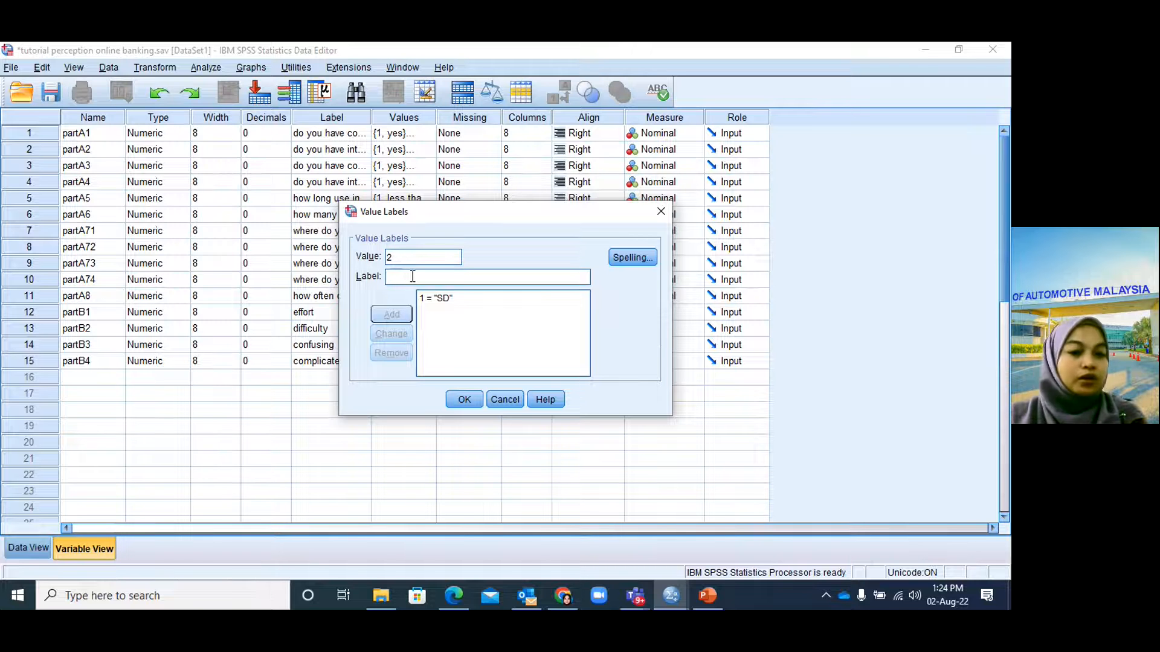
type("D")
left_click(392, 314)
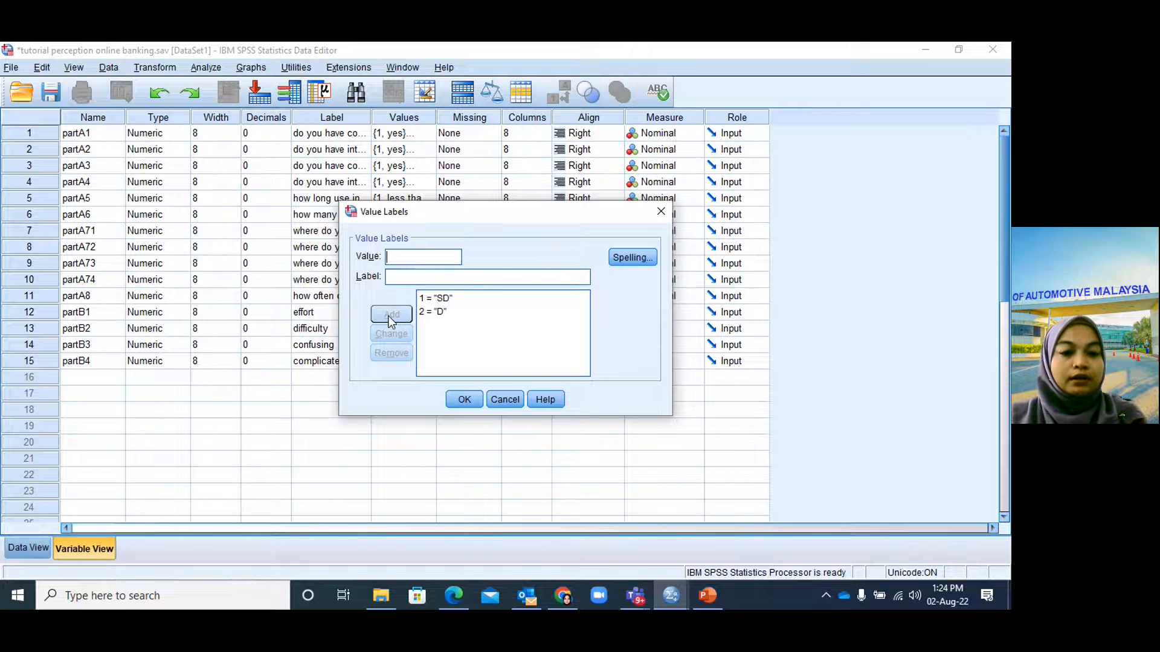
Step: Add the value label 3 = "SLD" to partB4
type("3")
left_click(413, 276)
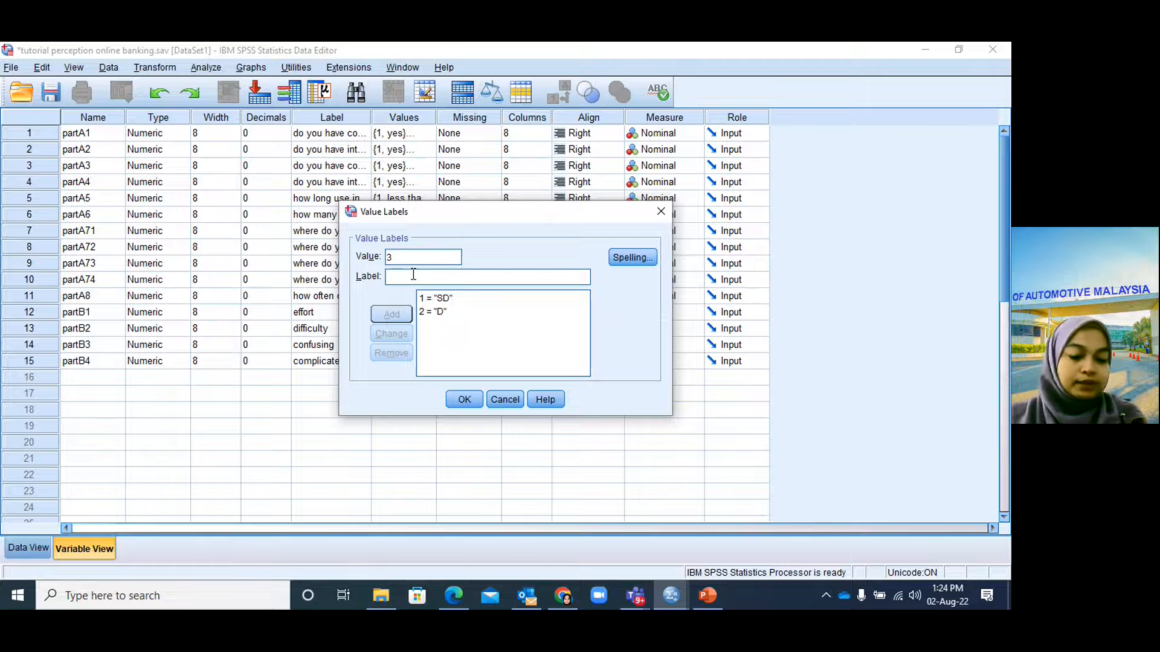
type("sl")
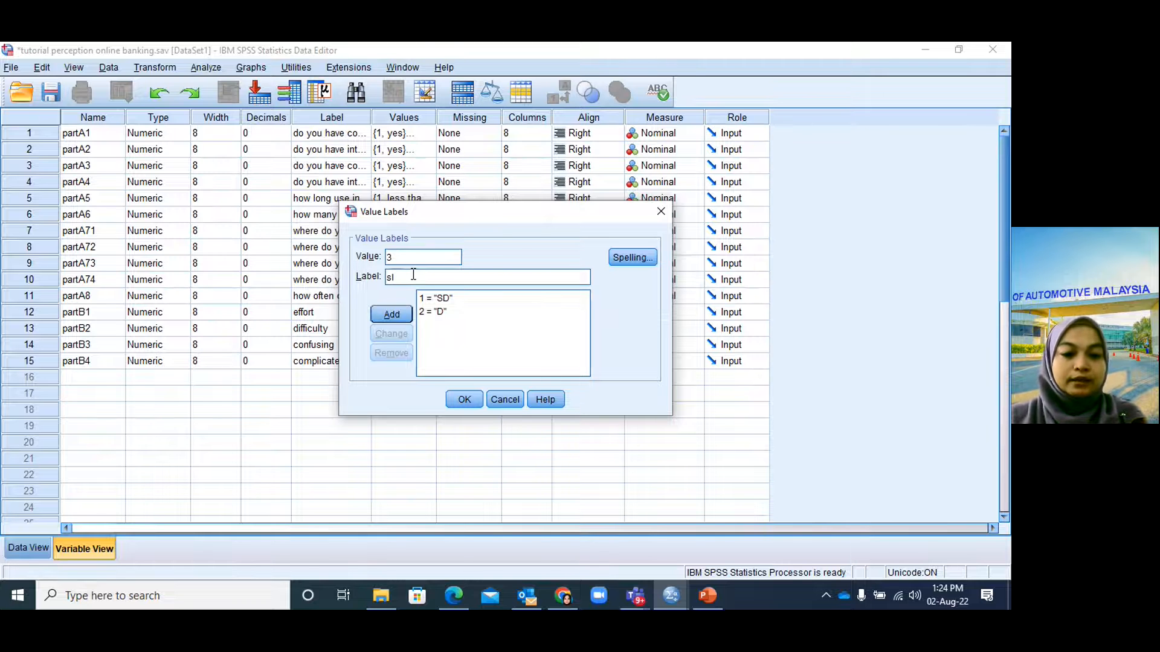
key("BackSpace")
key("BackSpace")
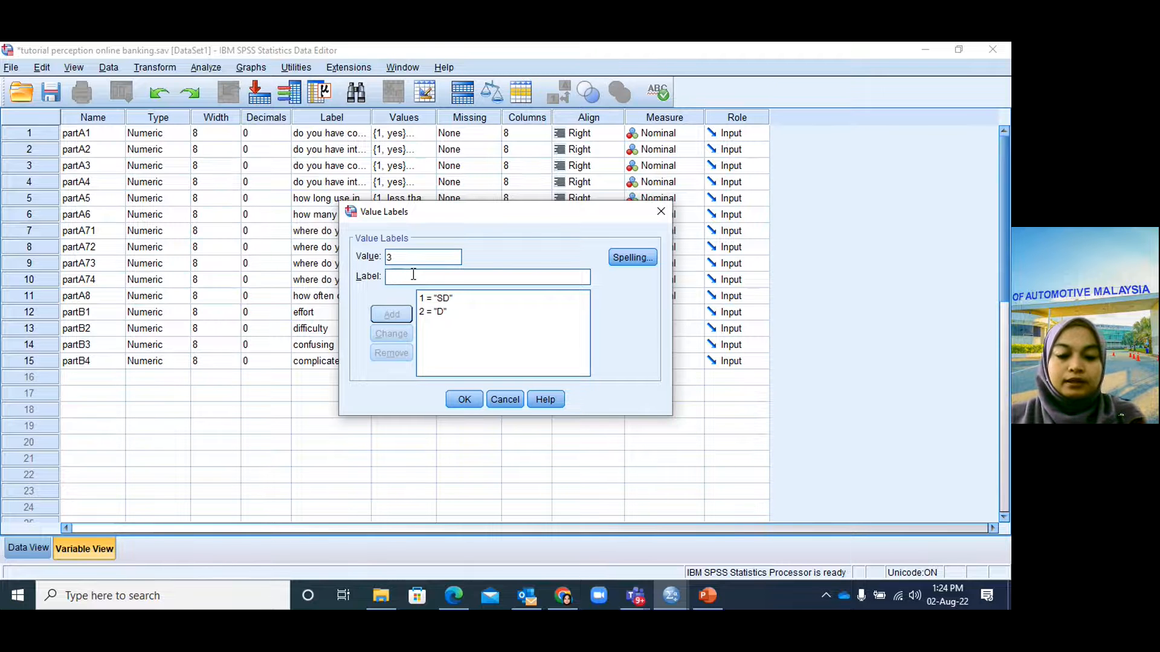
type("sld")
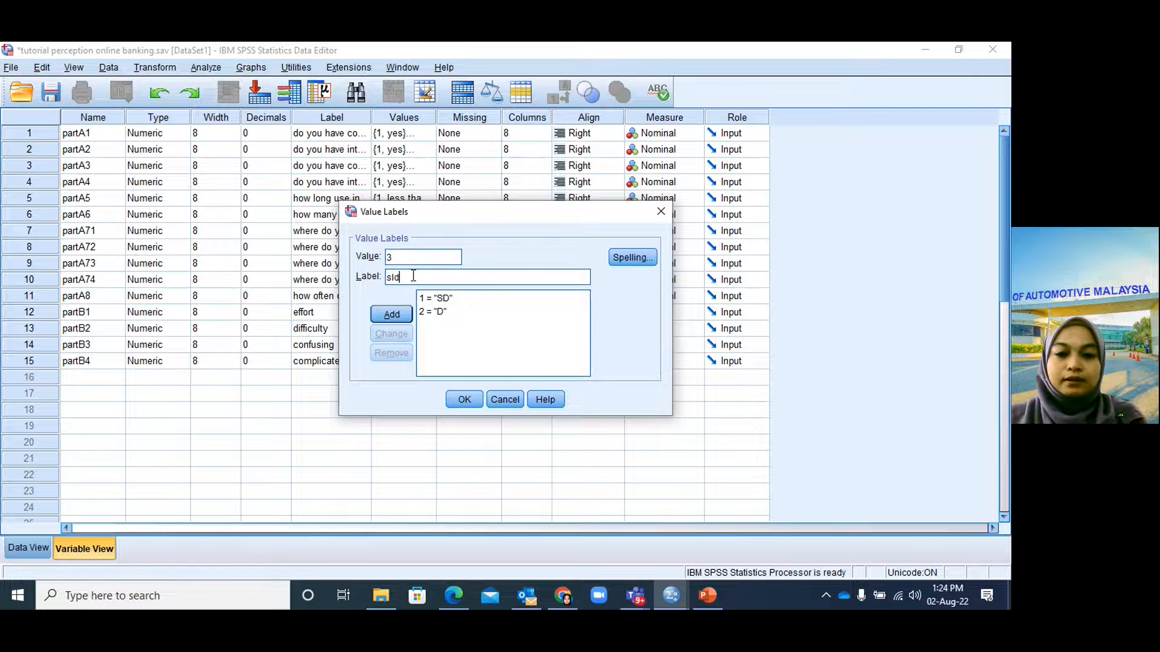
key("BackSpace")
key("BackSpace")
key("BackSpace")
type("SLD")
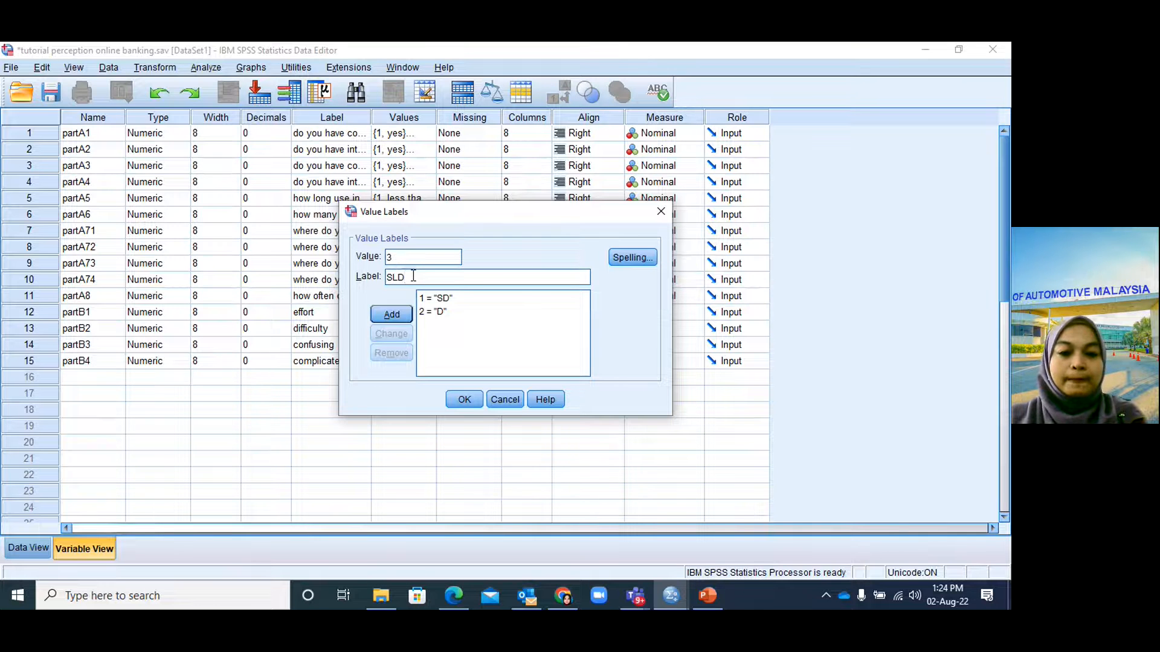
left_click(390, 314)
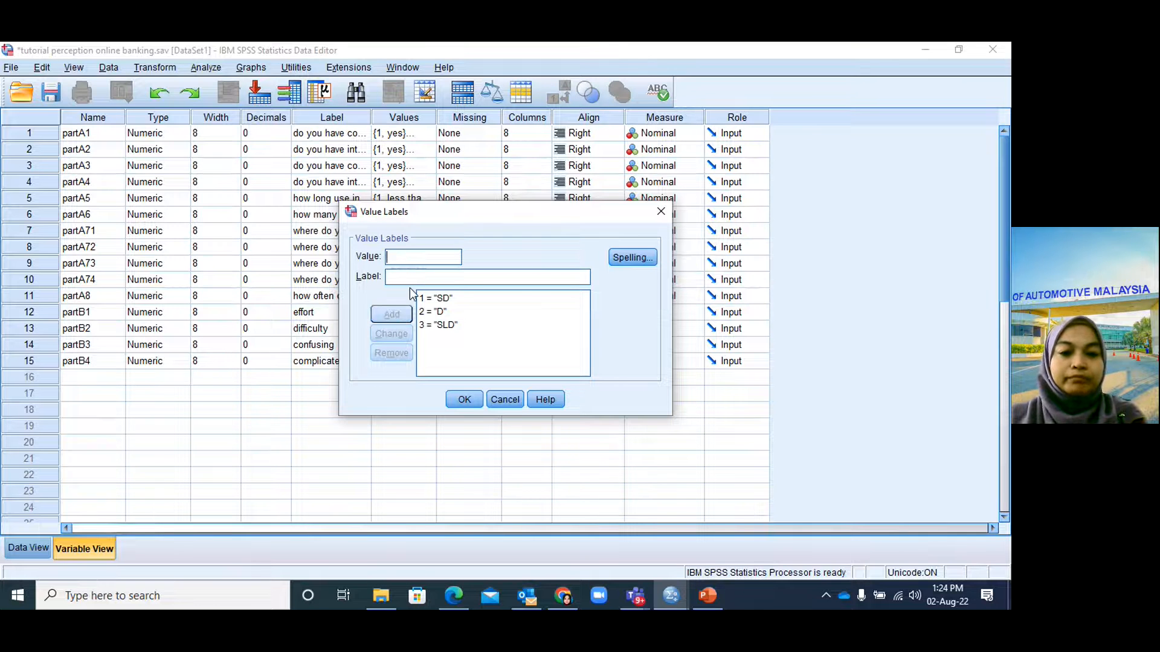
Step: Add the value labels 4 = "NA" and 5 = "SA" to partB4
left_click(422, 256)
type("4")
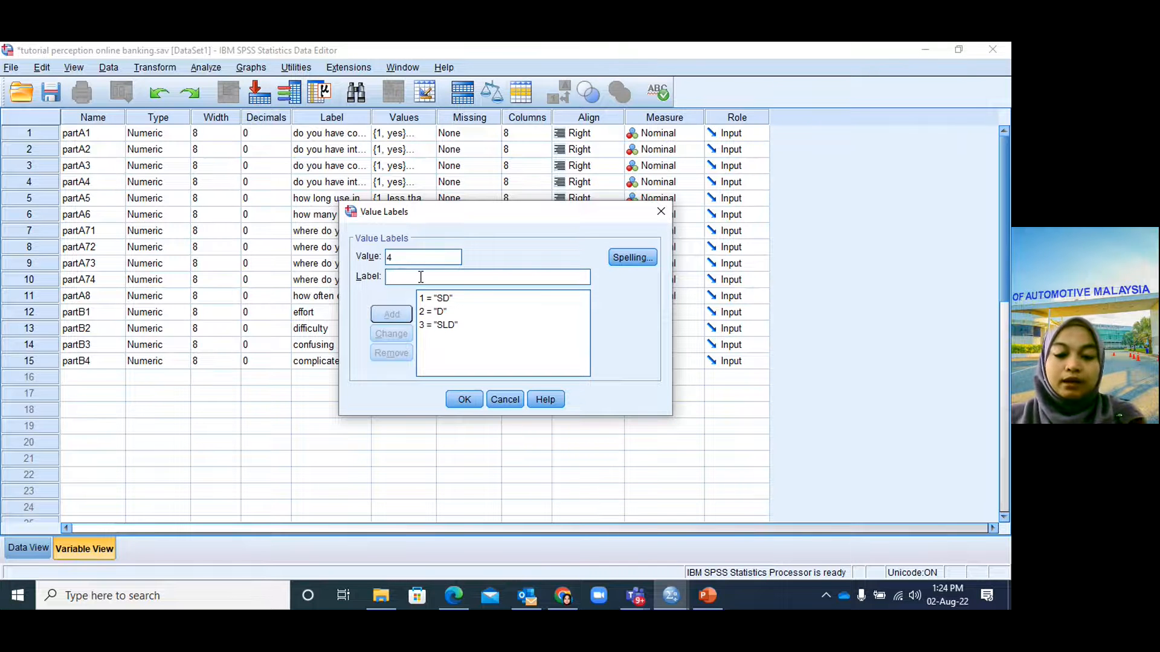
left_click(421, 277)
type("NA")
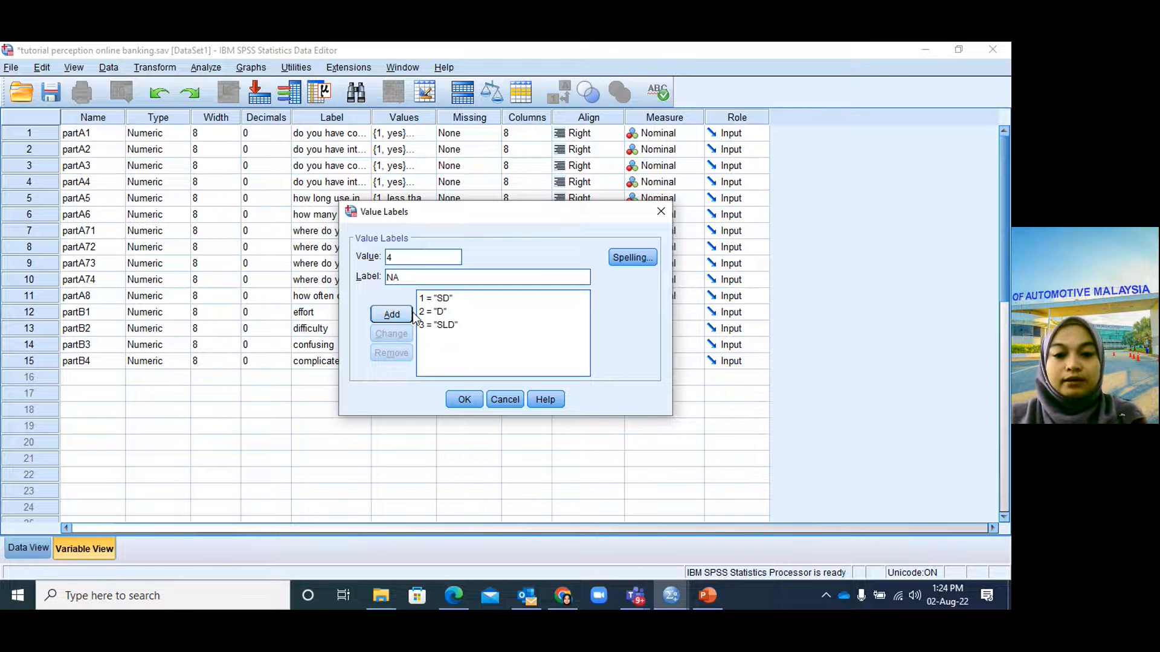
left_click(405, 317)
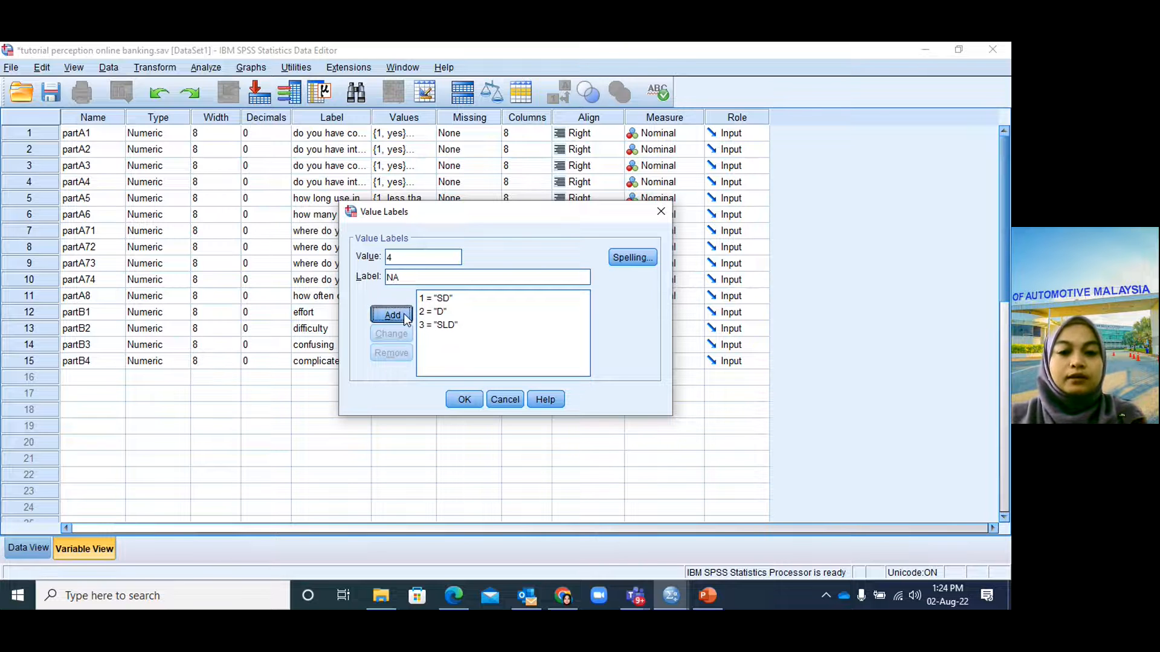
left_click(426, 257)
type("5")
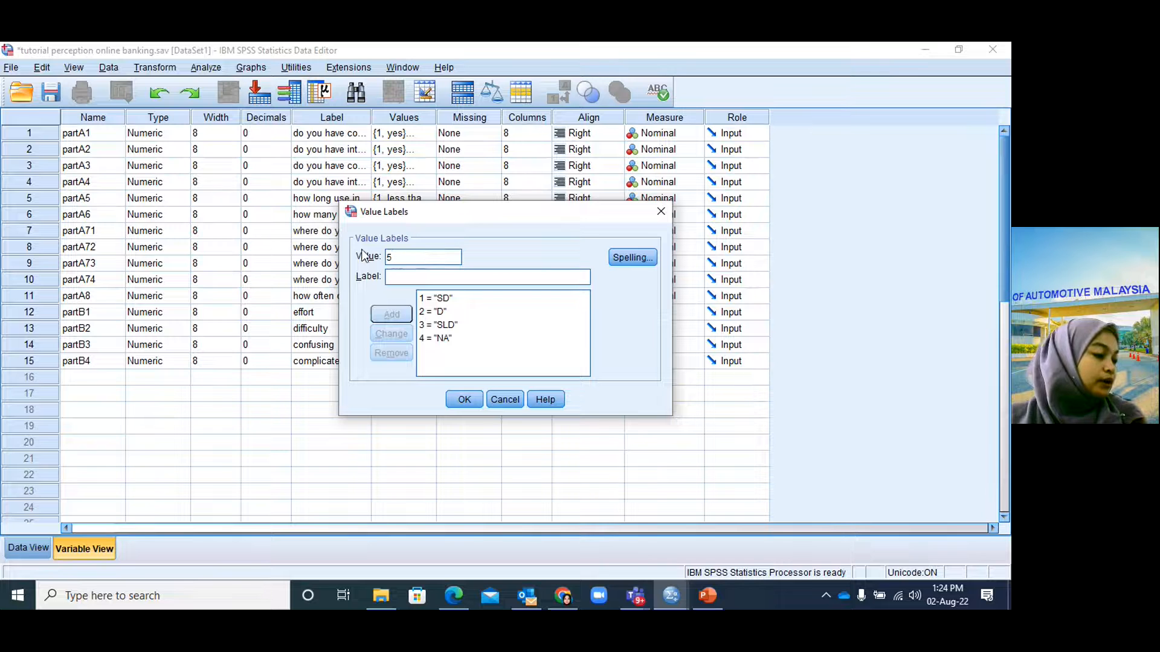
left_click(413, 278)
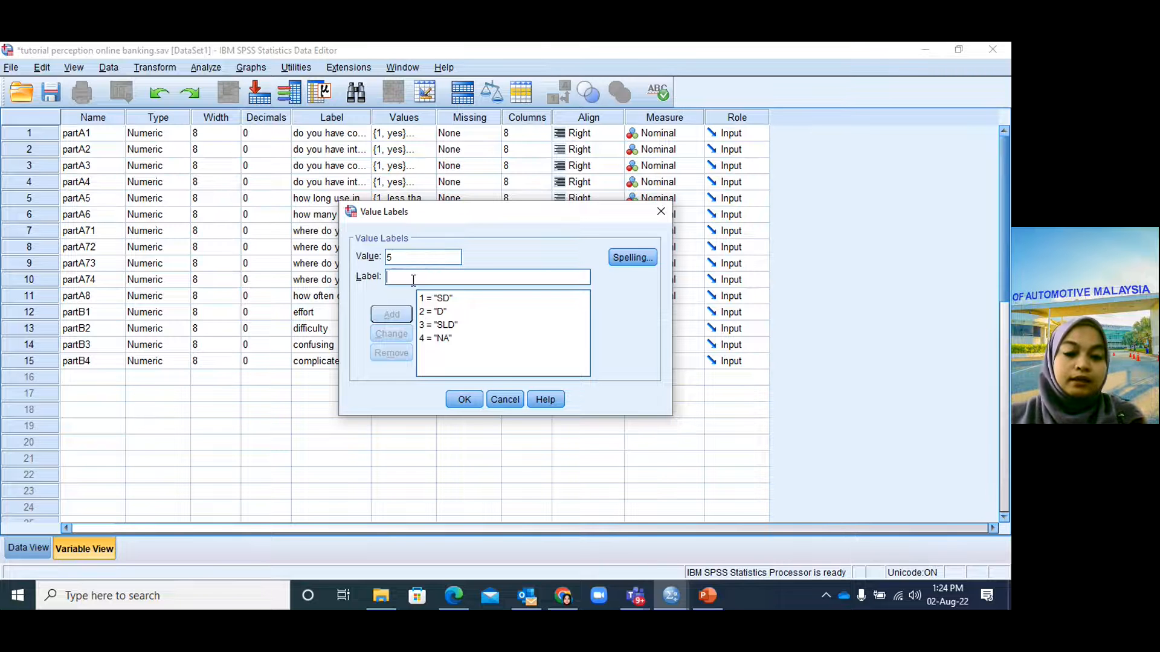
type("S")
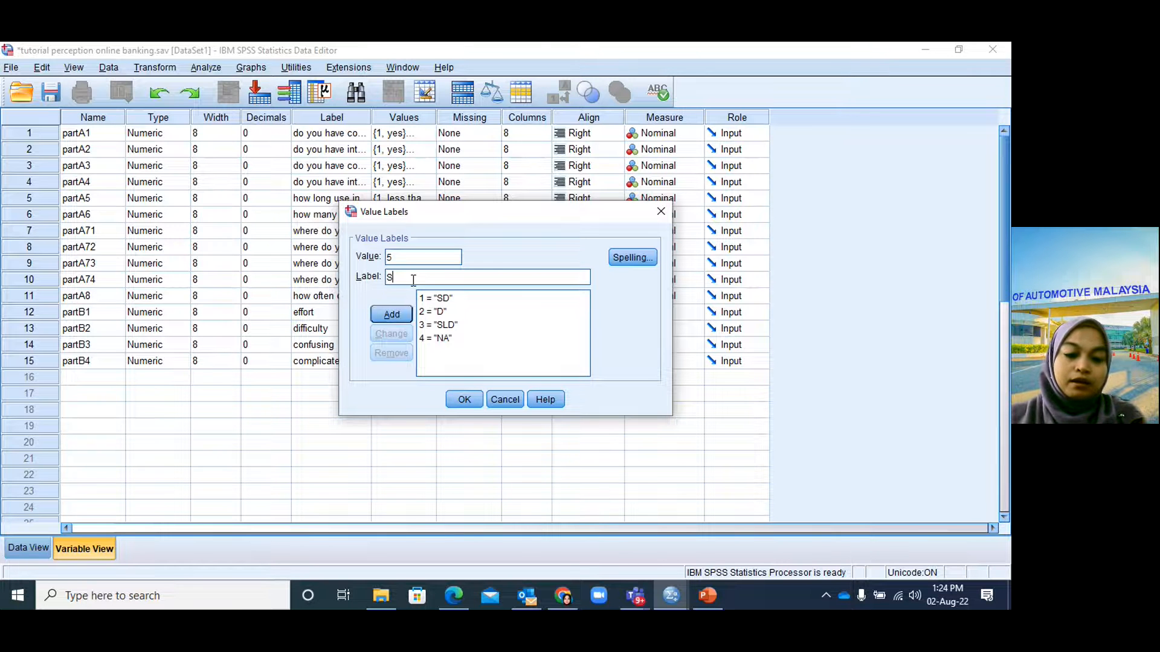
type("A")
left_click(392, 314)
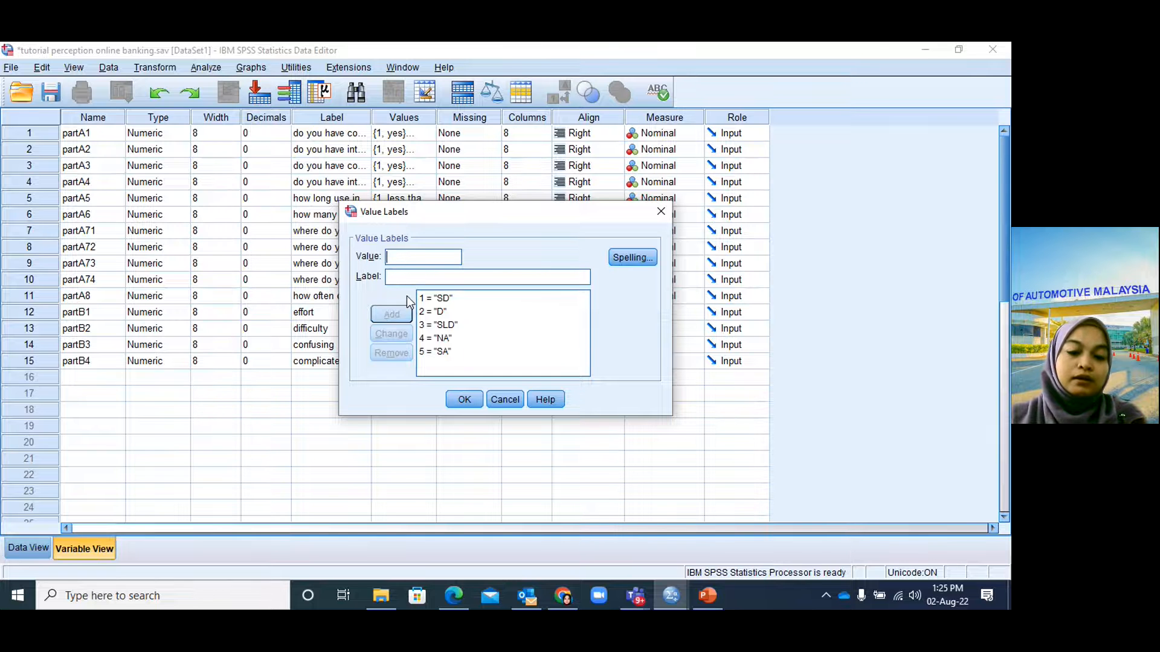
Step: Add the value labels 6 = "A" and 7 = "SA" to partB4 and apply the full set of labels
type("6")
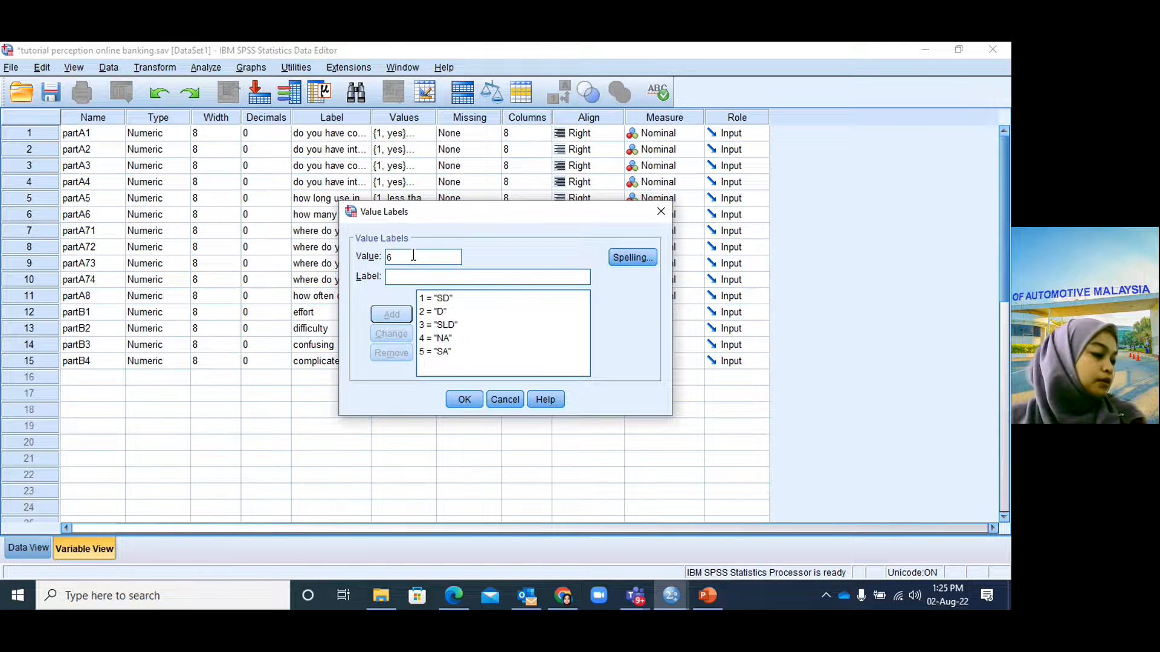
left_click(417, 276)
type("A")
left_click(391, 314)
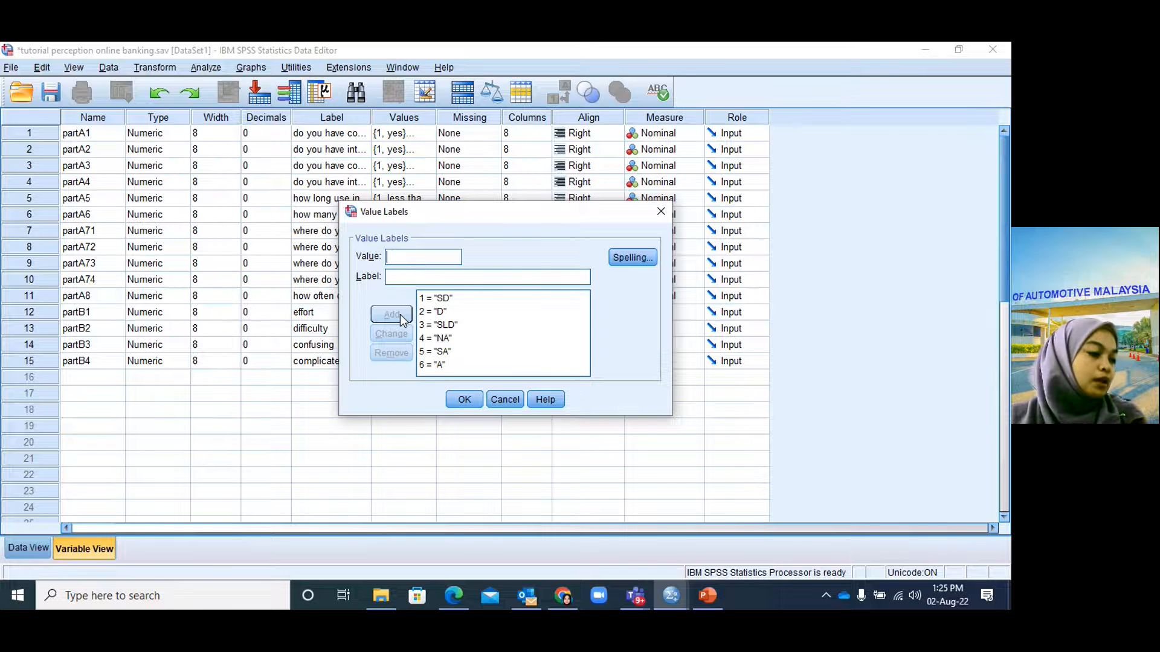
type("7")
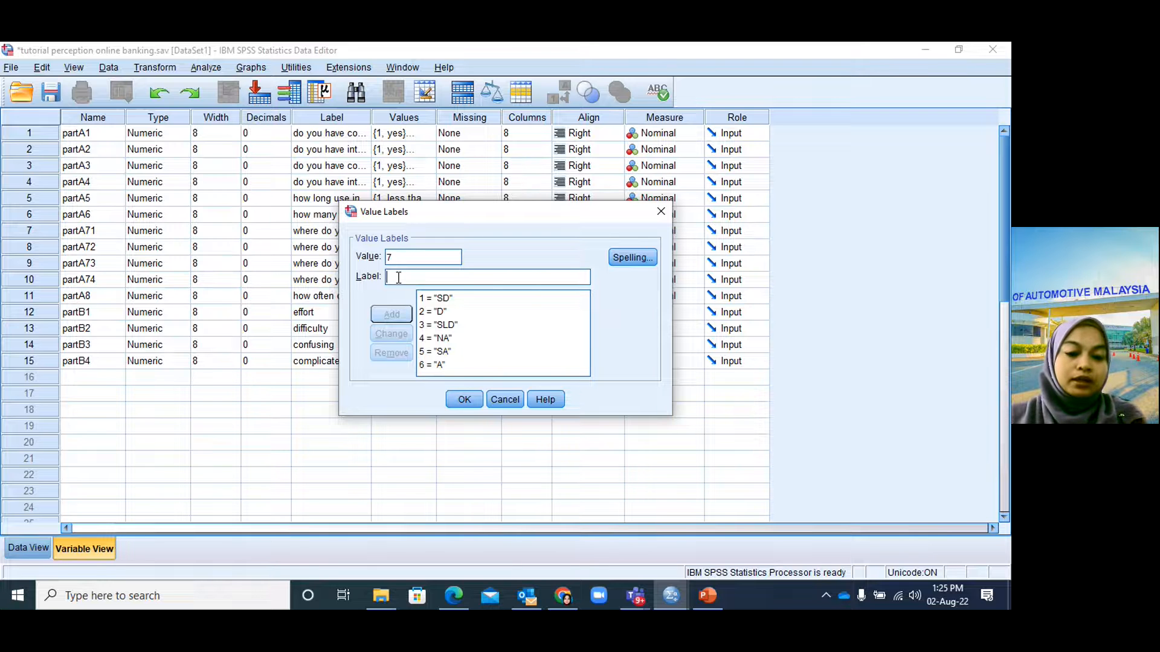
left_click(399, 278)
type("SA")
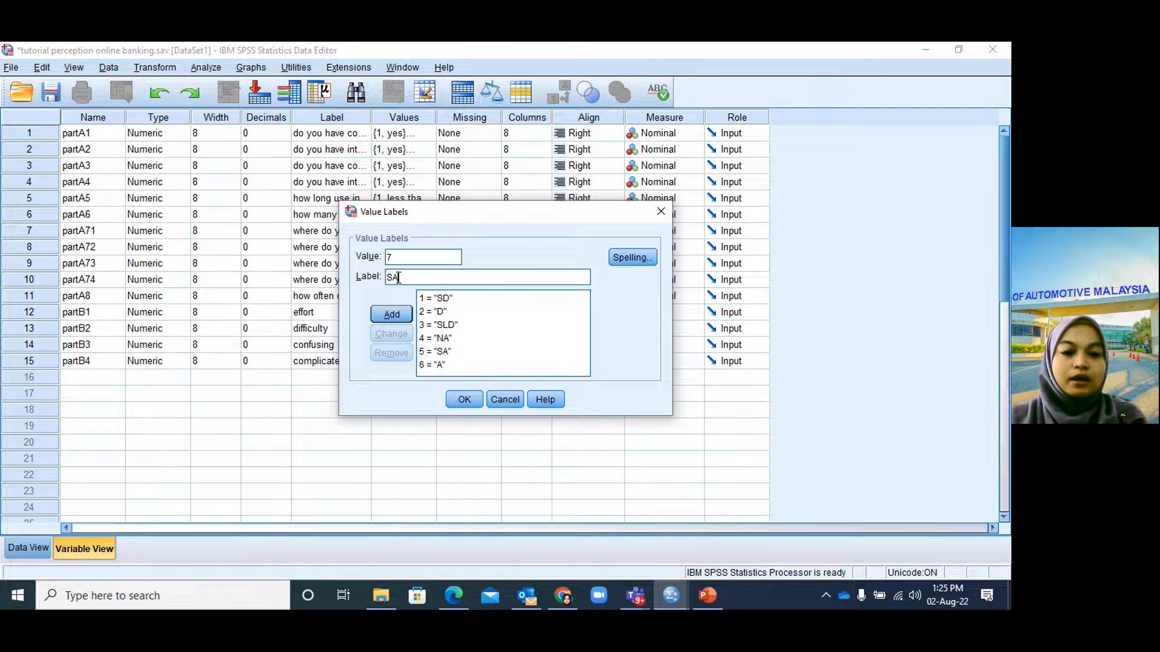
left_click(386, 317)
left_click(465, 400)
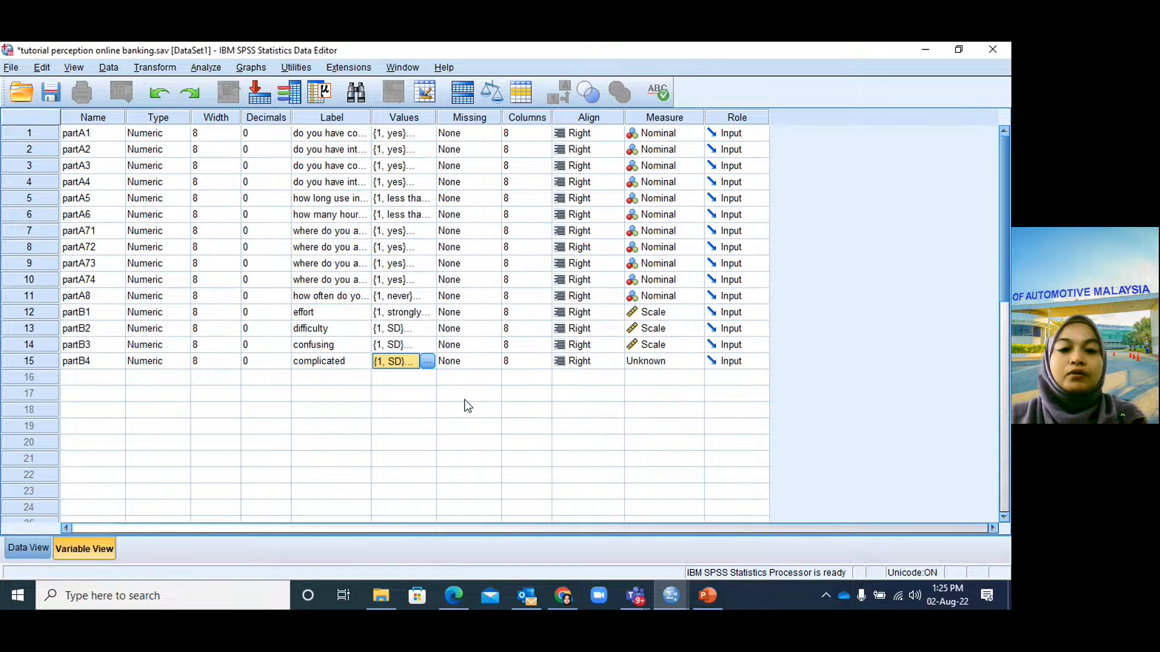
Step: Create a numeric variable named partB5 in row 16 with 0 decimals, consulting the fifth Part B statement in the PowerPoint questionnaire
left_click(107, 375)
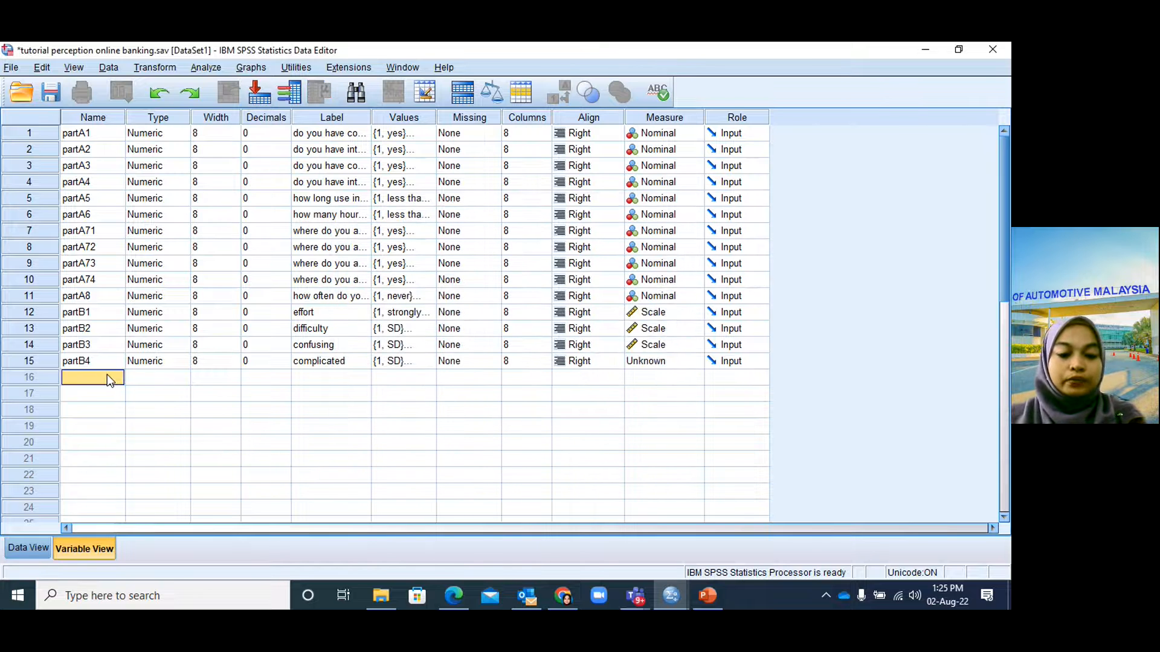
type("partB5")
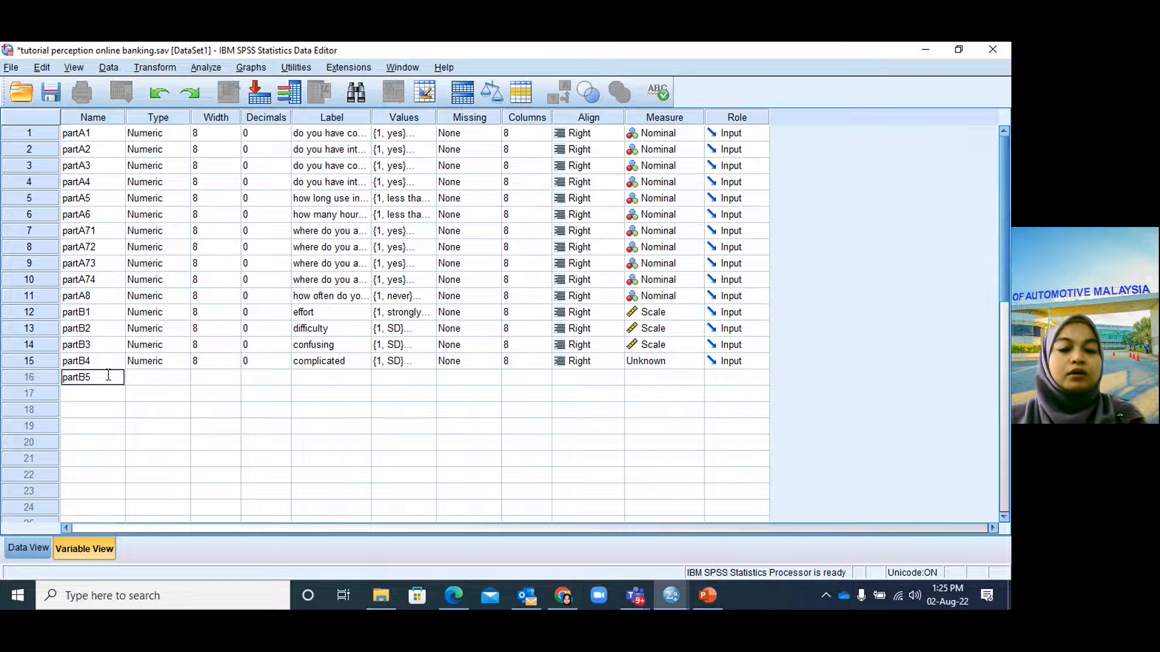
left_click(135, 381)
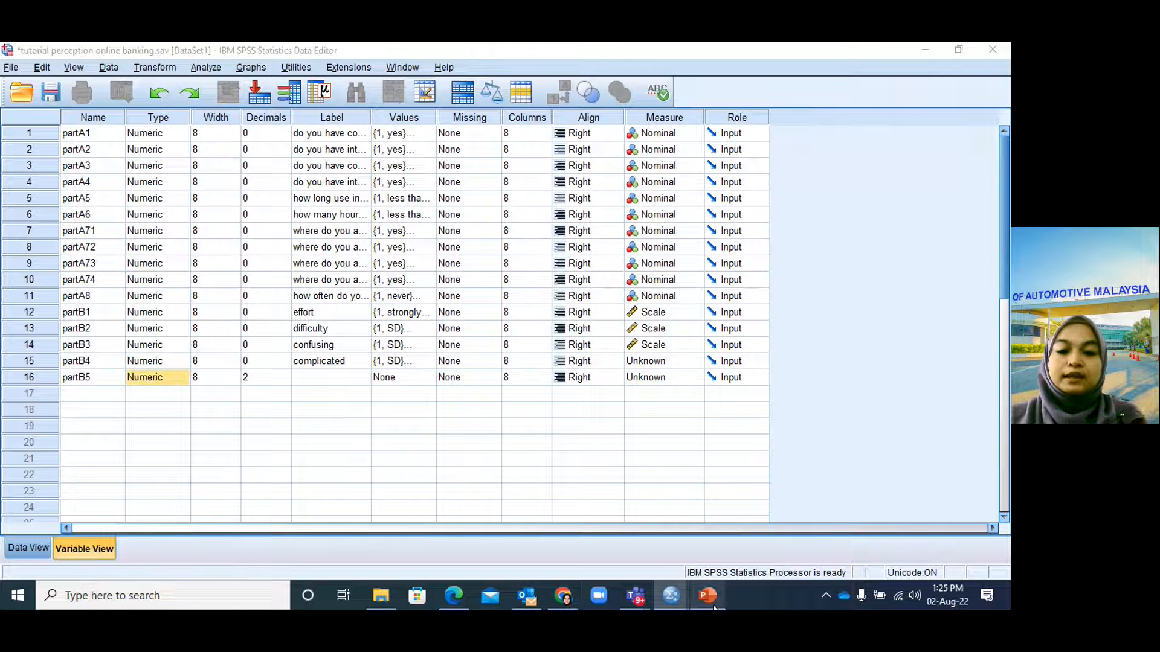
left_click(707, 598)
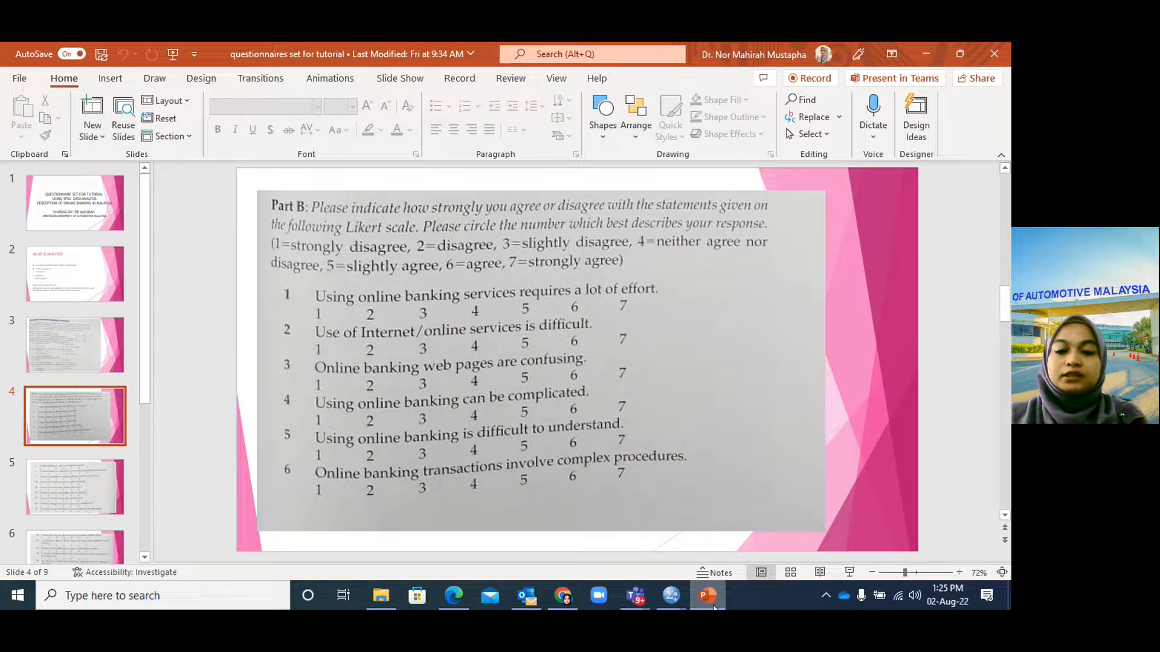
left_click(713, 606)
left_click(264, 381)
left_click(286, 383)
left_click(287, 382)
Step: Give partB5 the lowercase variable label "difficult to understand"
left_click(300, 378)
left_click(305, 378)
type("D")
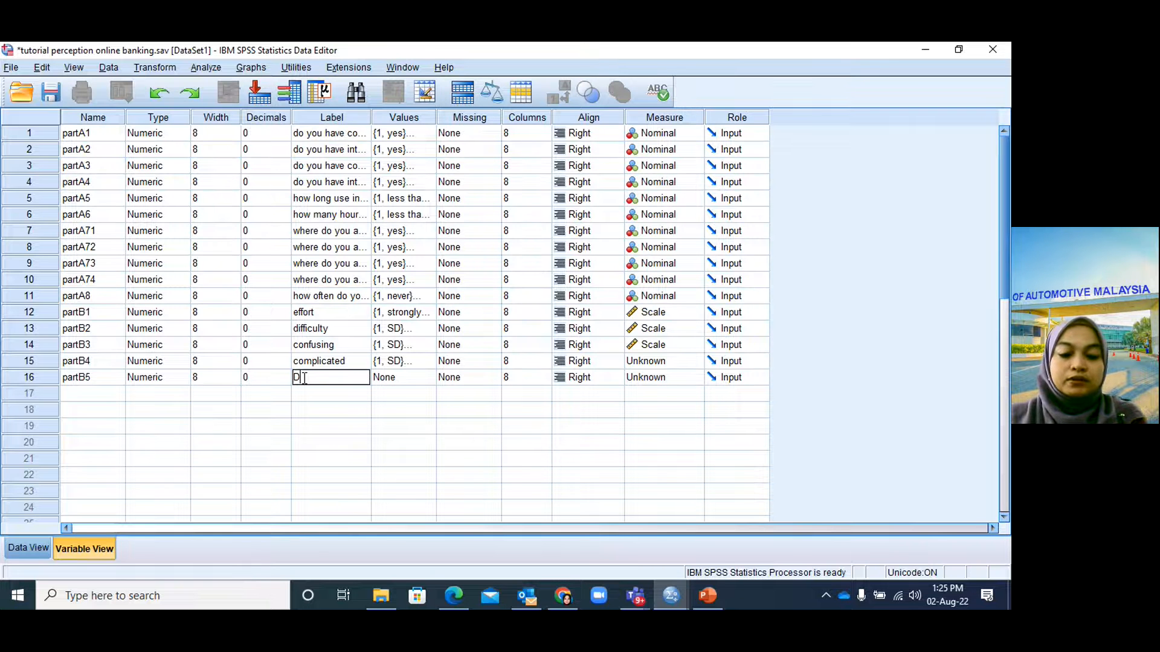
type("IFFICULT")
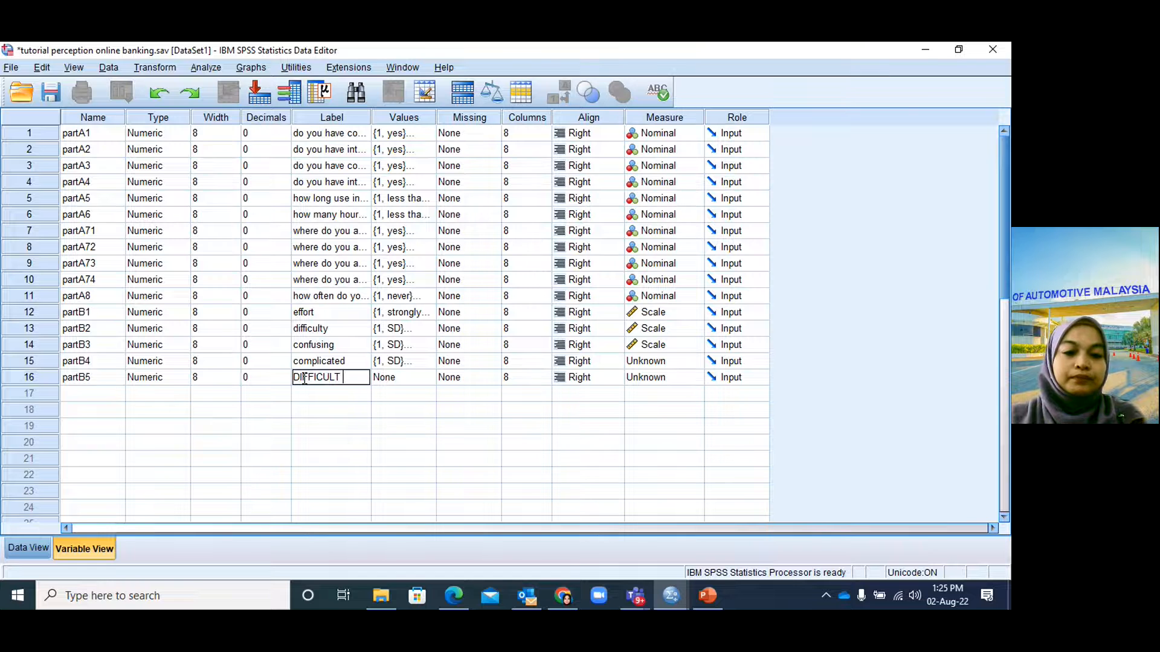
key("BackSpace")
key("BackSpace")
key("BackSpace")
key("BackSpace")
key("BackSpace")
key("BackSpace")
key("BackSpace")
key("BackSpace")
key("BackSpace")
type("d")
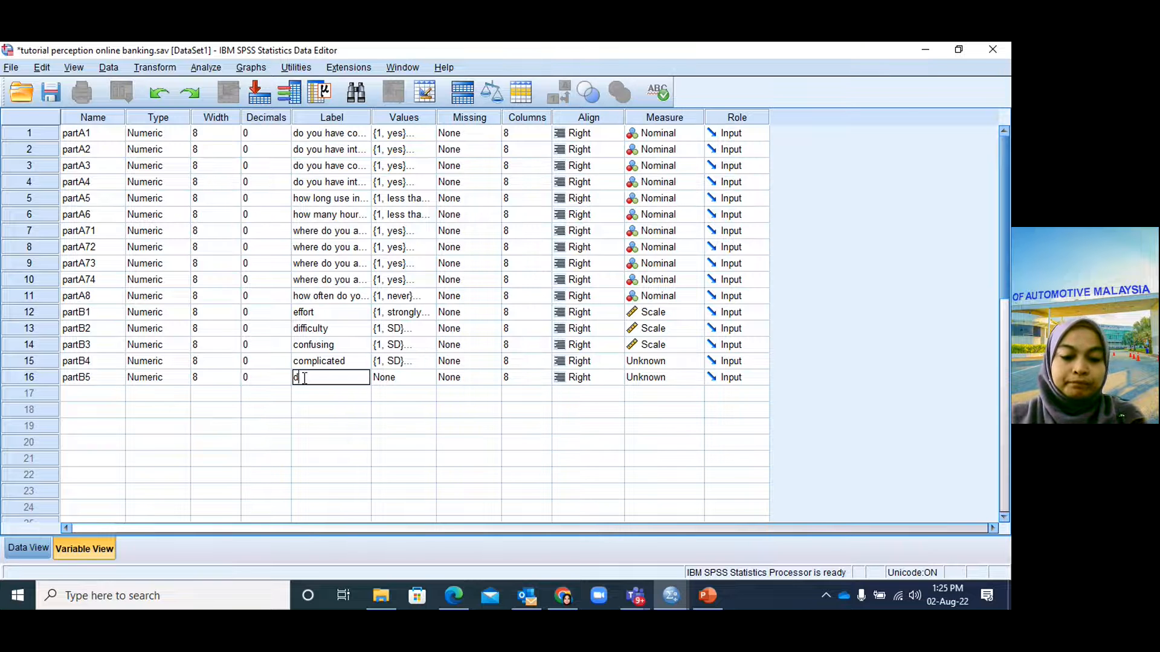
type("ifficult")
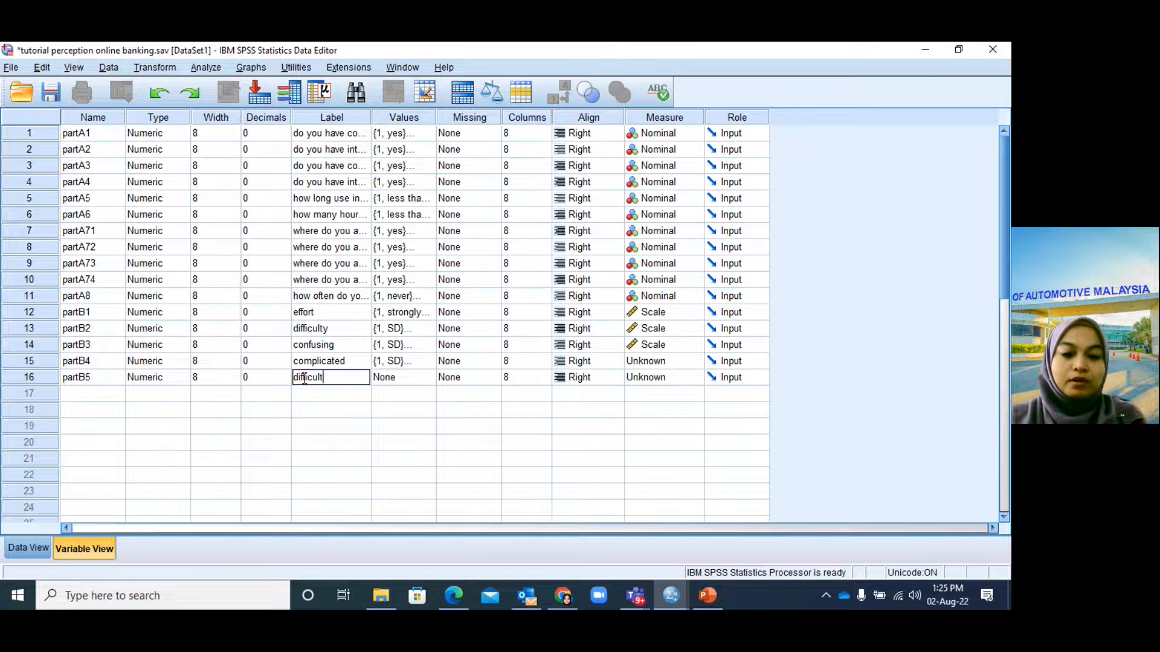
type(" to un")
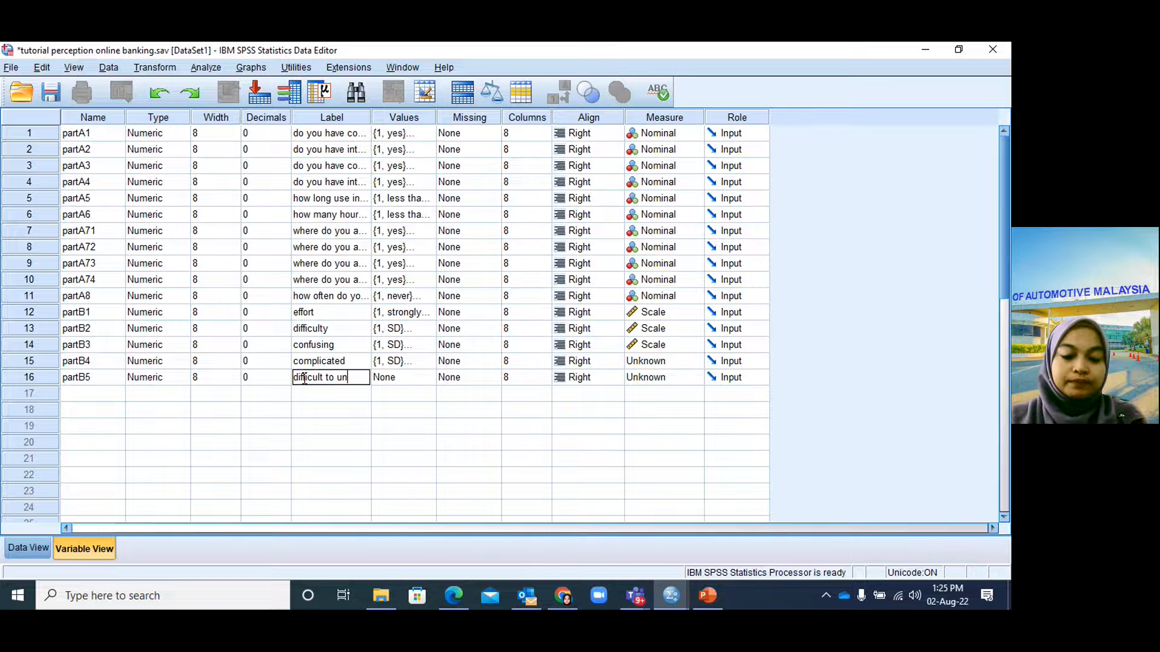
type("derstand")
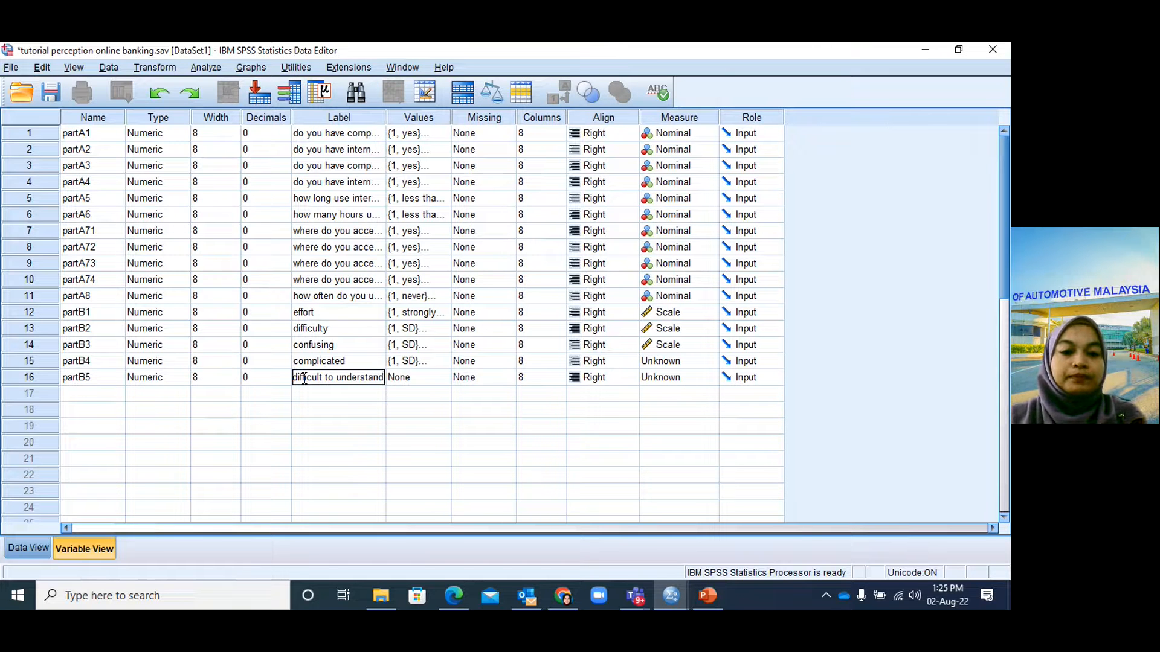
Step: Open the value labels of partB5 and add 1 = "SD" and 2 = "D"
left_click(395, 380)
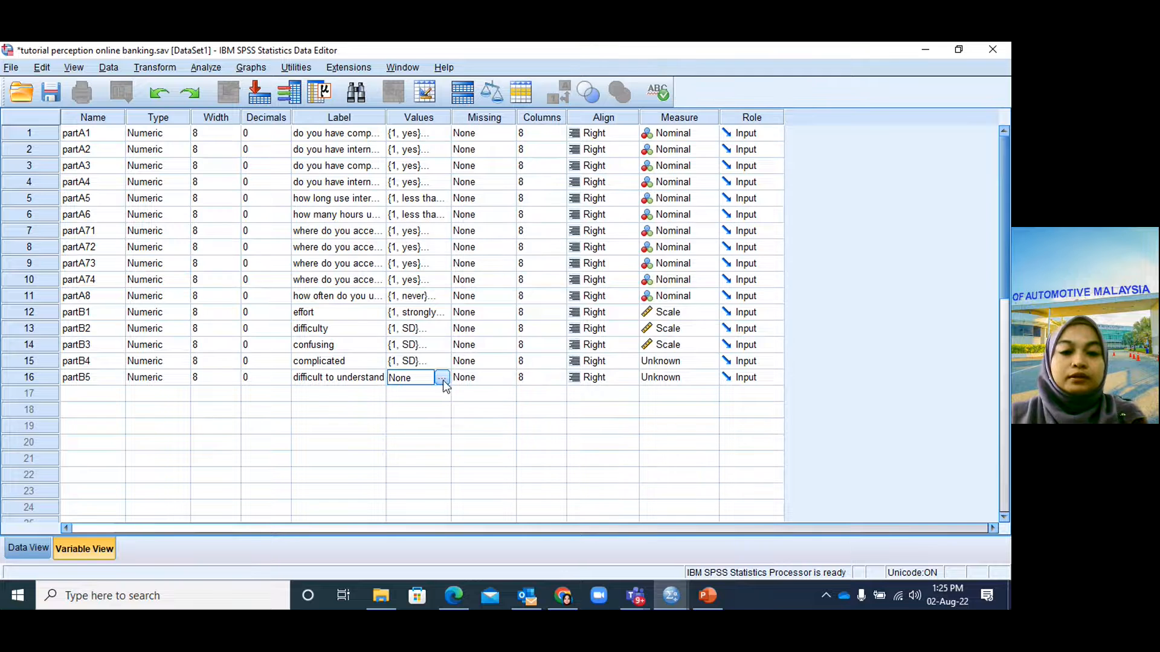
left_click(443, 379)
type("1")
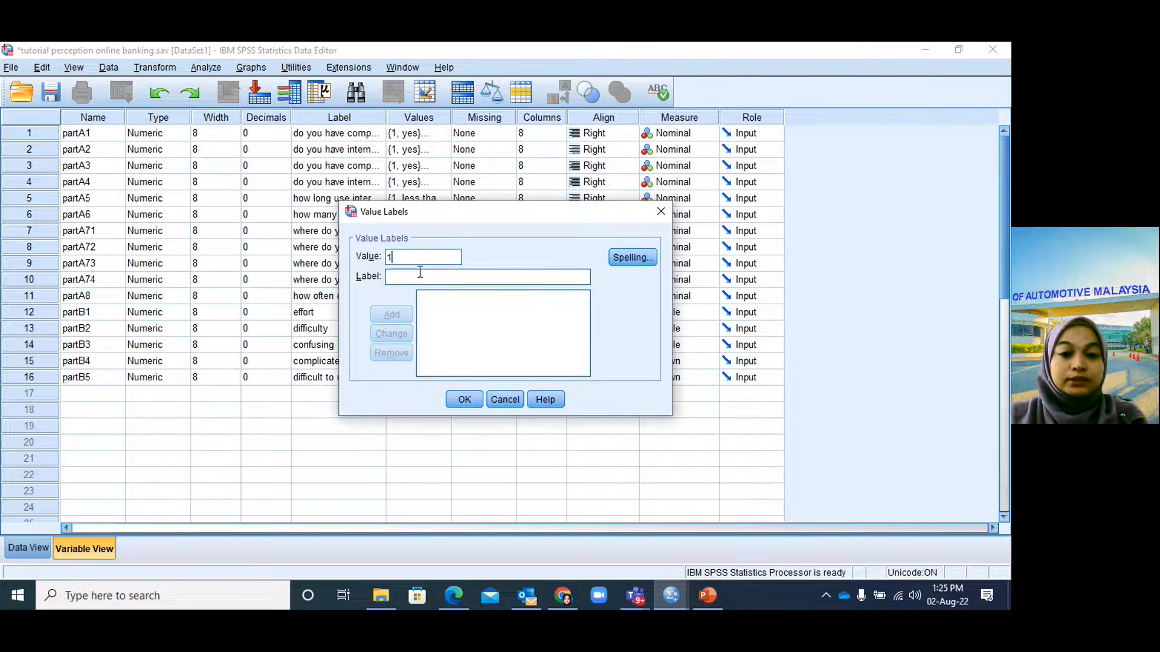
left_click(420, 275)
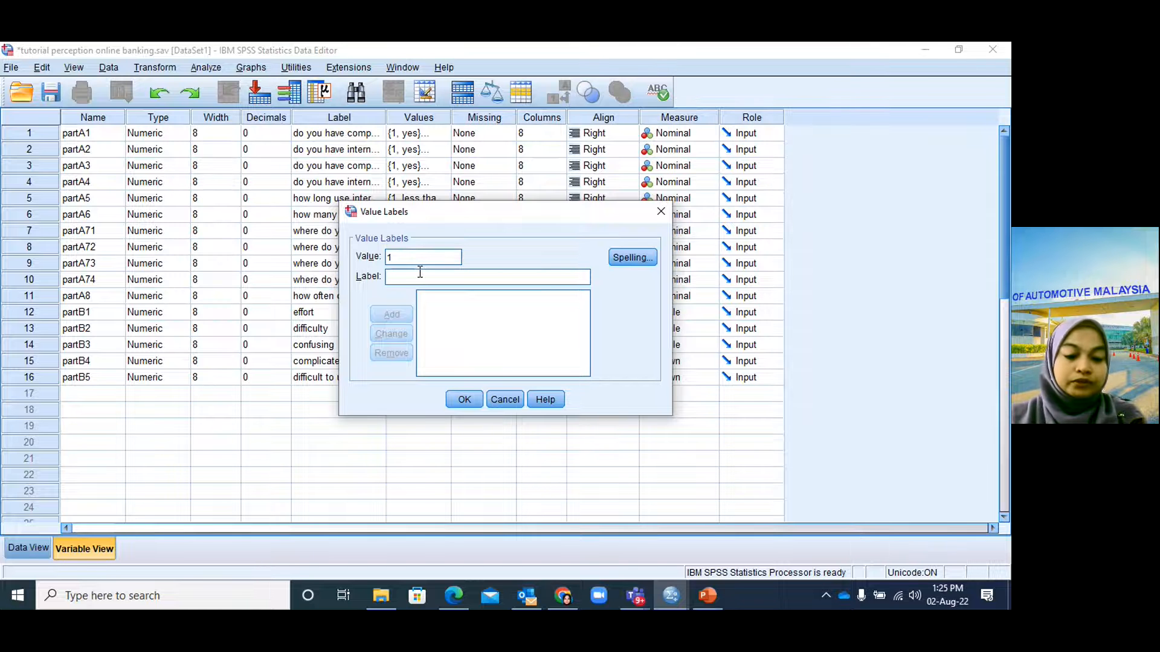
type("s")
key("BackSpace")
type("SD")
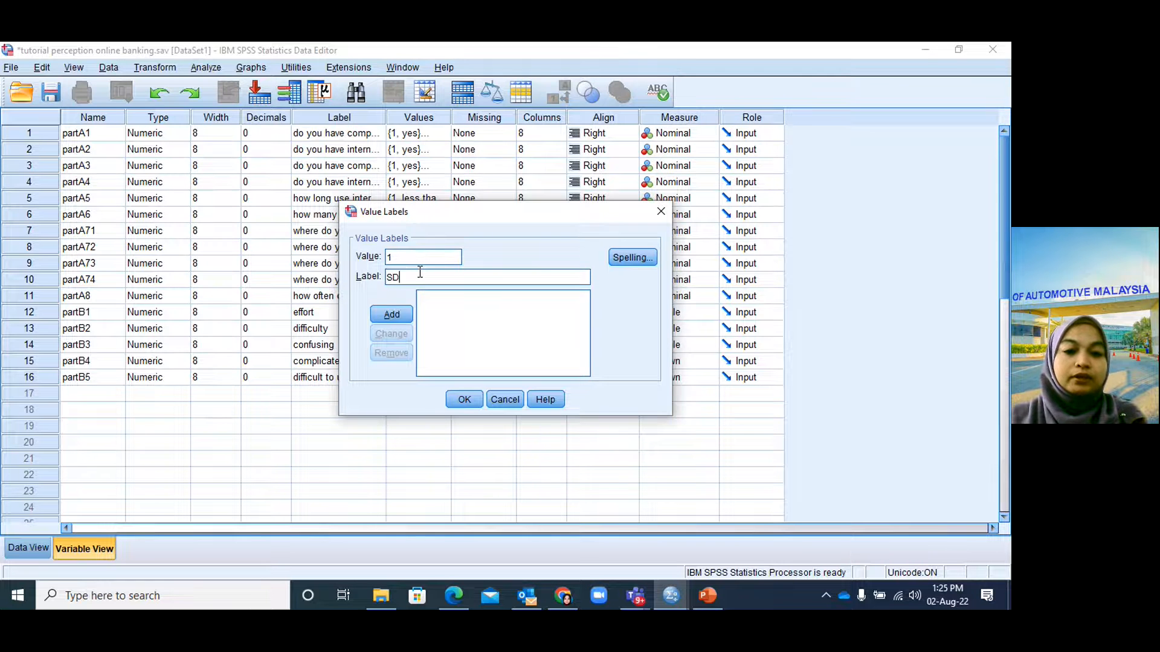
left_click(391, 313)
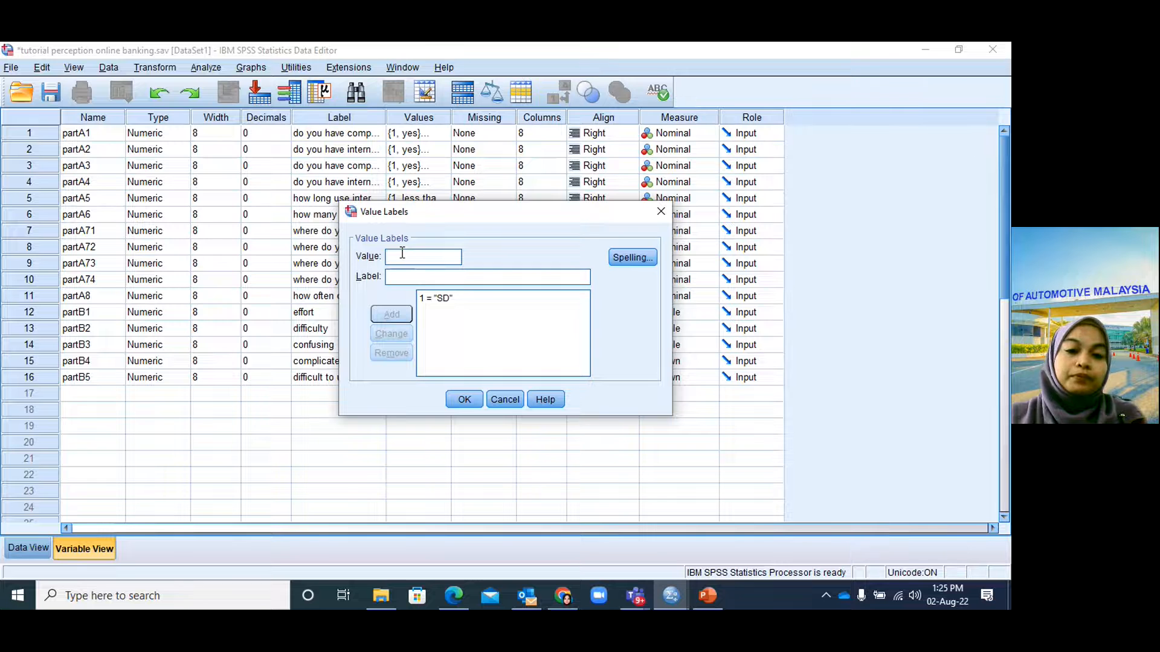
type("2")
left_click(397, 275)
type("D")
left_click(394, 313)
Step: Add the value labels 3 = "SLD" and 4 = "NA" to partB5
left_click(421, 260)
type("3")
left_click(418, 276)
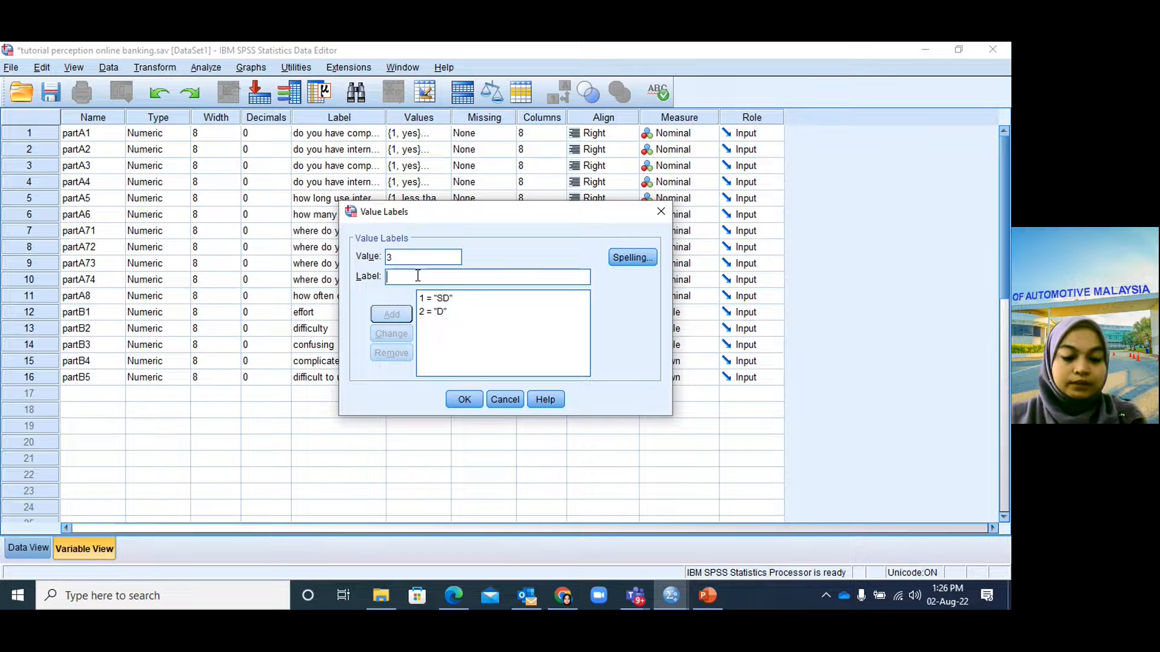
type("SLD")
left_click(391, 315)
left_click(415, 256)
type("4")
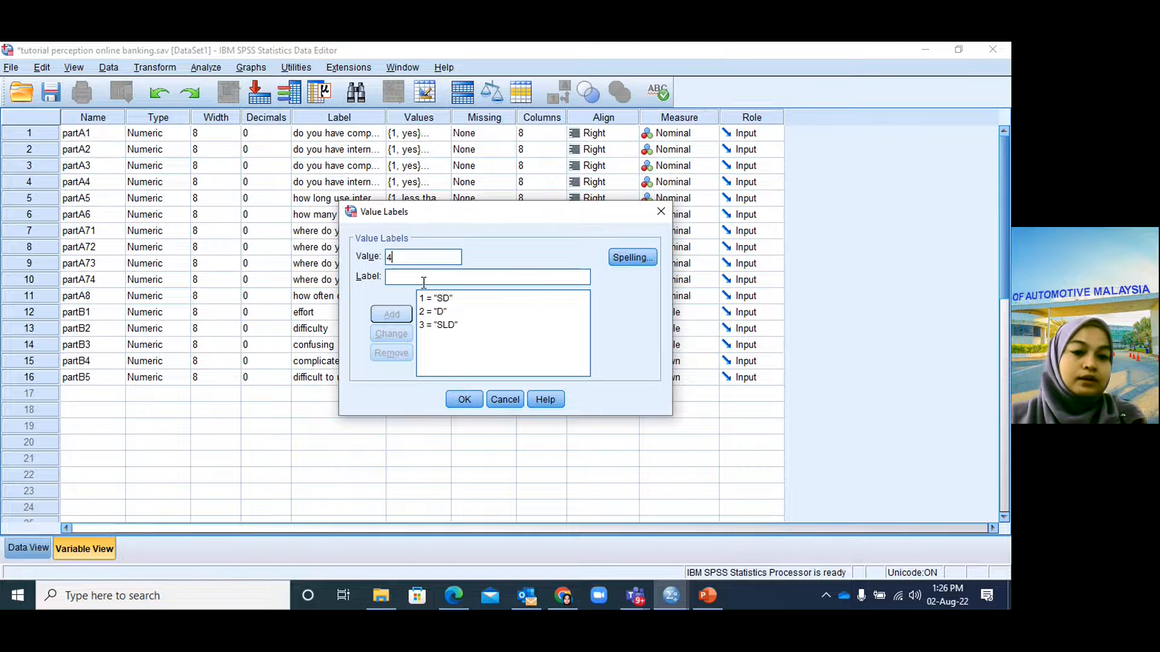
left_click(424, 278)
type("NA")
left_click(391, 315)
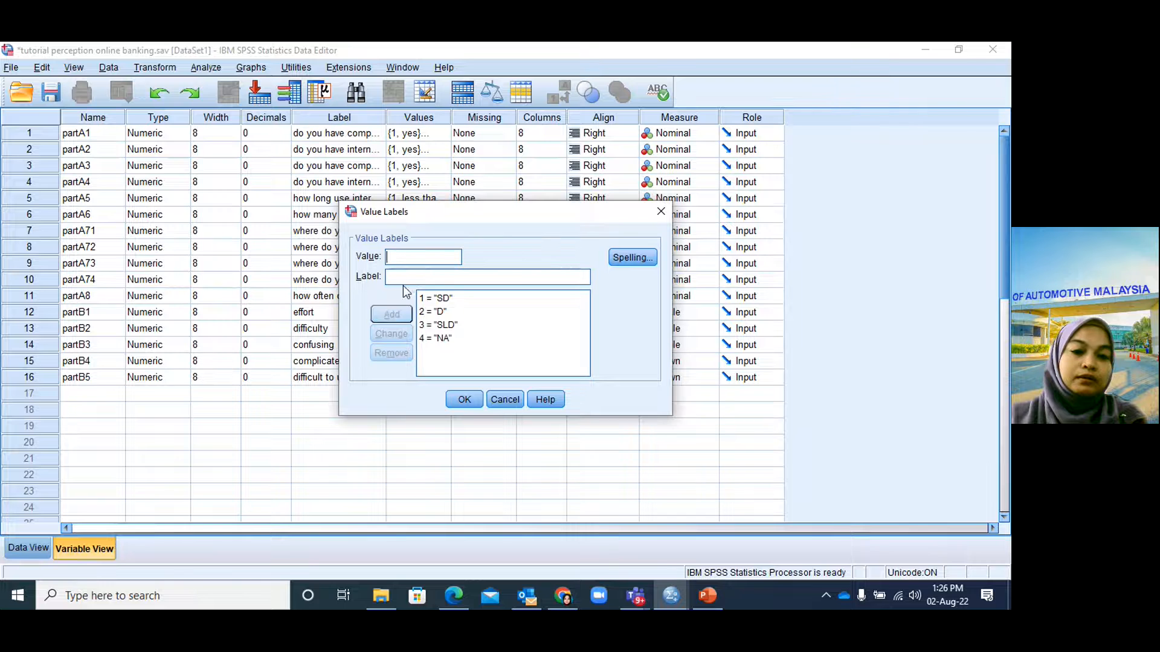
Step: Add the value labels 5 = "SA" and 6 = "A" to partB5
type("5")
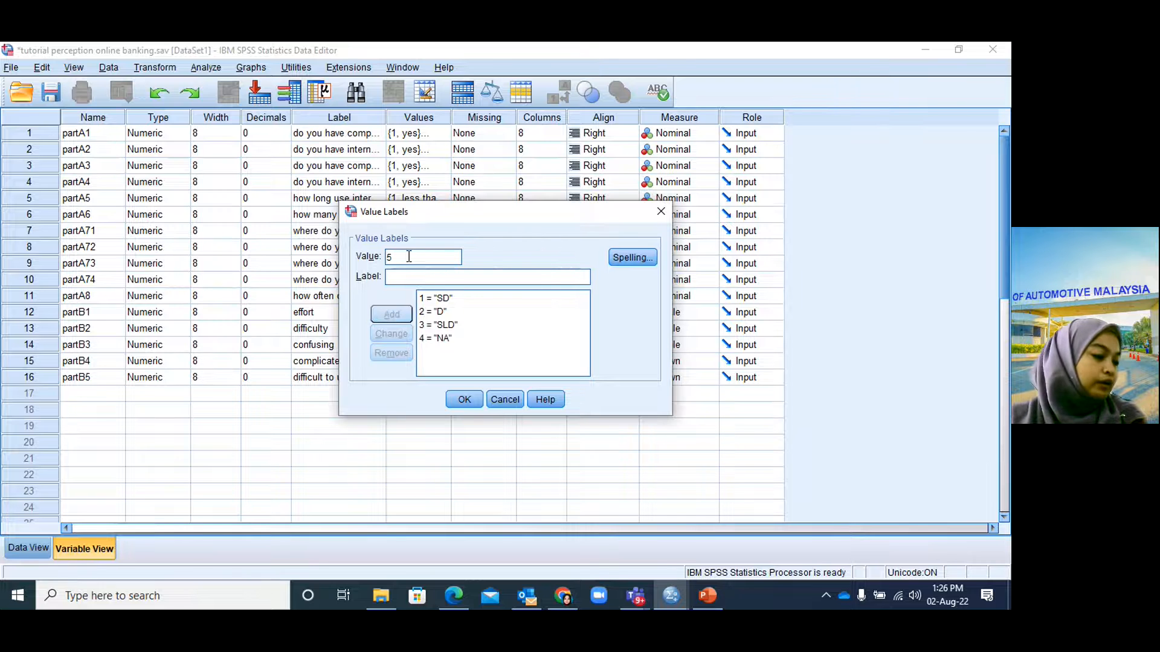
left_click(393, 277)
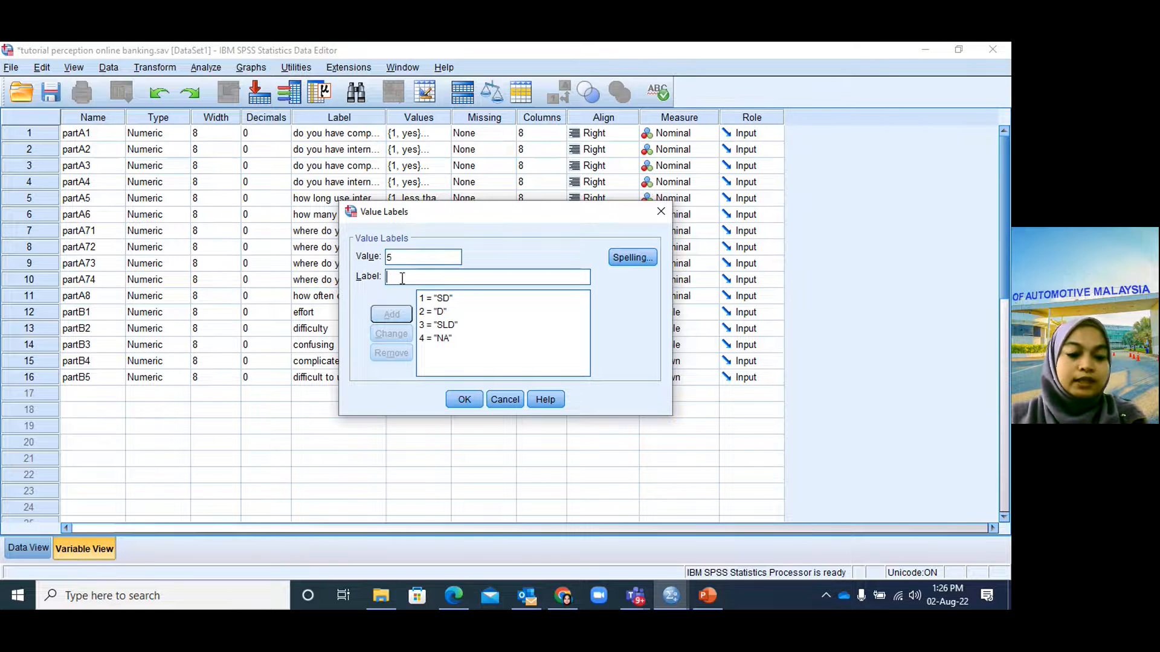
type("SA")
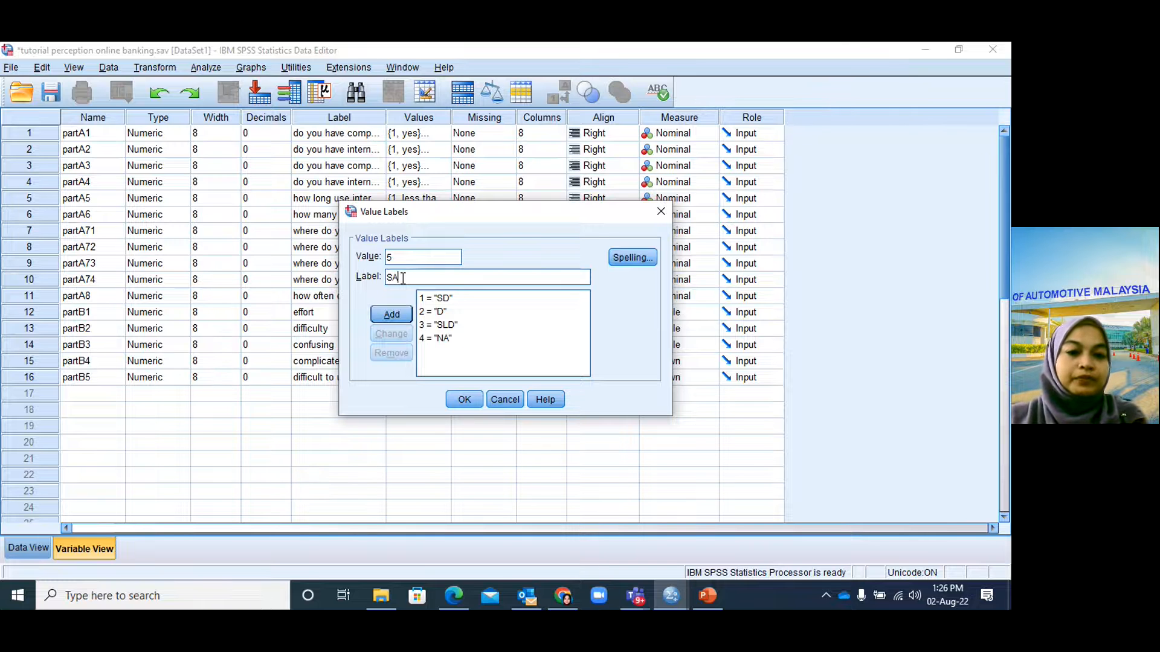
left_click(396, 312)
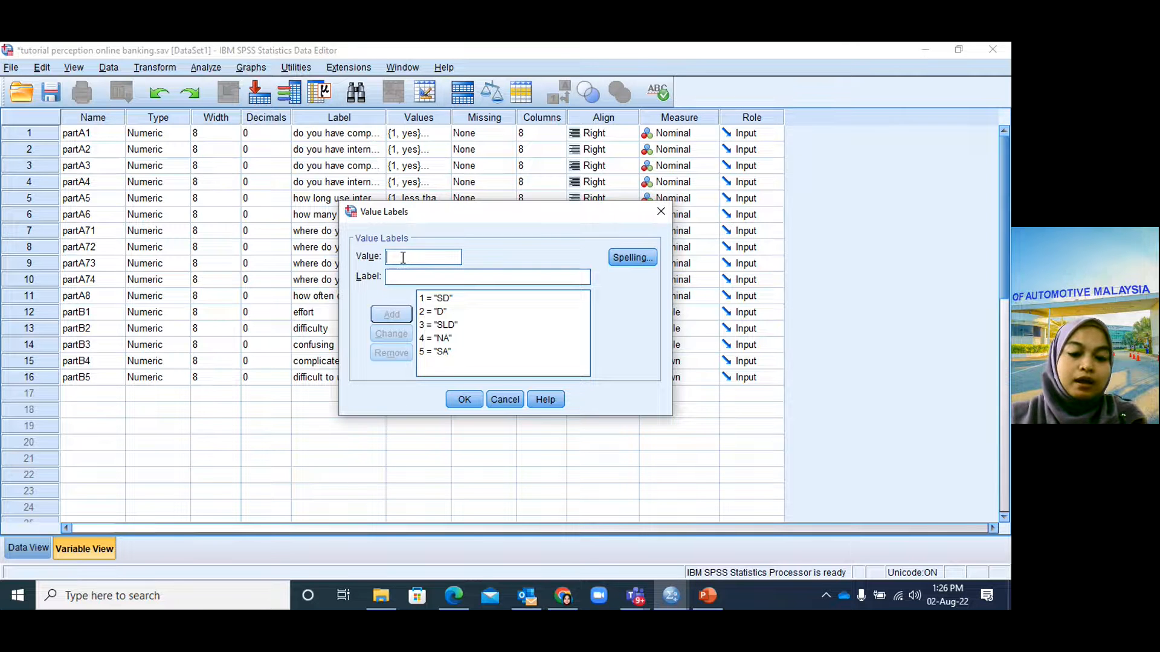
type("6")
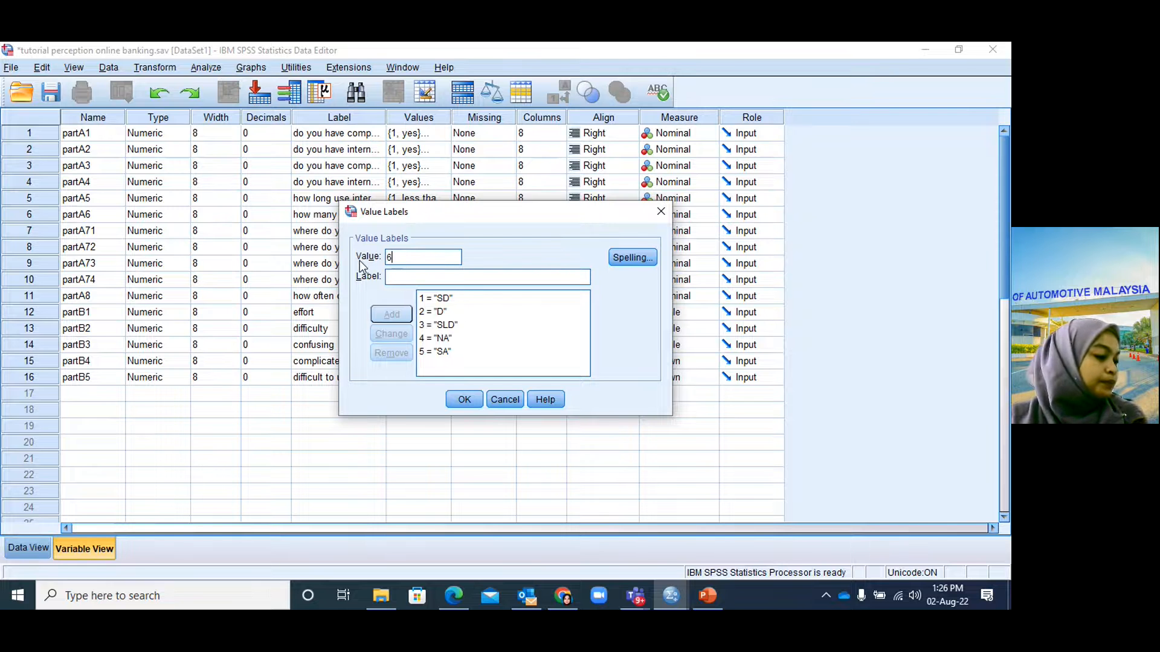
left_click(404, 276)
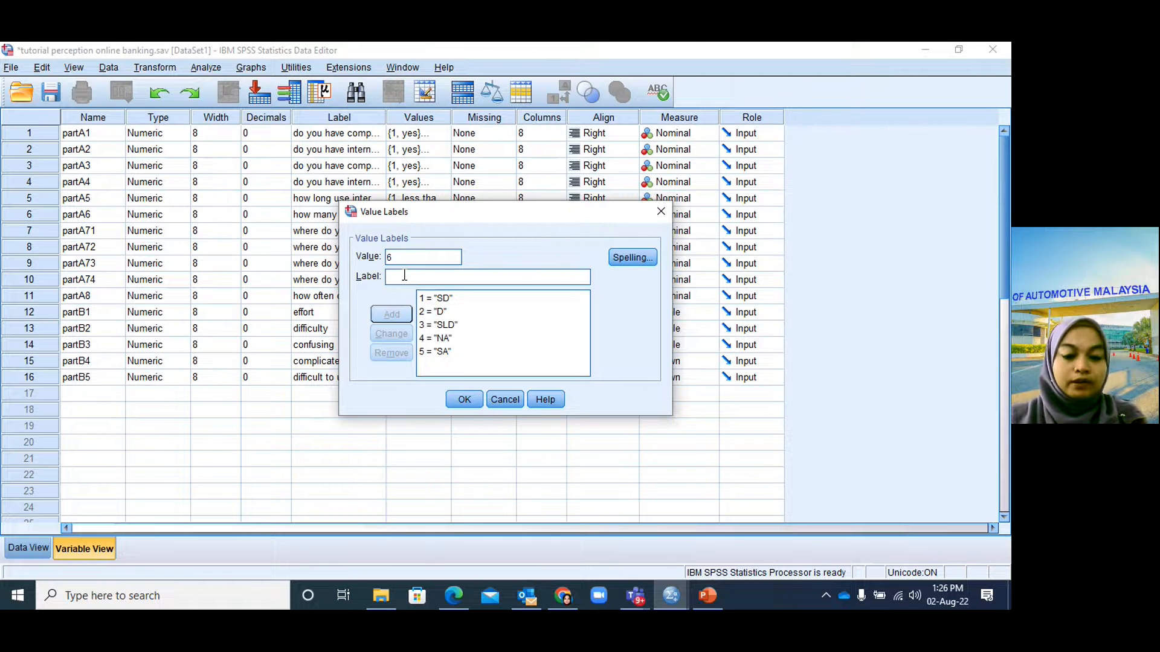
type("A")
left_click(390, 314)
Step: Add the value label 7 = "SA" to partB5 and apply the full set of labels
type("7")
type("S")
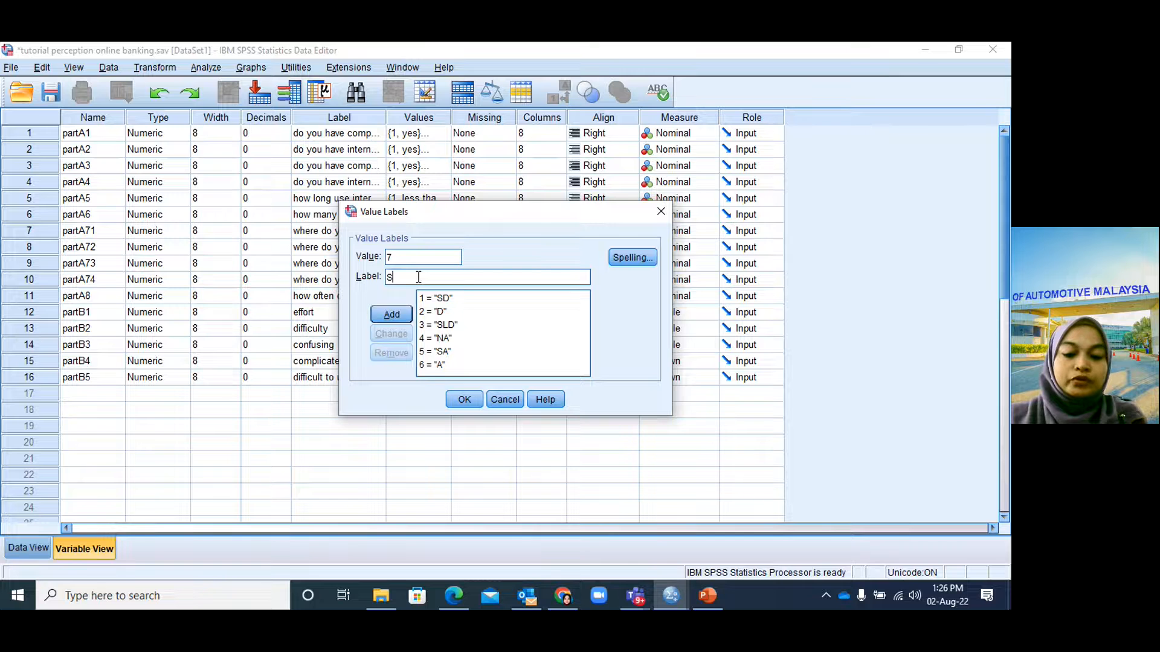
type("A")
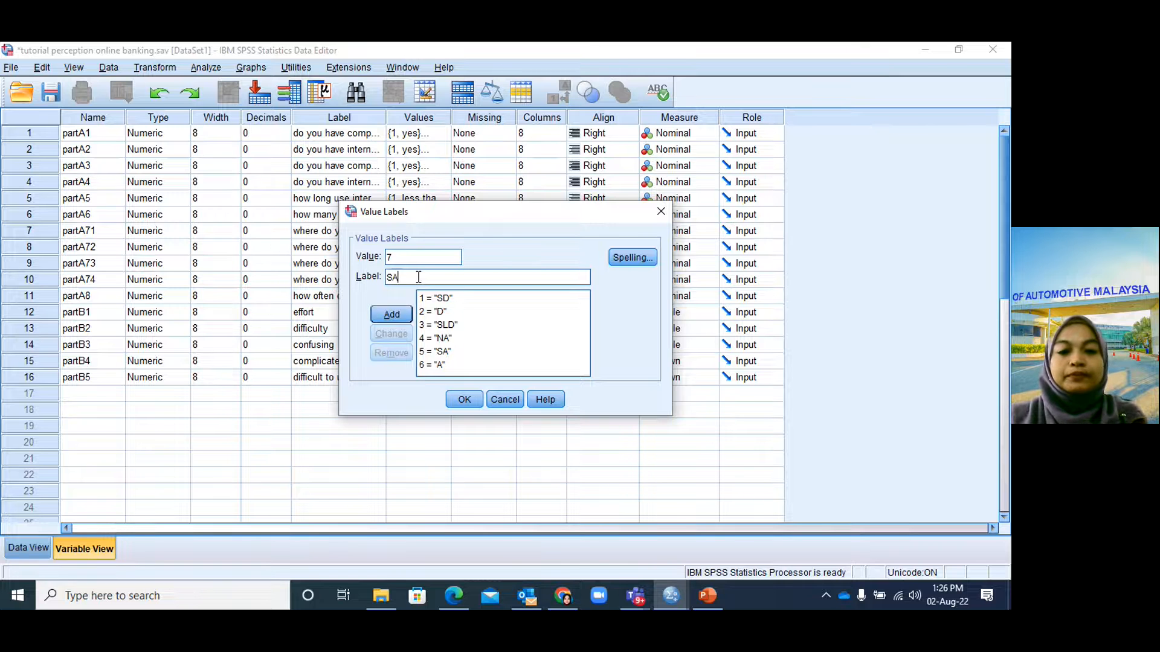
left_click(391, 314)
left_click(478, 397)
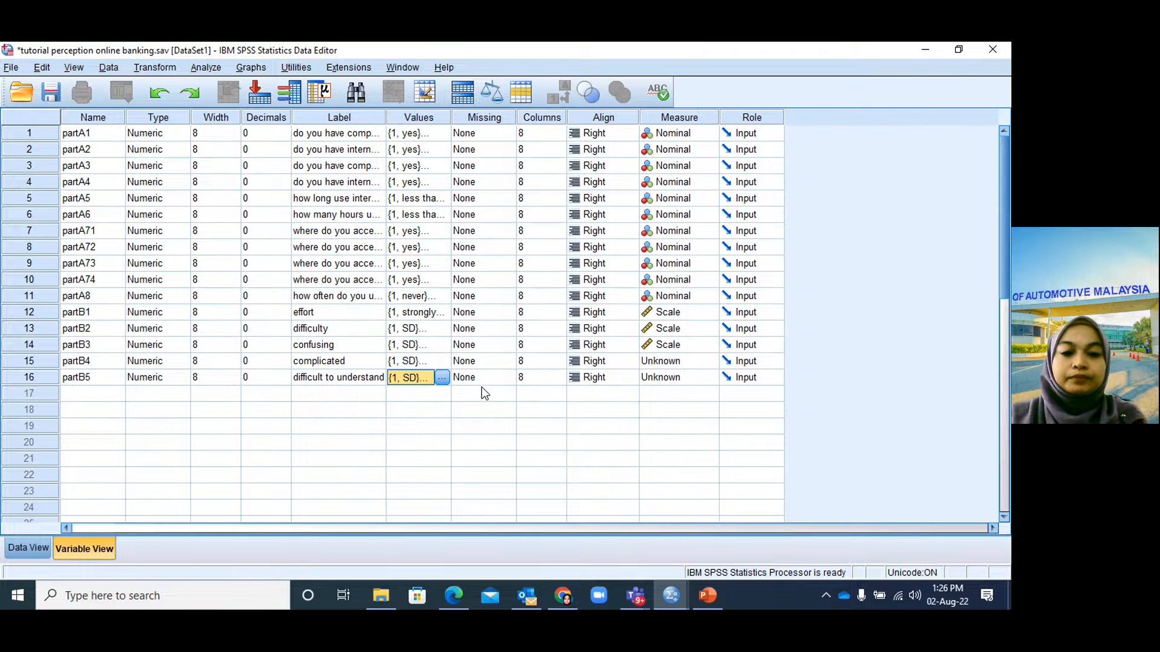
Step: Set the measurement level of partB4 and partB5 to Scale
left_click(671, 361)
left_click(676, 375)
left_click(676, 379)
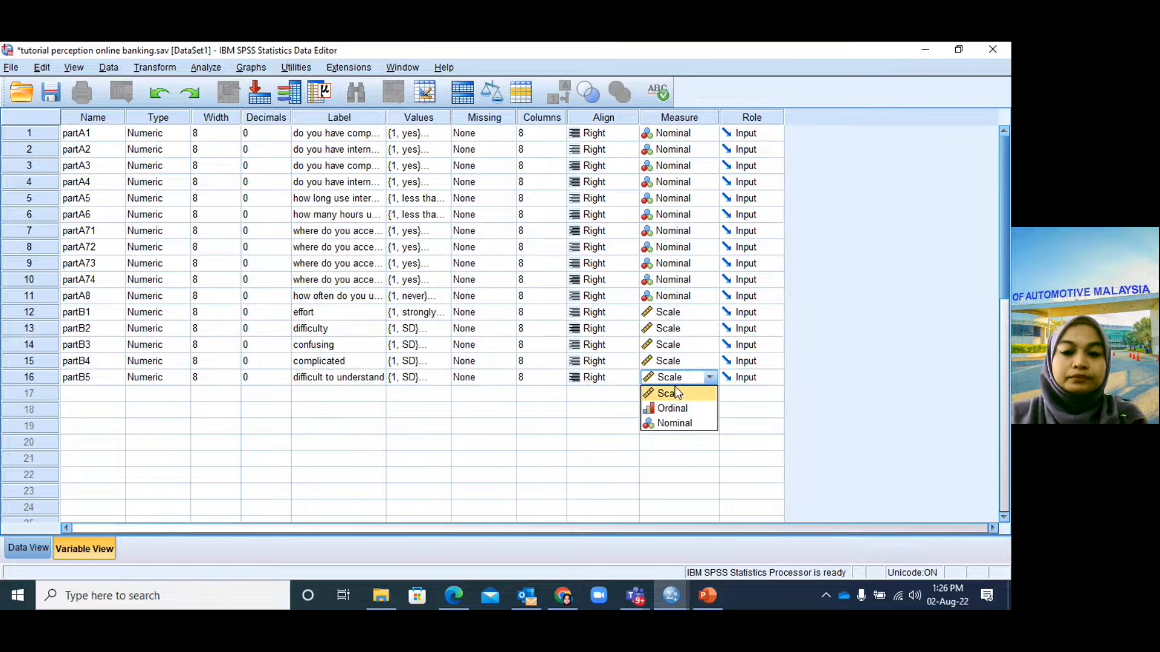
left_click(671, 393)
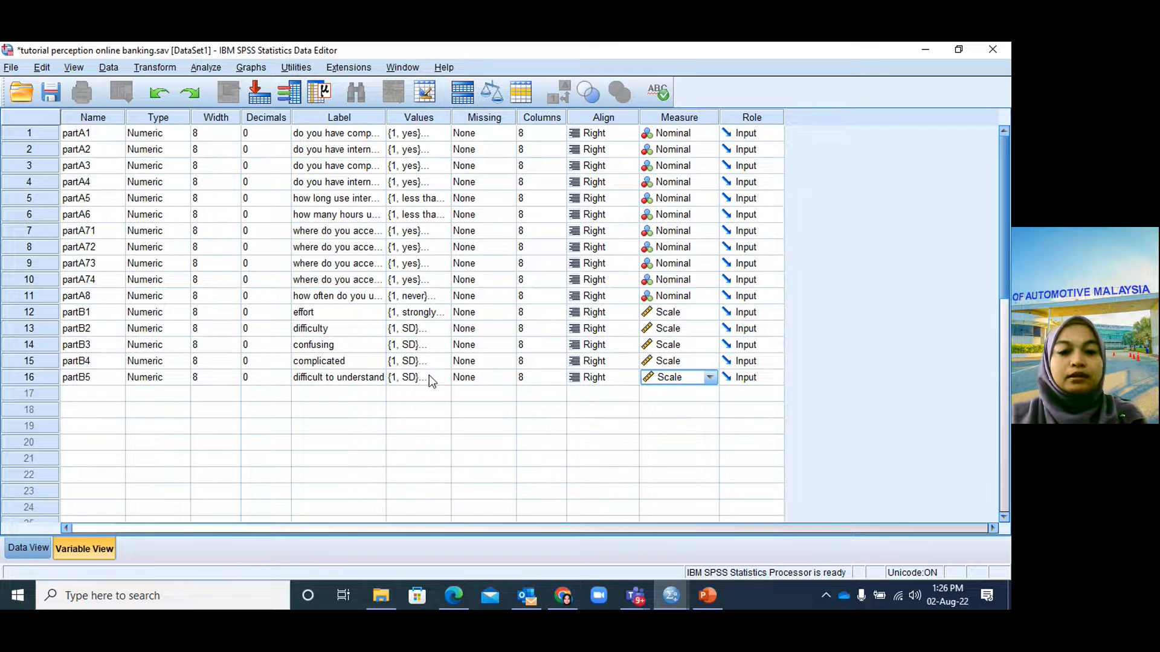
Step: Create a numeric variable named partB6 in row 17
left_click(103, 396)
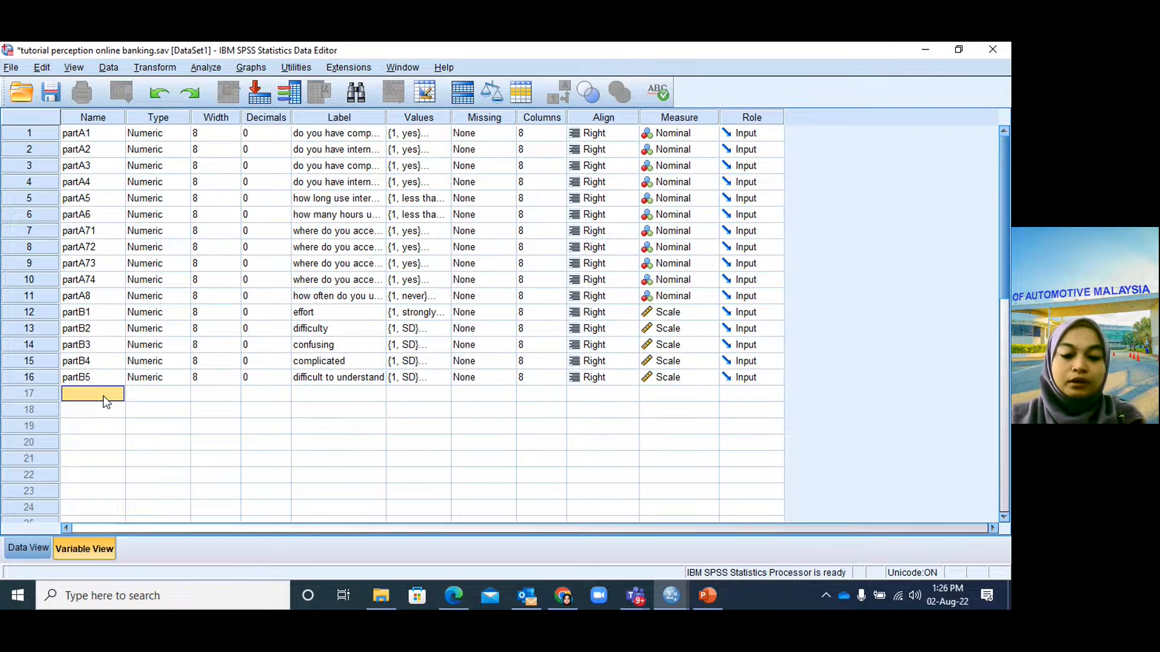
type("partB6")
key("Tab")
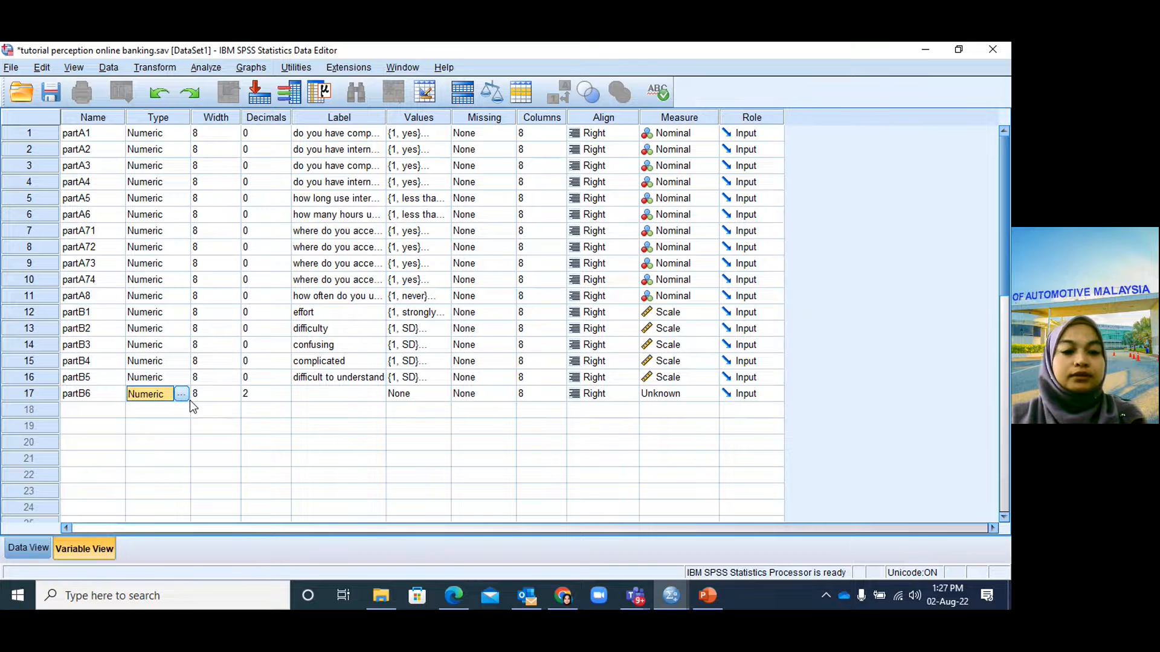
Step: Switch to the PowerPoint questionnaire and review the remaining Part B statements on slides 4 to 6 and the Part C demographic questions on slide 7
left_click(632, 608)
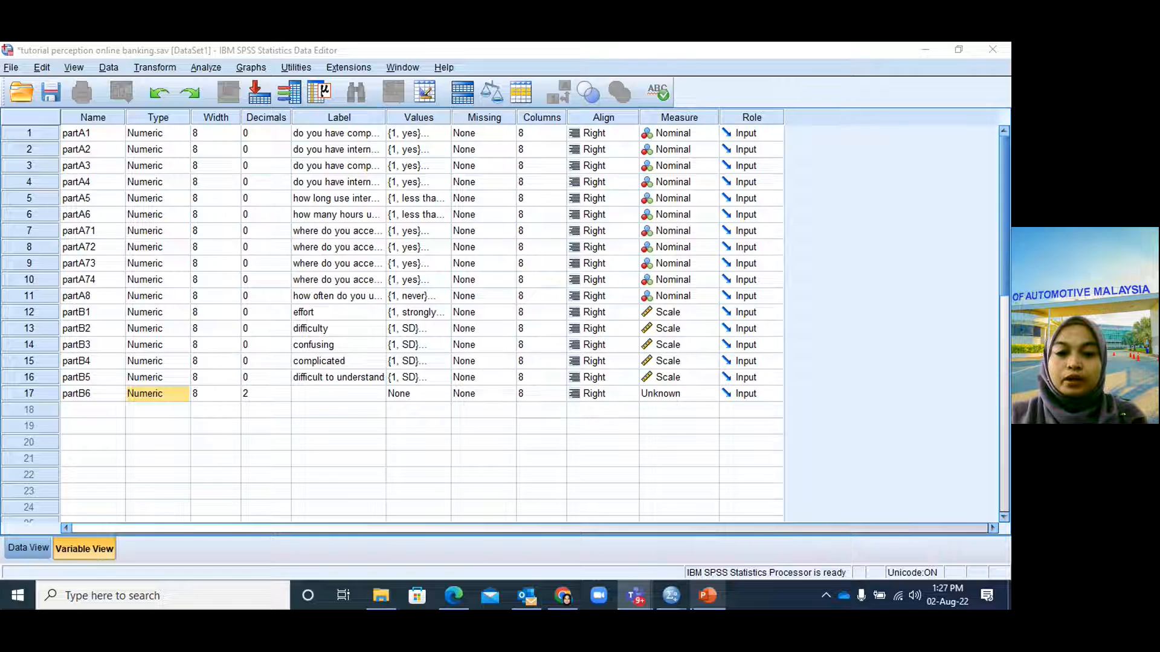
left_click(722, 594)
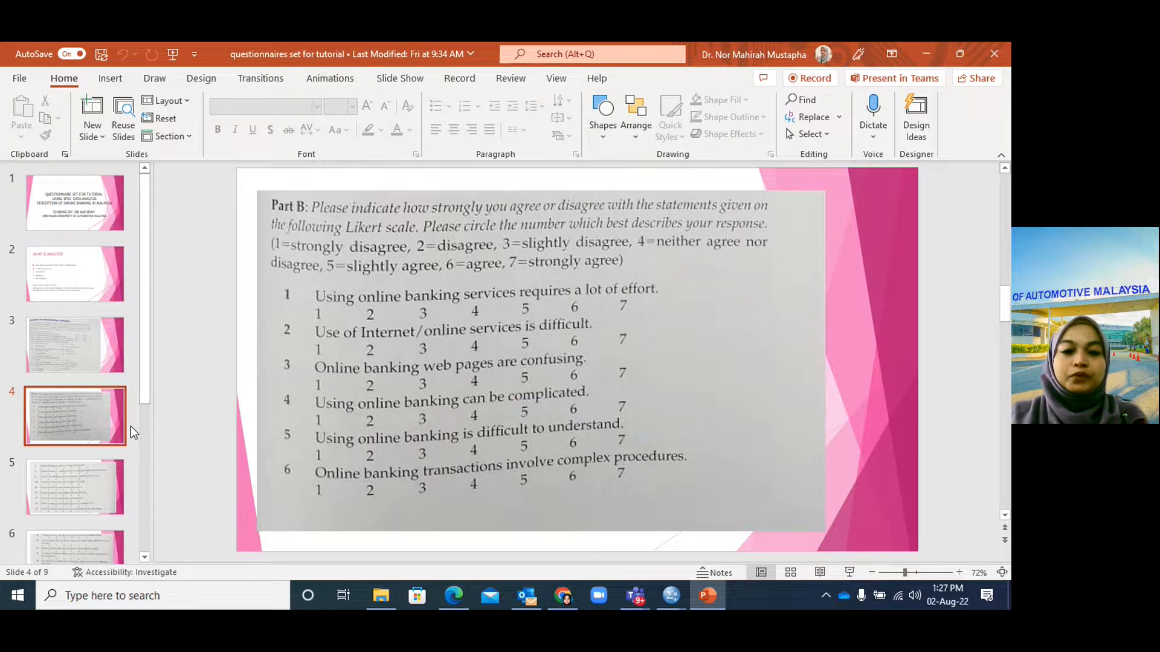
left_click(111, 475)
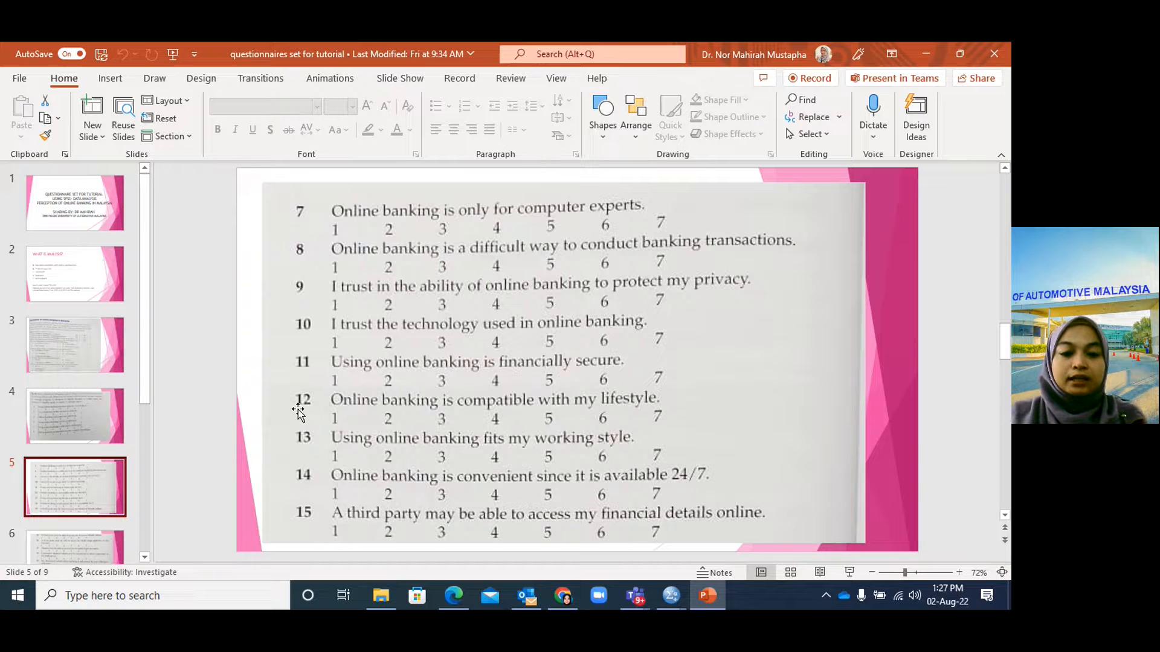
scroll(302, 438, "down", 1)
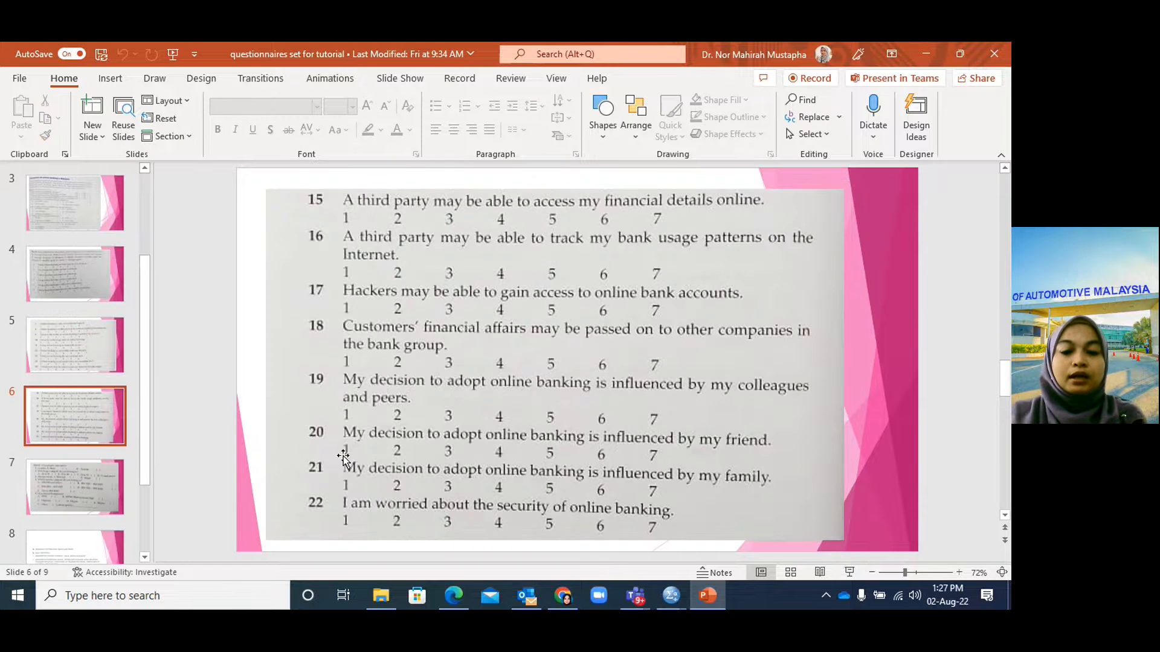
scroll(389, 459, "down", 1)
scroll(388, 460, "up", 1)
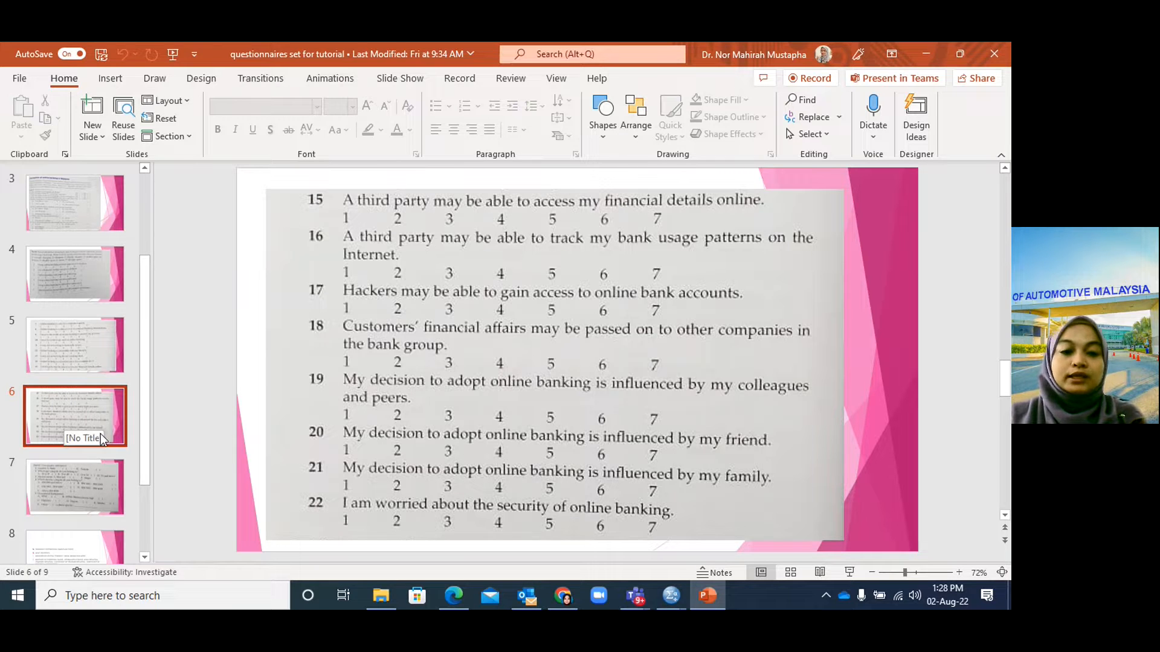
left_click(89, 495)
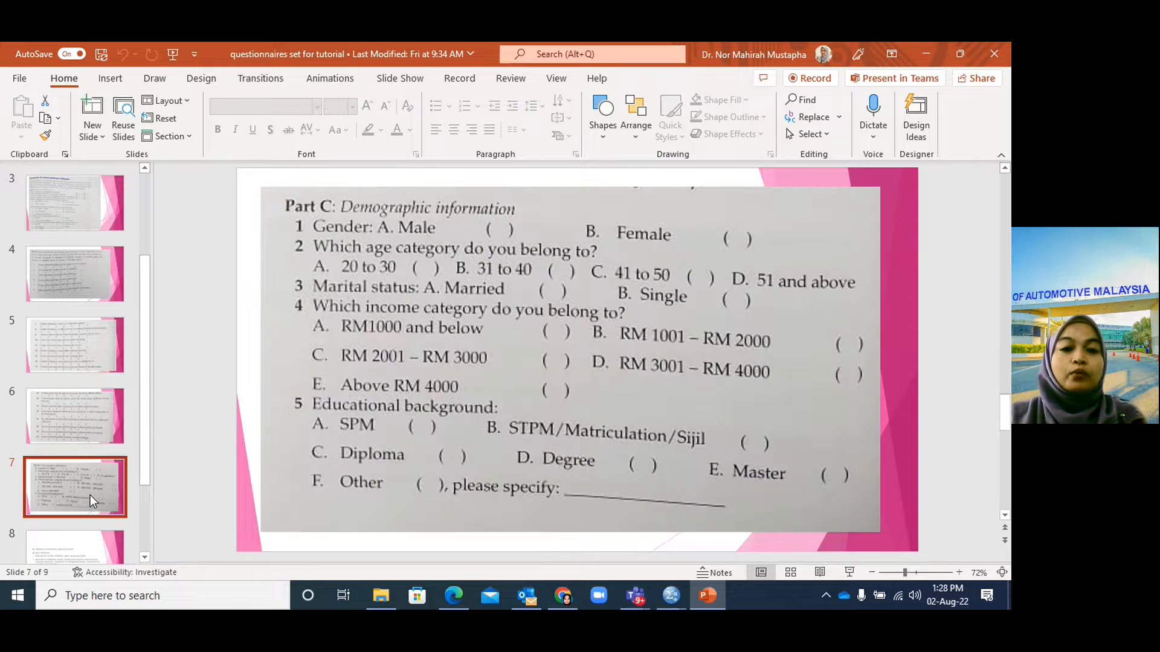